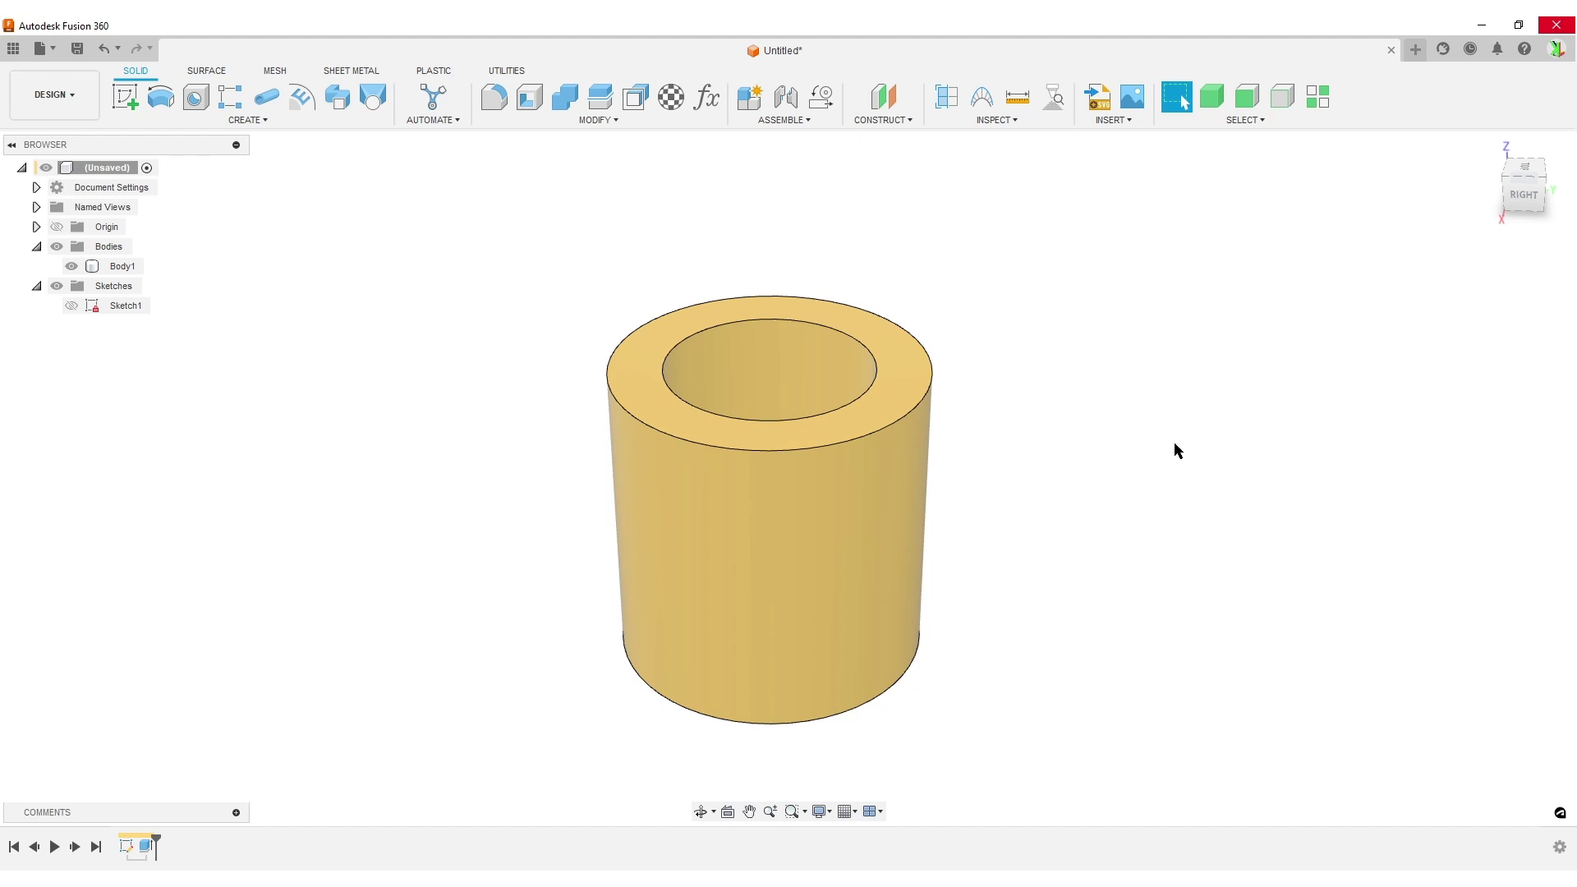
Orbit the hollow cylinder to view it from above, then switch to the ring reference image.
{"action": "middle_click_drag", "start_coordinate": [1077, 564], "coordinate": [1232, 608], "text": "shift"}
{"action": "key", "text": "Escape"}
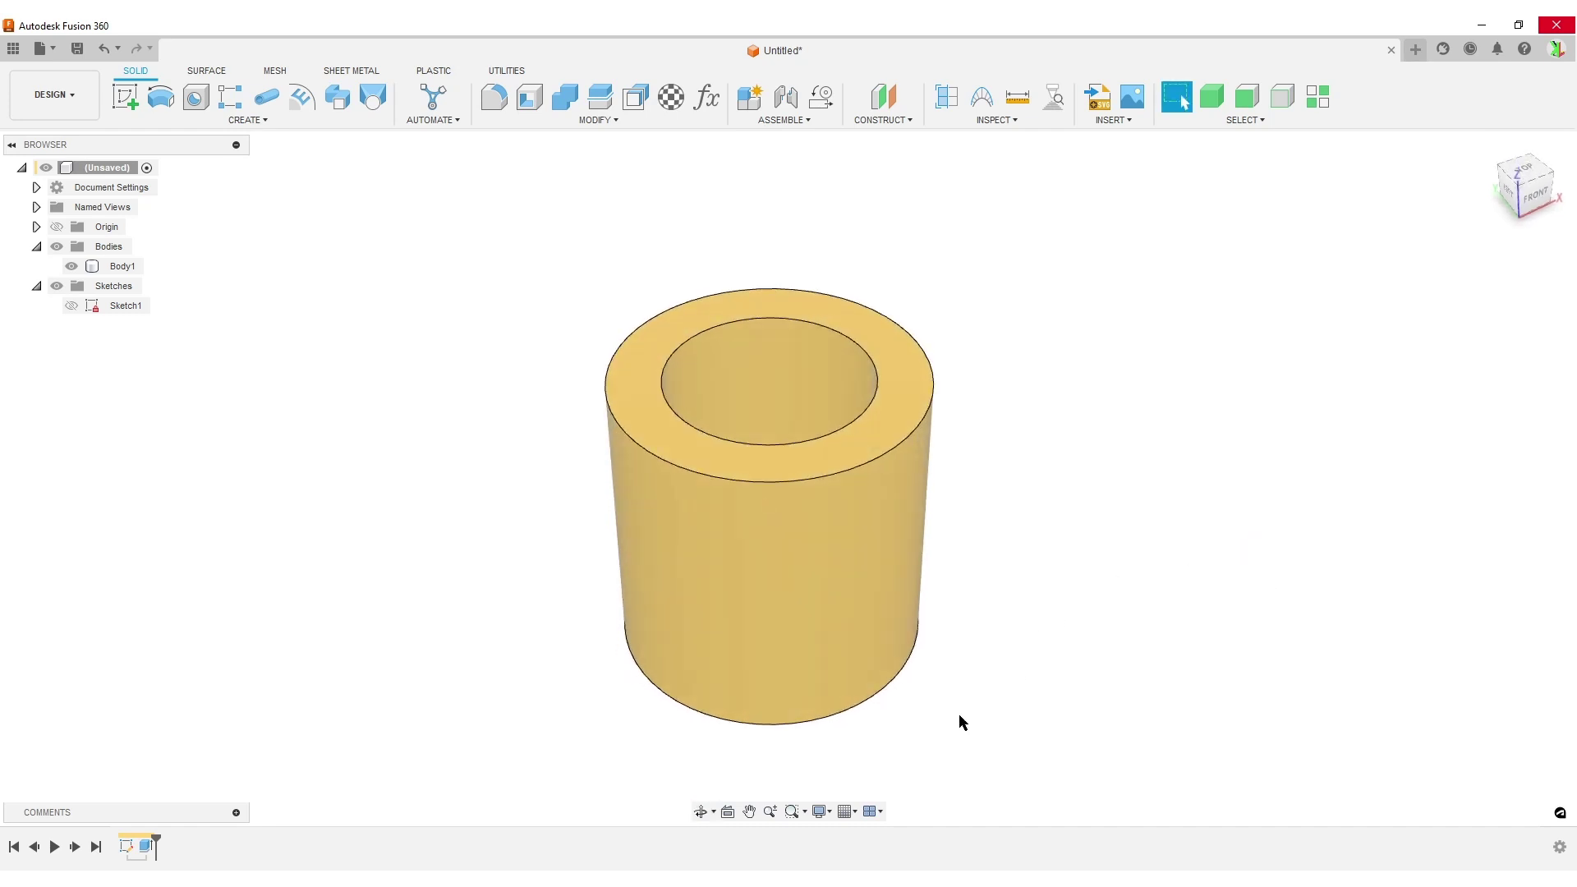
{"action": "key", "text": "alt+Tab"}
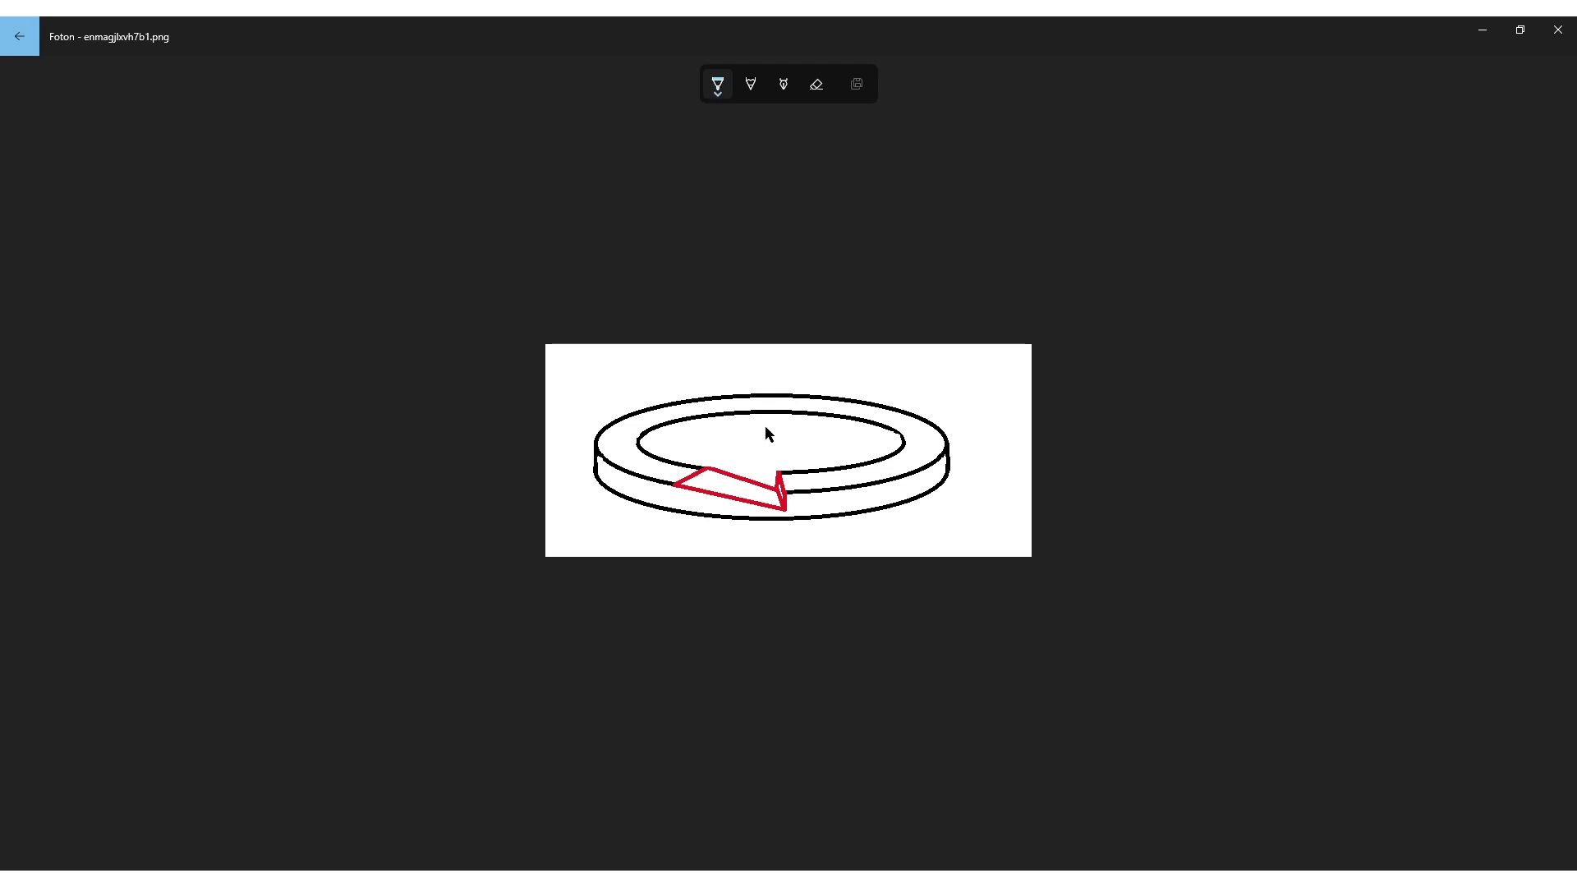
Draw light-blue lines rising from the red notch's tip on the ring sketch.
{"action": "left_click_drag", "start_coordinate": [766, 420], "coordinate": [772, 476]}
{"action": "left_click_drag", "start_coordinate": [711, 467], "coordinate": [767, 437]}
{"action": "left_click_drag", "start_coordinate": [776, 470], "coordinate": [768, 450]}
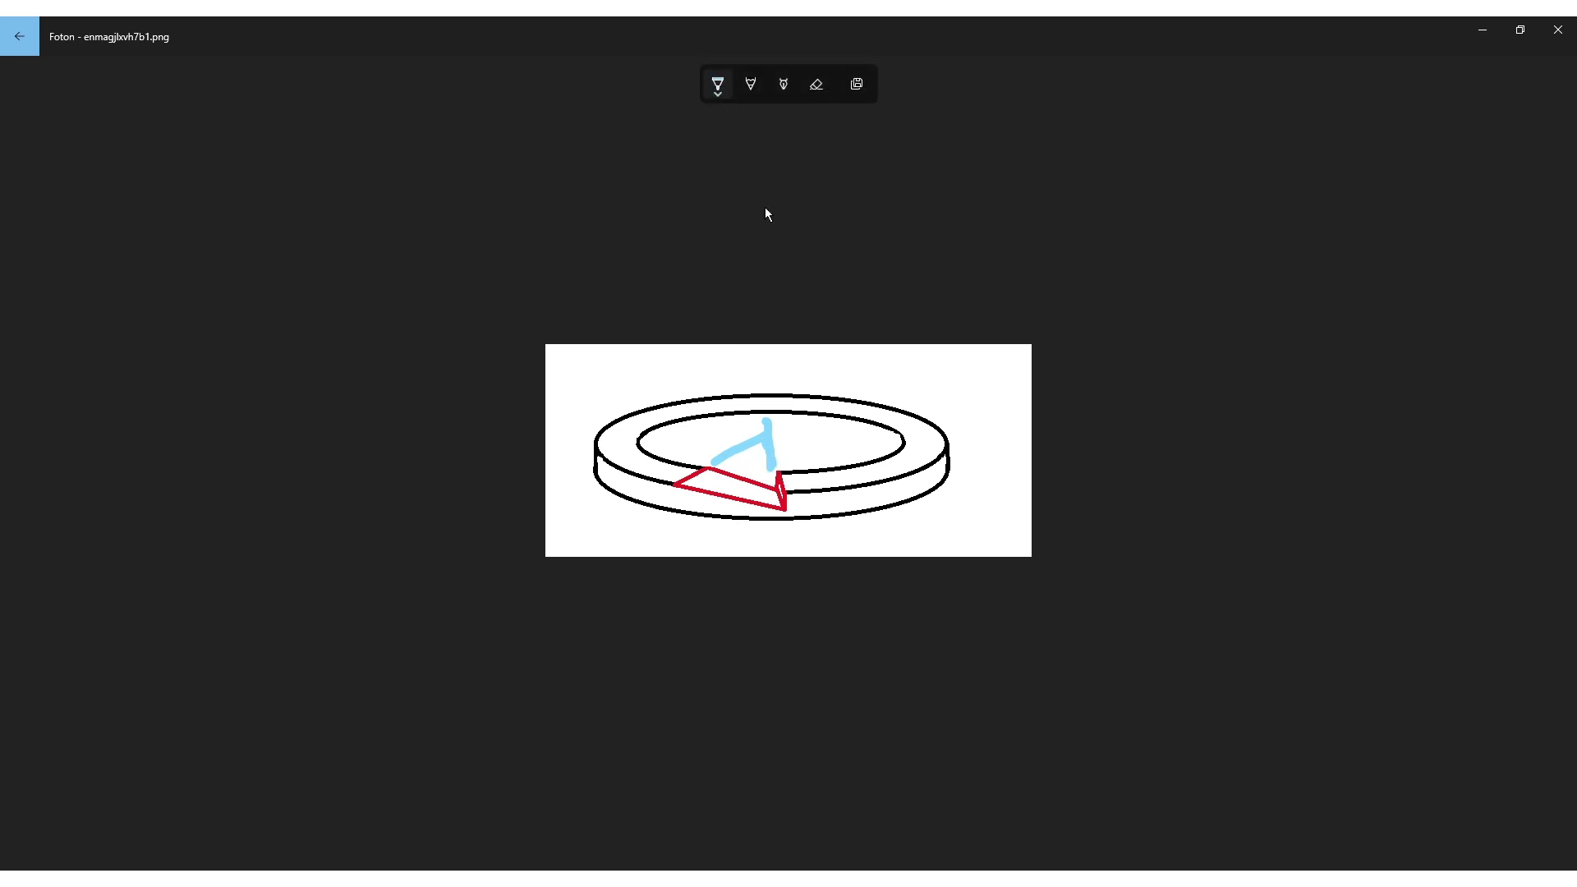
Thin the pen, switch it to red and draw a short arc between the blue lines.
{"action": "left_click", "coordinate": [718, 84]}
{"action": "left_click_drag", "start_coordinate": [700, 447], "coordinate": [674, 447]}
{"action": "left_click", "coordinate": [664, 209]}
{"action": "left_click", "coordinate": [718, 84]}
{"action": "left_click", "coordinate": [654, 202]}
{"action": "left_click_drag", "start_coordinate": [743, 450], "coordinate": [811, 507]}
Switch the pen to green and draw a line along the red notch's edge.
{"action": "left_click", "coordinate": [721, 93]}
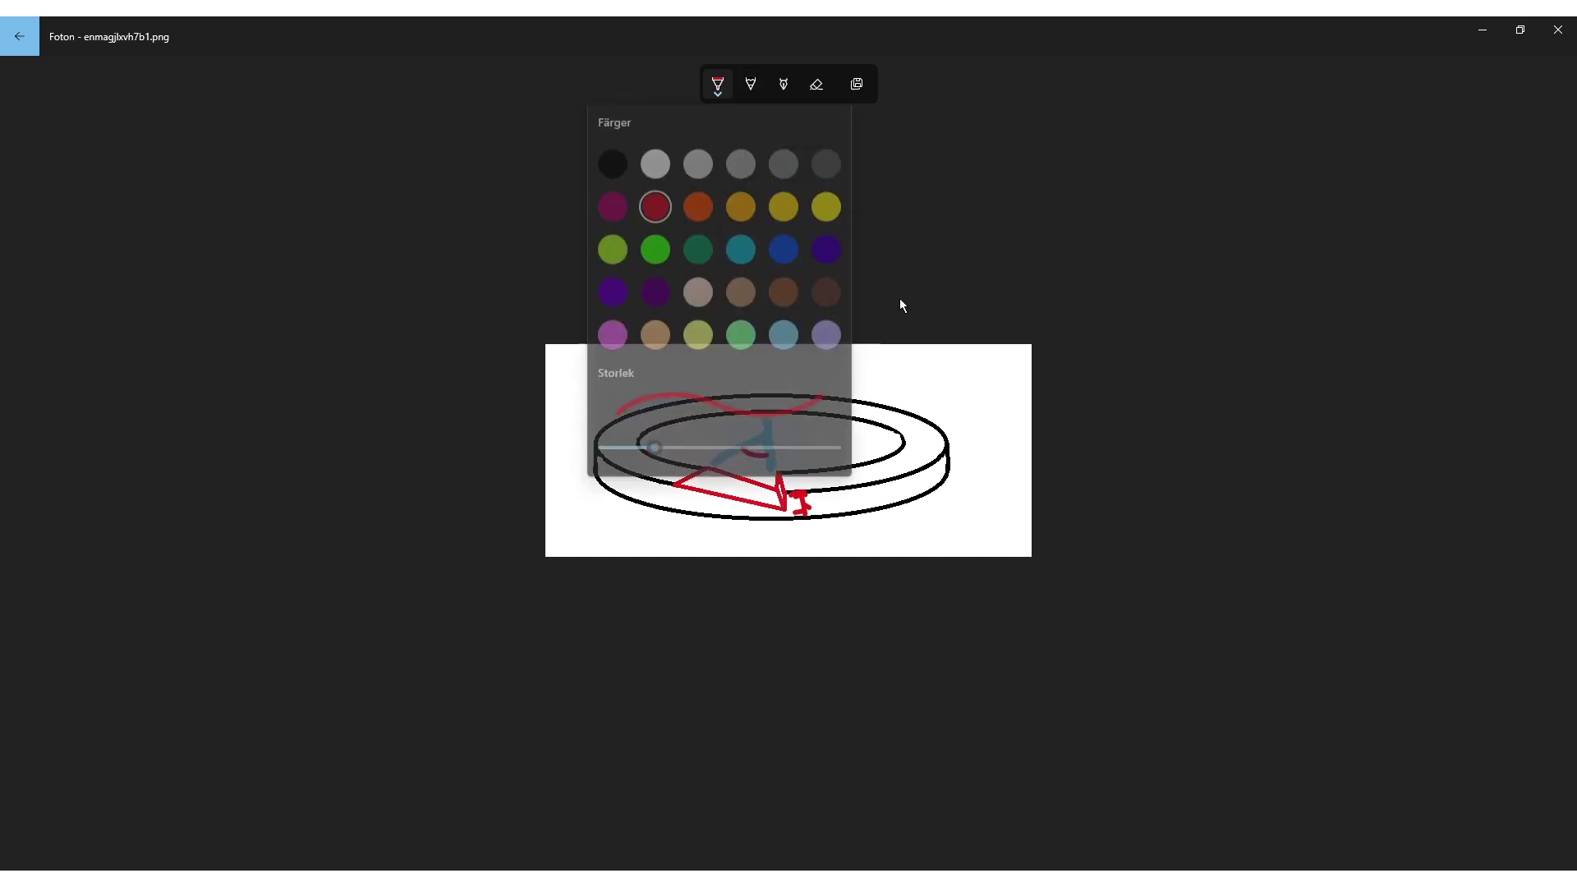
{"action": "left_click", "coordinate": [667, 242]}
{"action": "left_click_drag", "start_coordinate": [781, 494], "coordinate": [705, 485]}
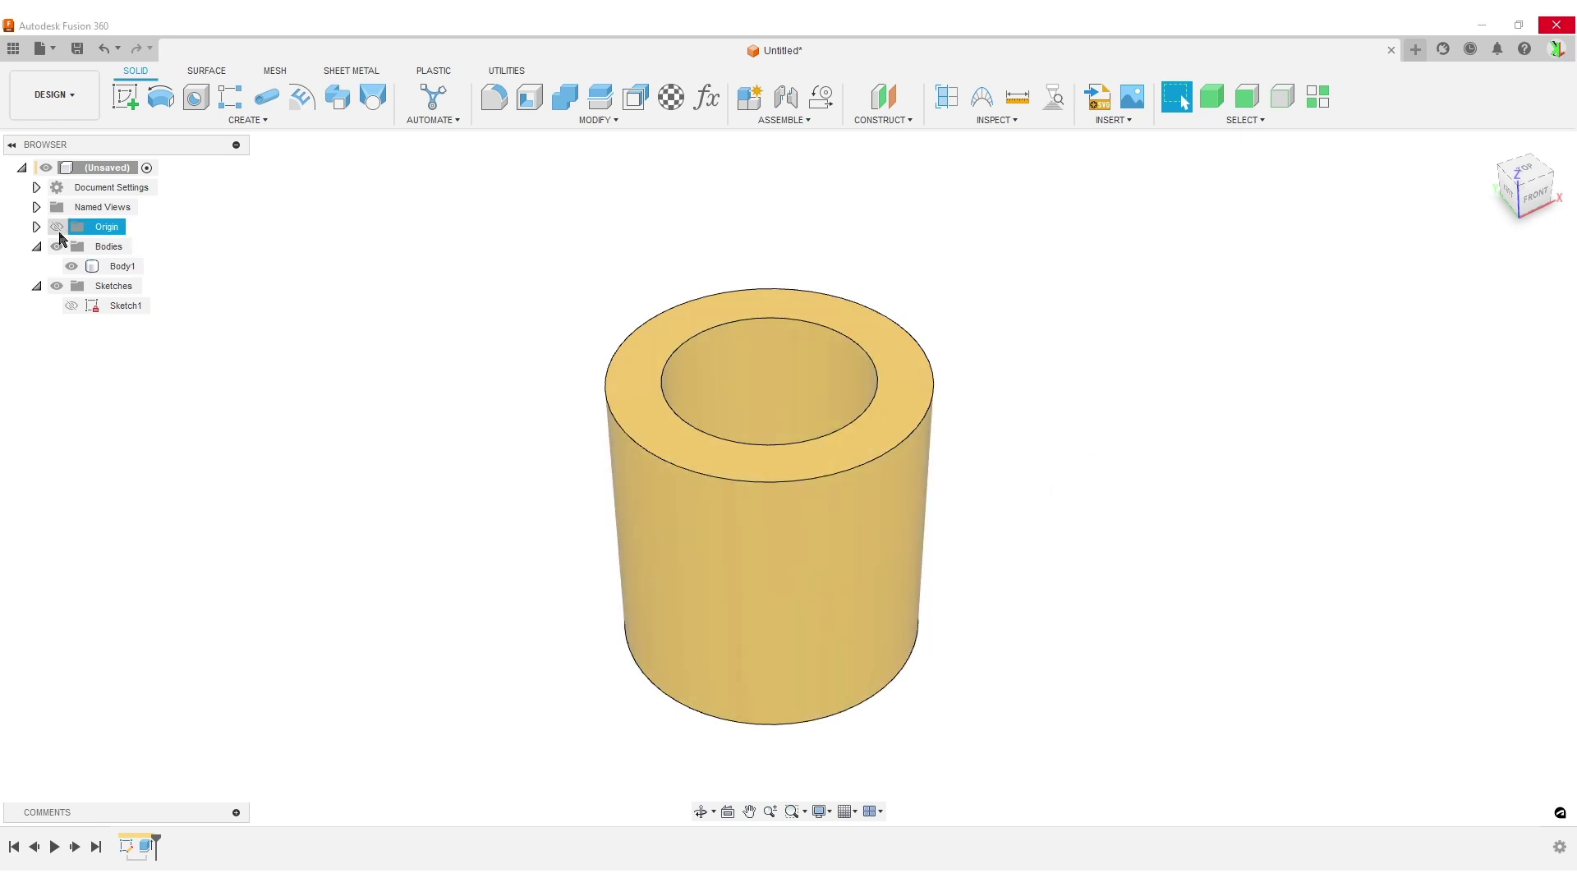
Hide the origin planes and axes, orbit toward a front view and start a new sketch.
{"action": "mouse_move", "coordinate": [1081, 415]}
{"action": "middle_mouse_down", "text": "shift"}
{"action": "mouse_move", "coordinate": [1084, 482]}
{"action": "mouse_move", "coordinate": [1063, 391]}
{"action": "middle_mouse_up", "text": "shift"}
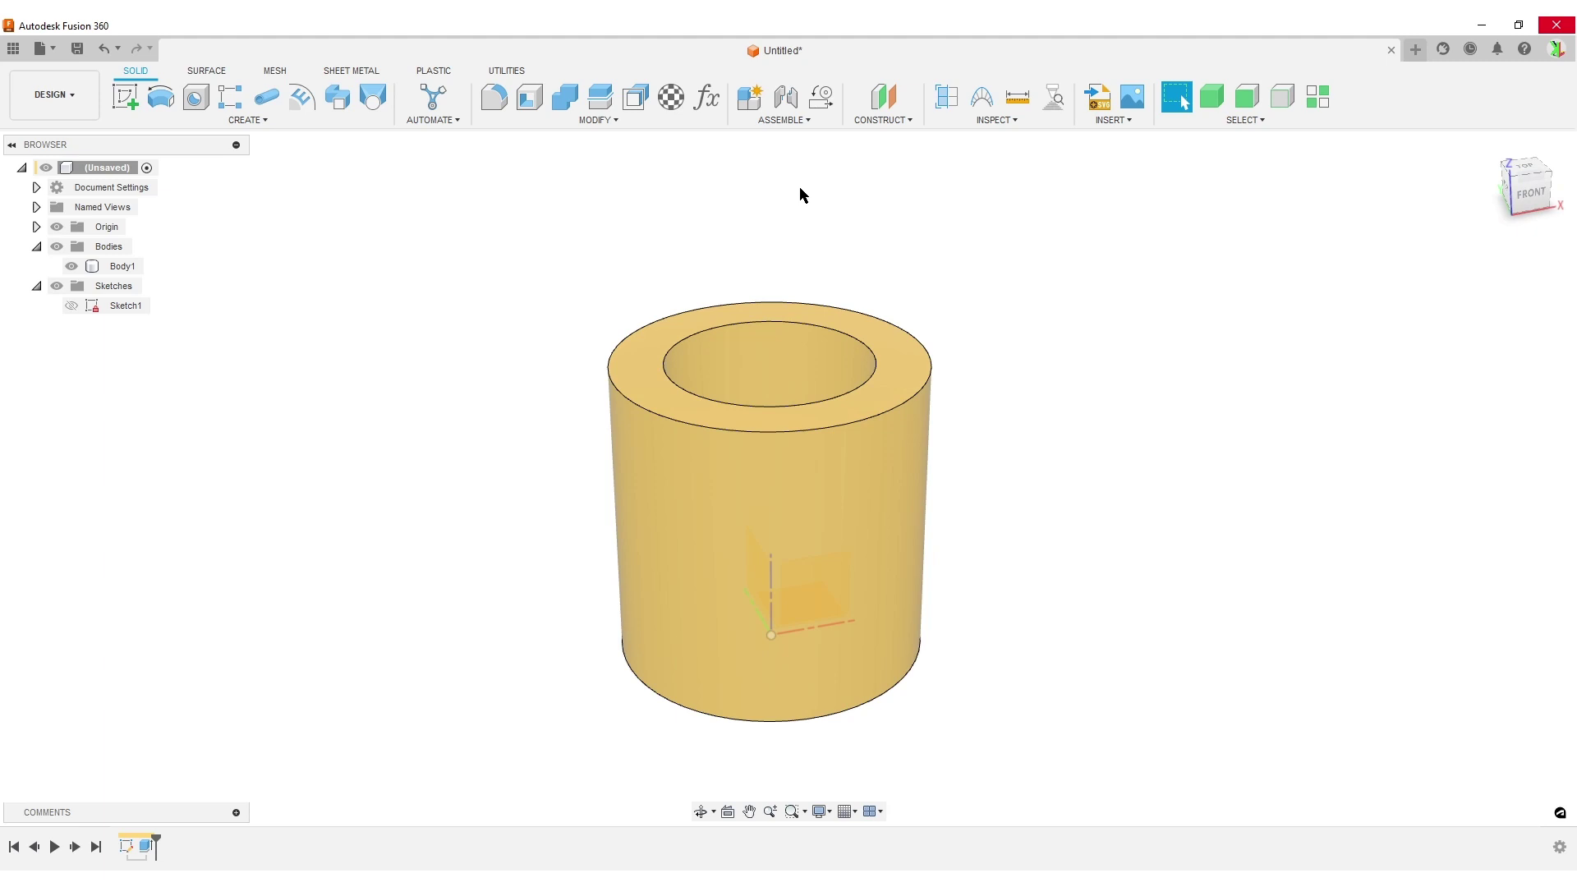
{"action": "left_click", "coordinate": [905, 119]}
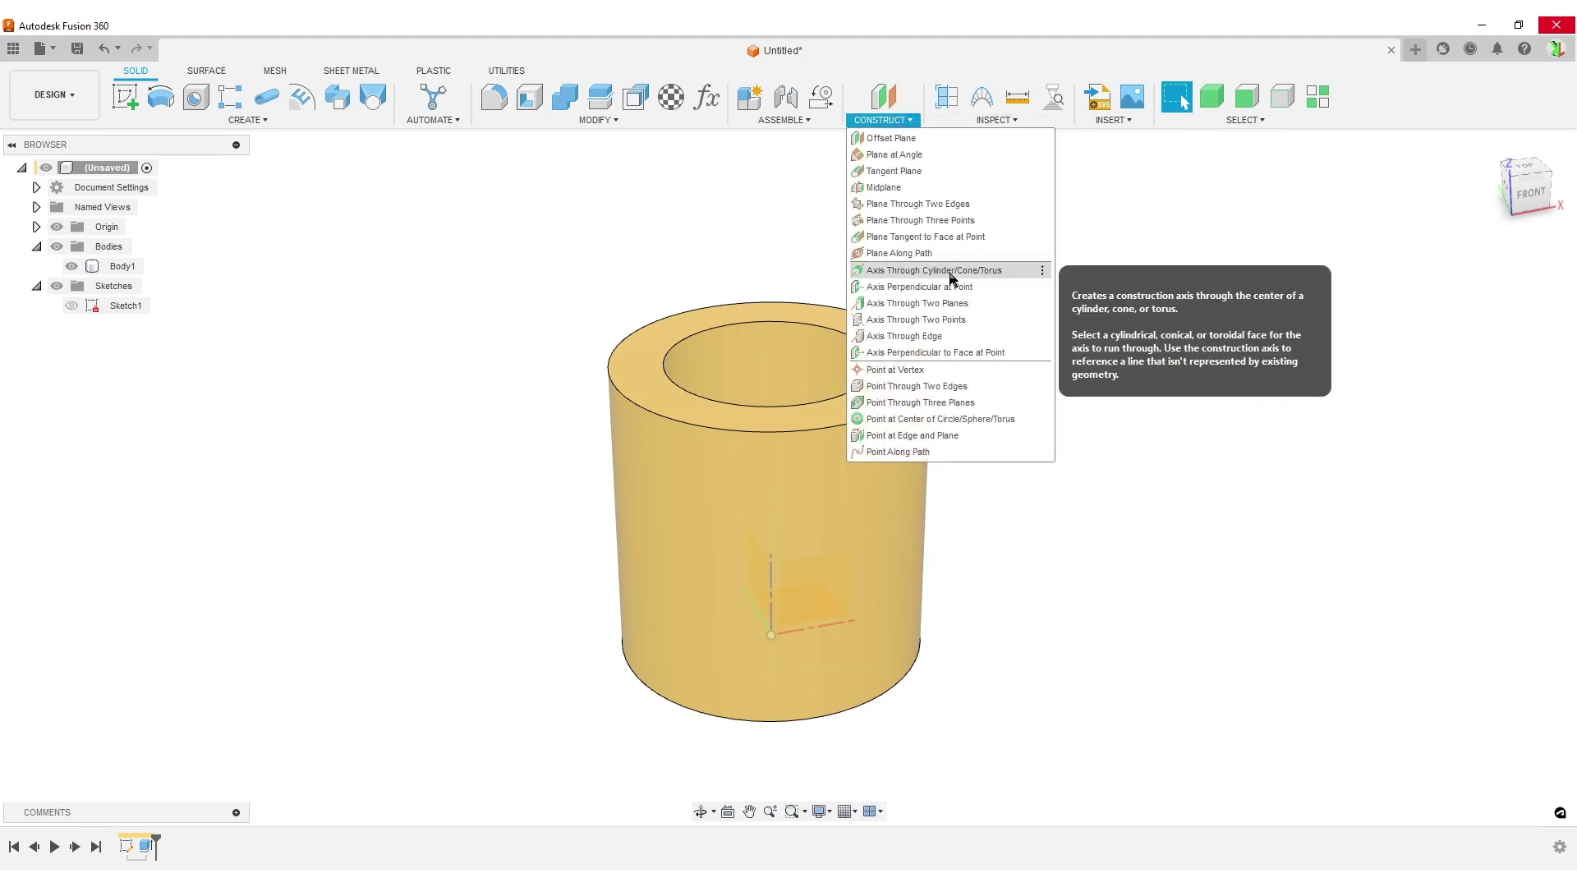
{"action": "left_click", "coordinate": [1137, 591]}
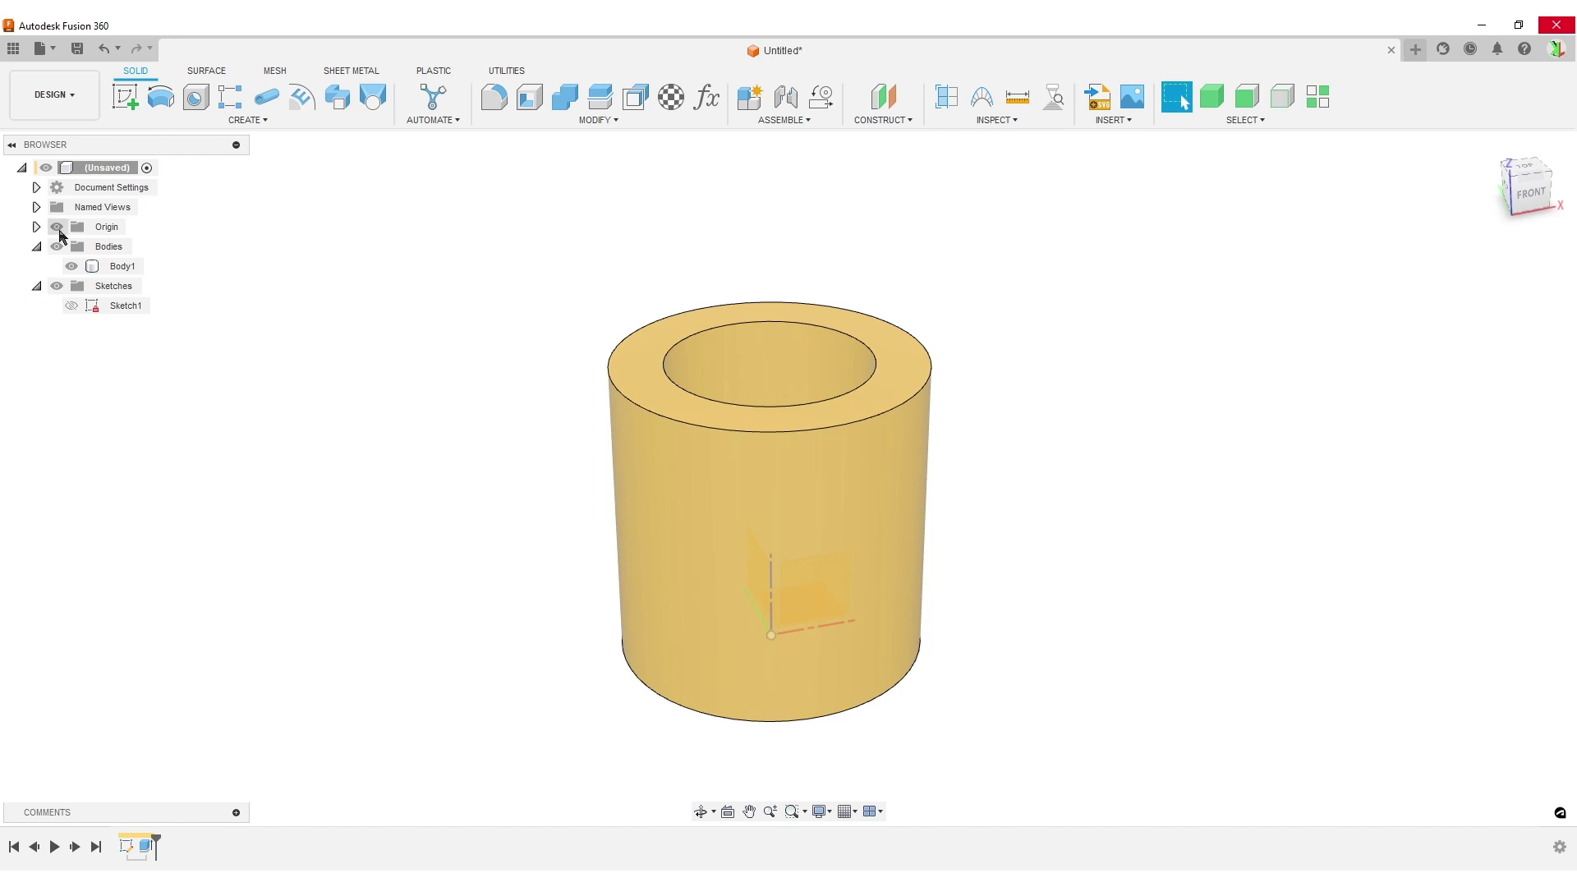
{"action": "left_click", "coordinate": [57, 227]}
{"action": "middle_click_drag", "start_coordinate": [1066, 587], "coordinate": [1263, 478], "text": "shift"}
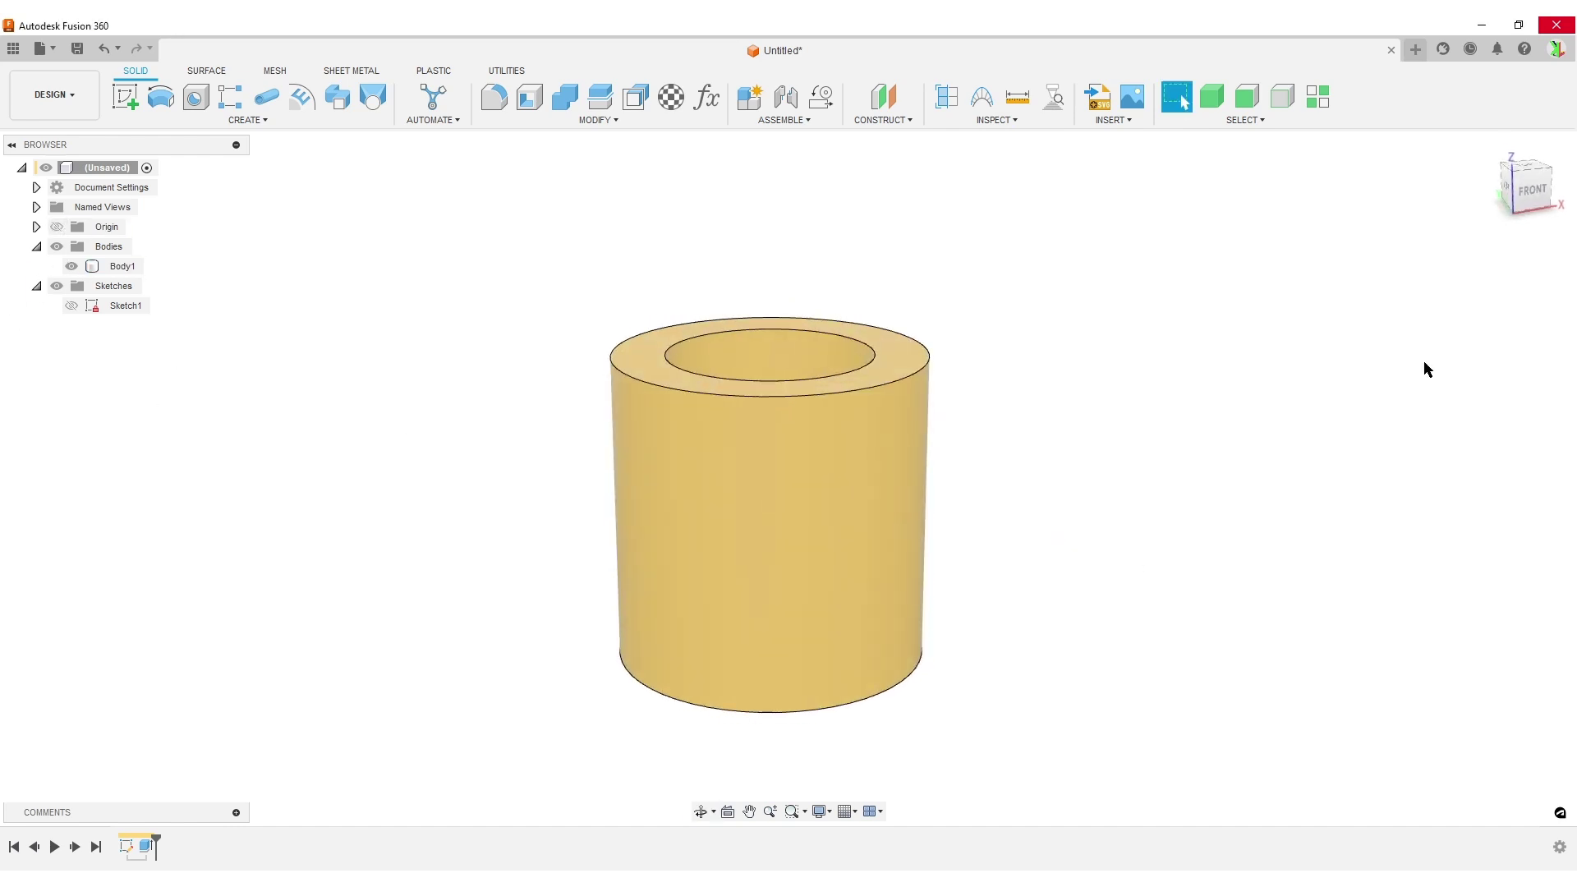
{"action": "middle_click_drag", "start_coordinate": [1126, 592], "coordinate": [1105, 578], "text": "shift"}
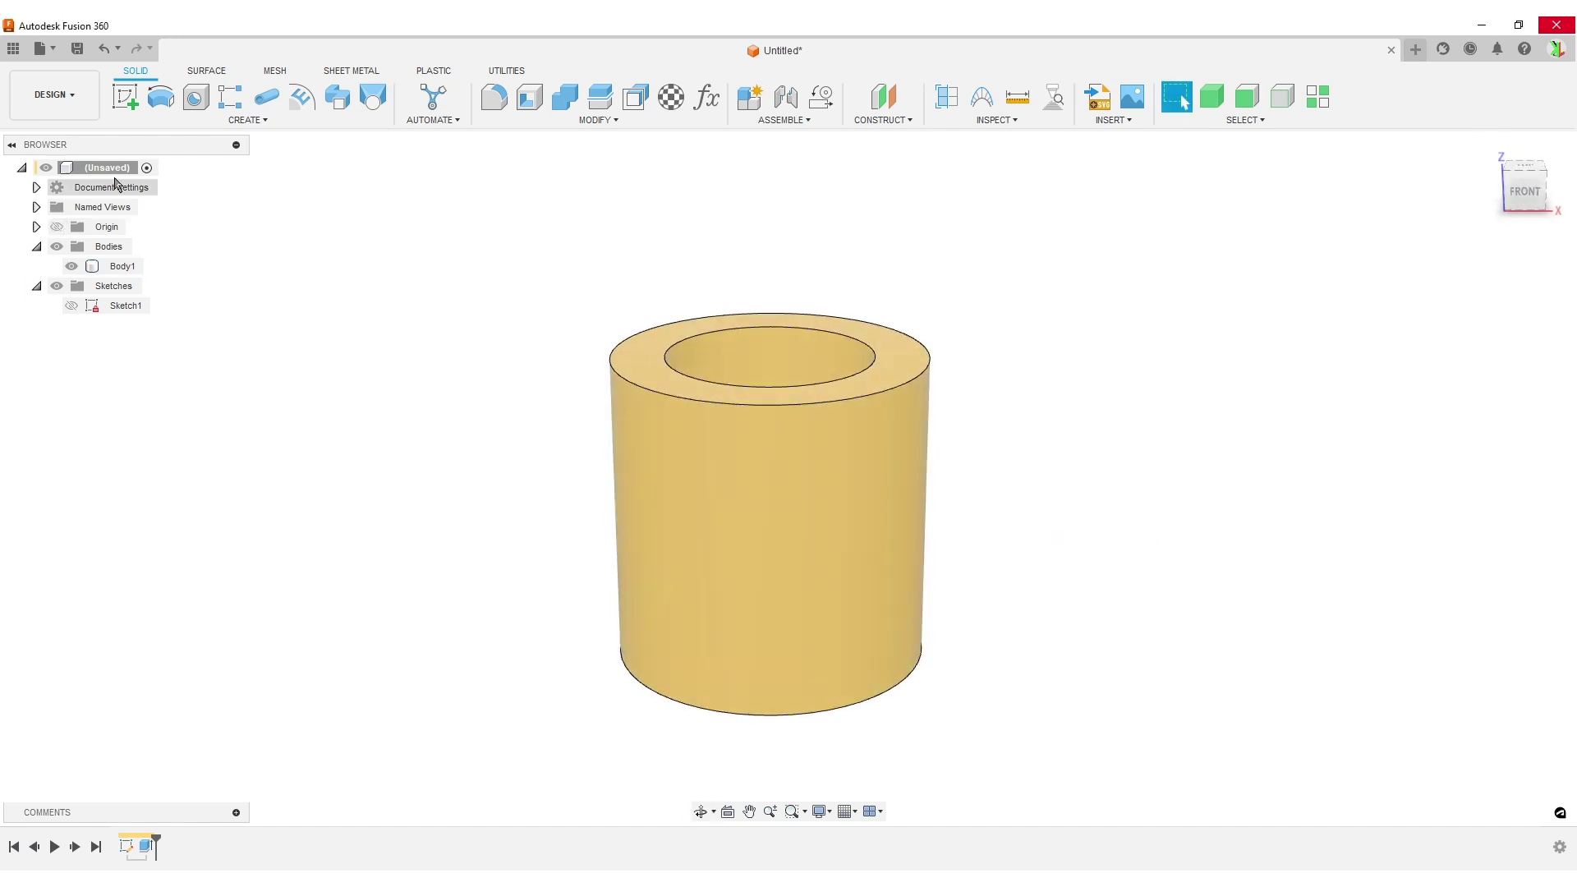
{"action": "left_click", "coordinate": [124, 97]}
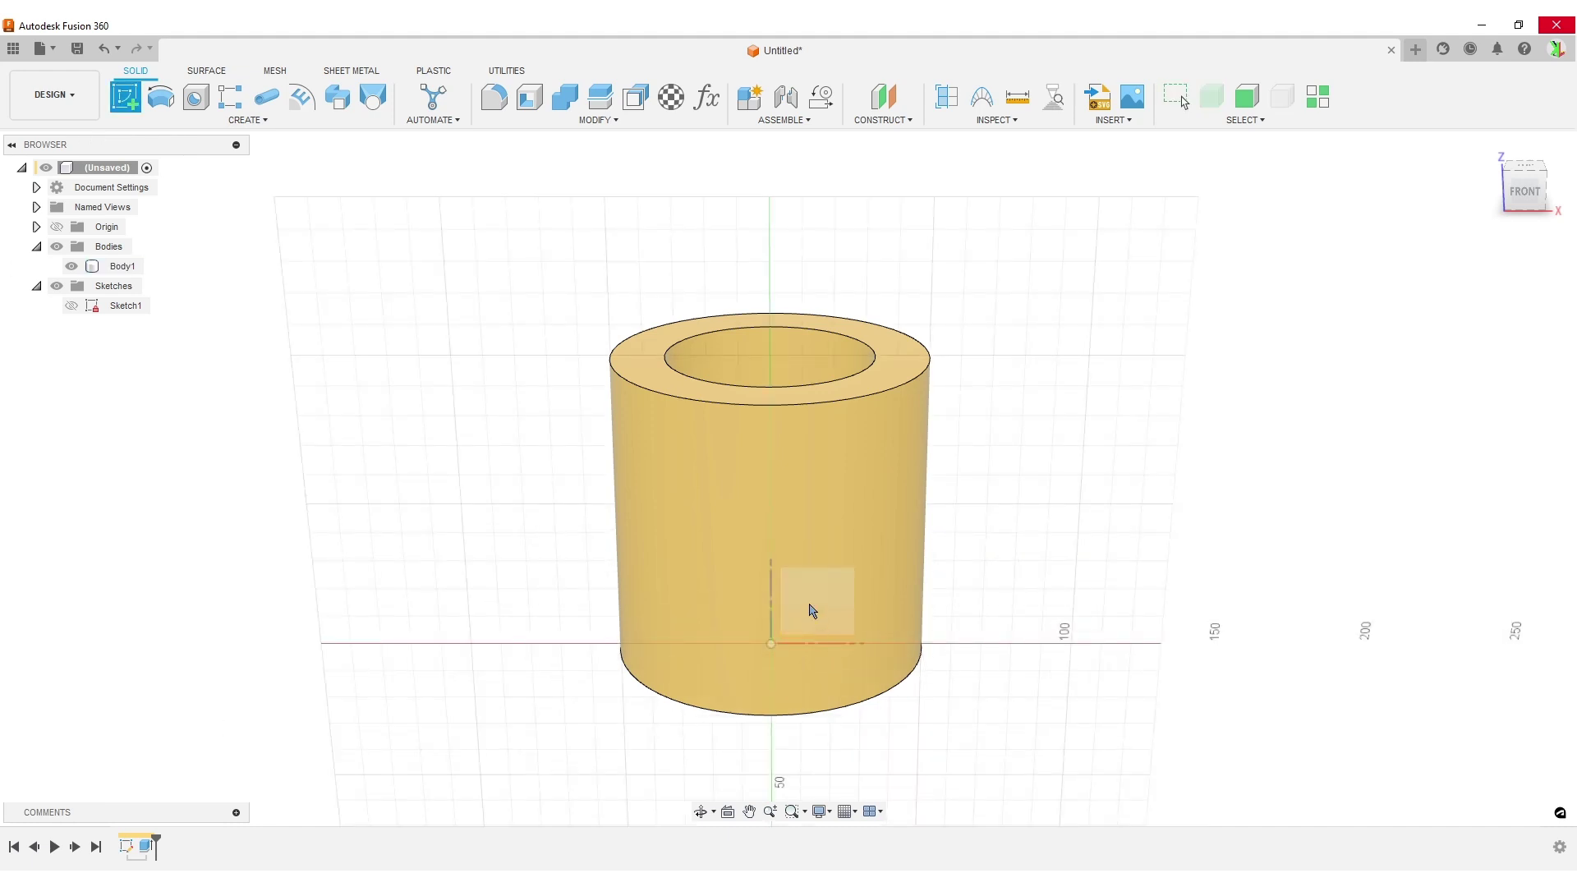
Place Sketch2 on the XZ origin plane, briefly toggling Slice to inspect the cut ring.
{"action": "left_click", "coordinate": [830, 603]}
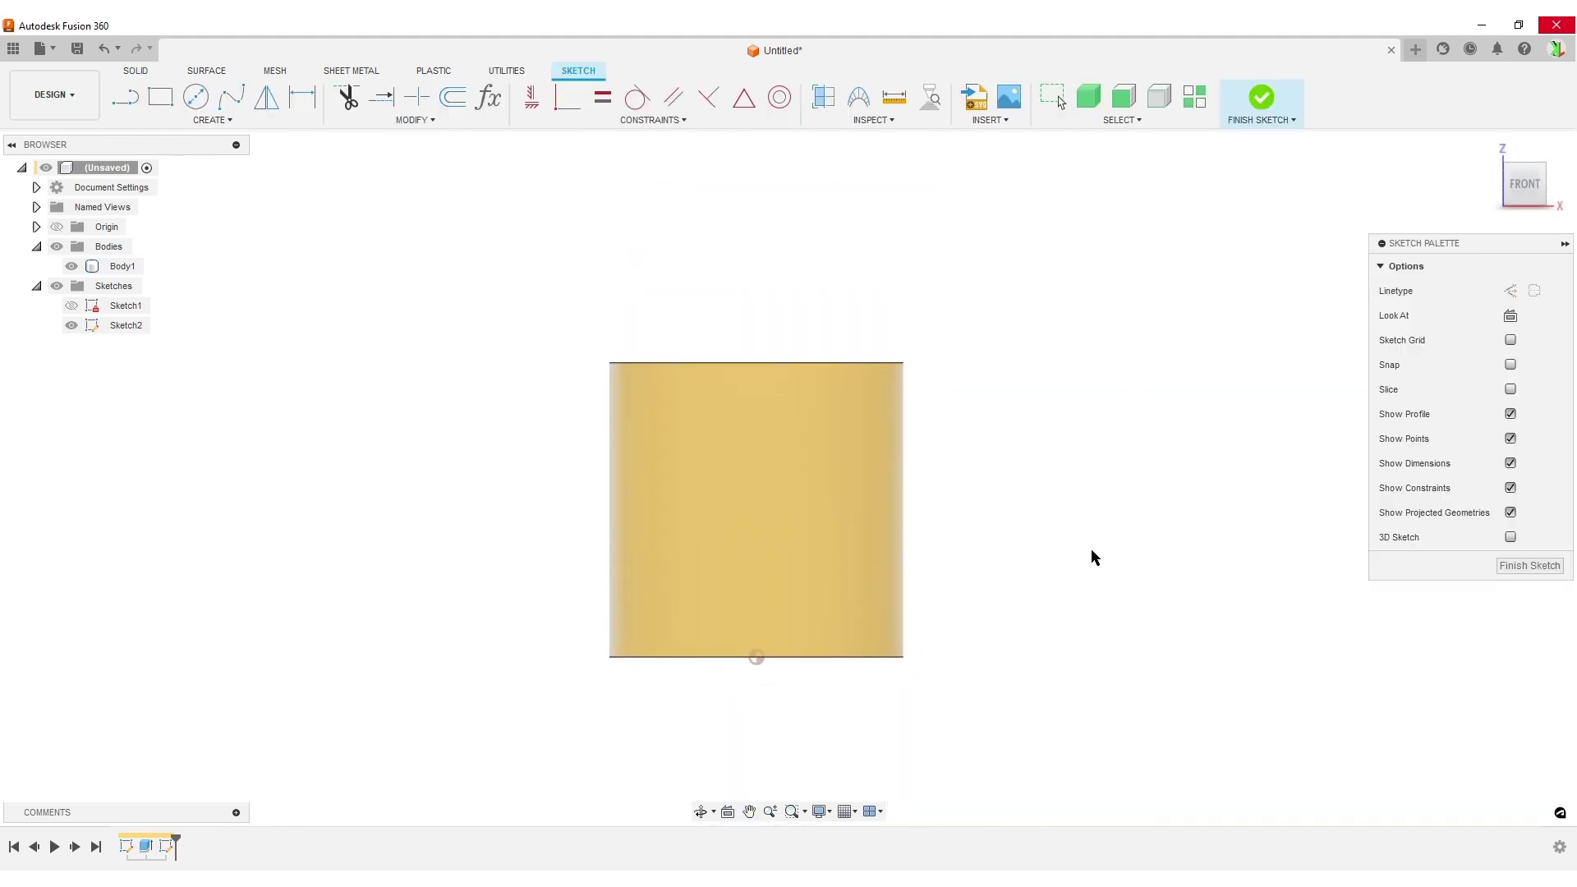
{"action": "left_click", "coordinate": [1509, 389]}
{"action": "mouse_move", "coordinate": [1008, 608]}
{"action": "middle_mouse_down", "text": "shift"}
{"action": "mouse_move", "coordinate": [993, 504]}
{"action": "mouse_move", "coordinate": [1004, 638]}
{"action": "mouse_move", "coordinate": [995, 562]}
{"action": "middle_mouse_up", "text": "shift"}
{"action": "left_click", "coordinate": [1509, 389]}
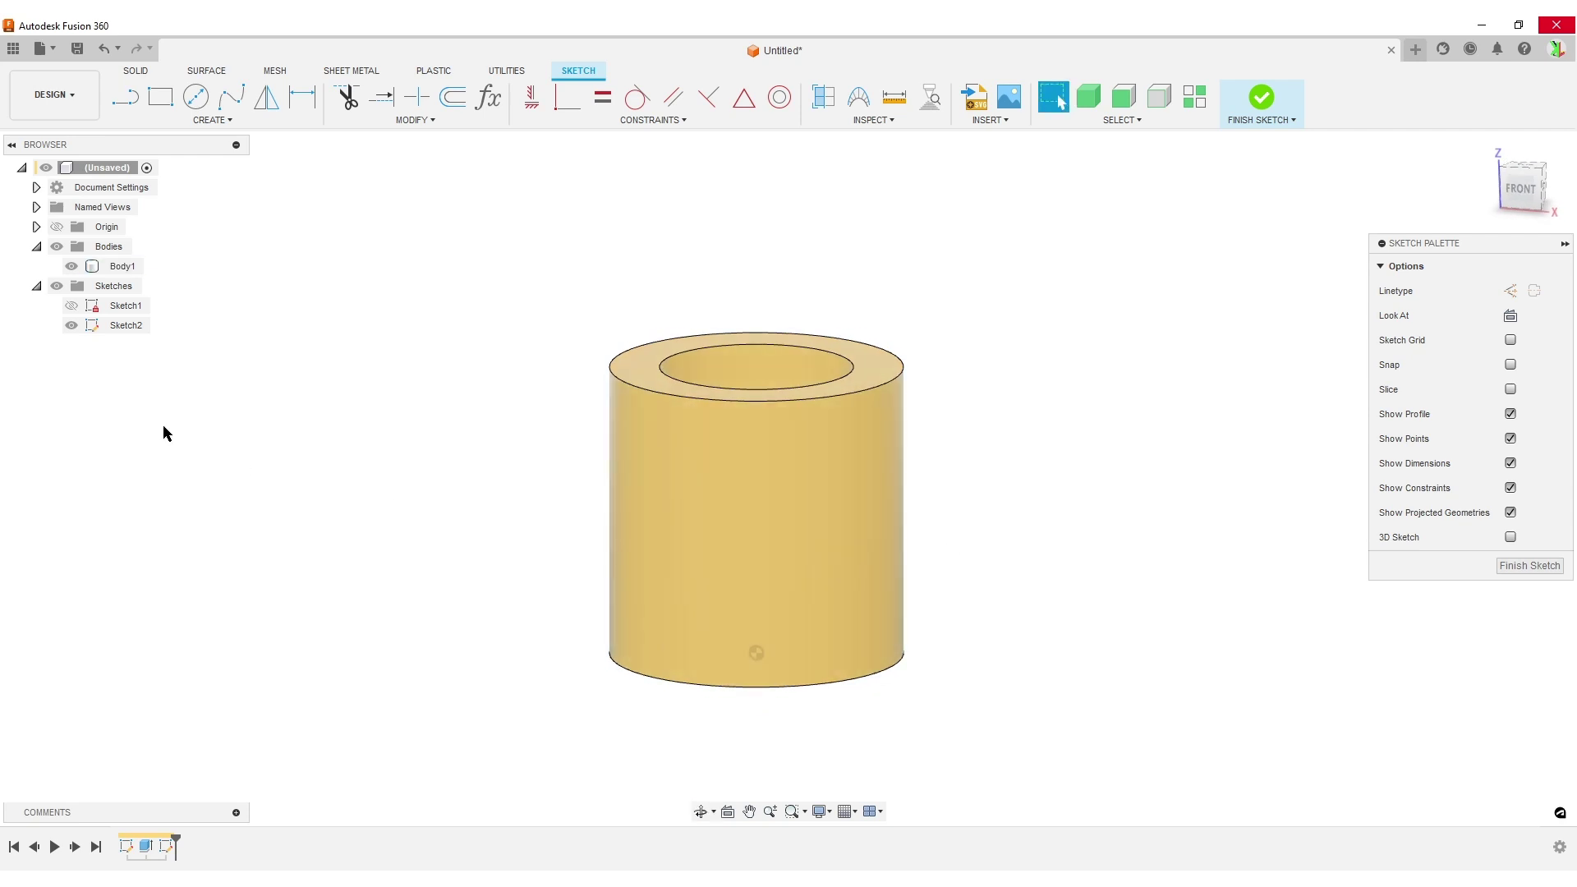
Search 'inter' in the sketch command search and choose Intersect.
{"action": "key", "text": "s"}
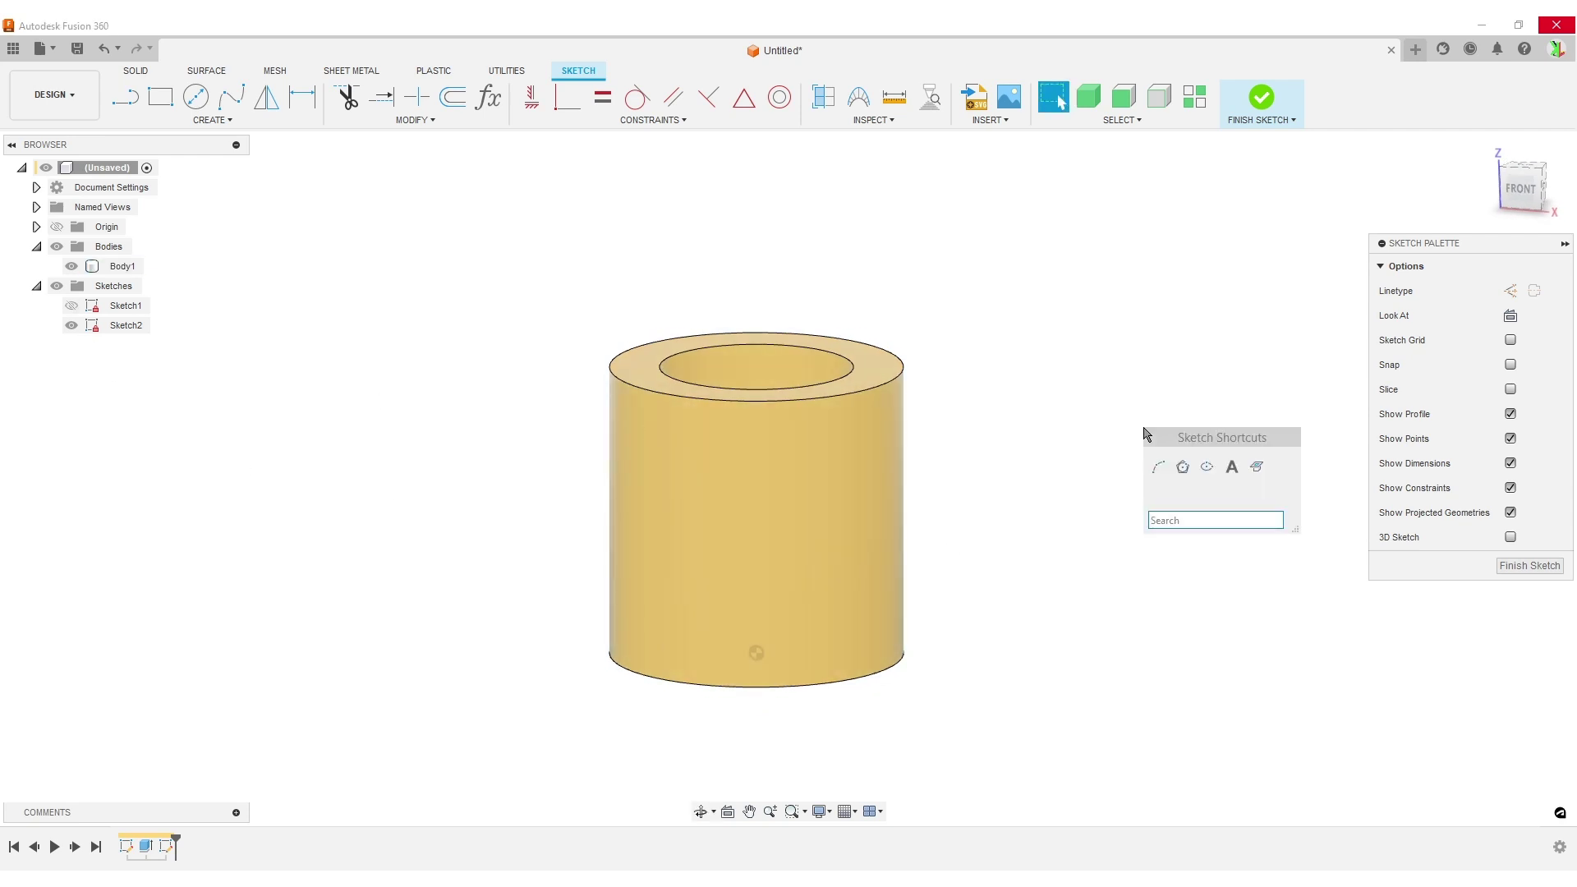
{"action": "type", "text": "inter"}
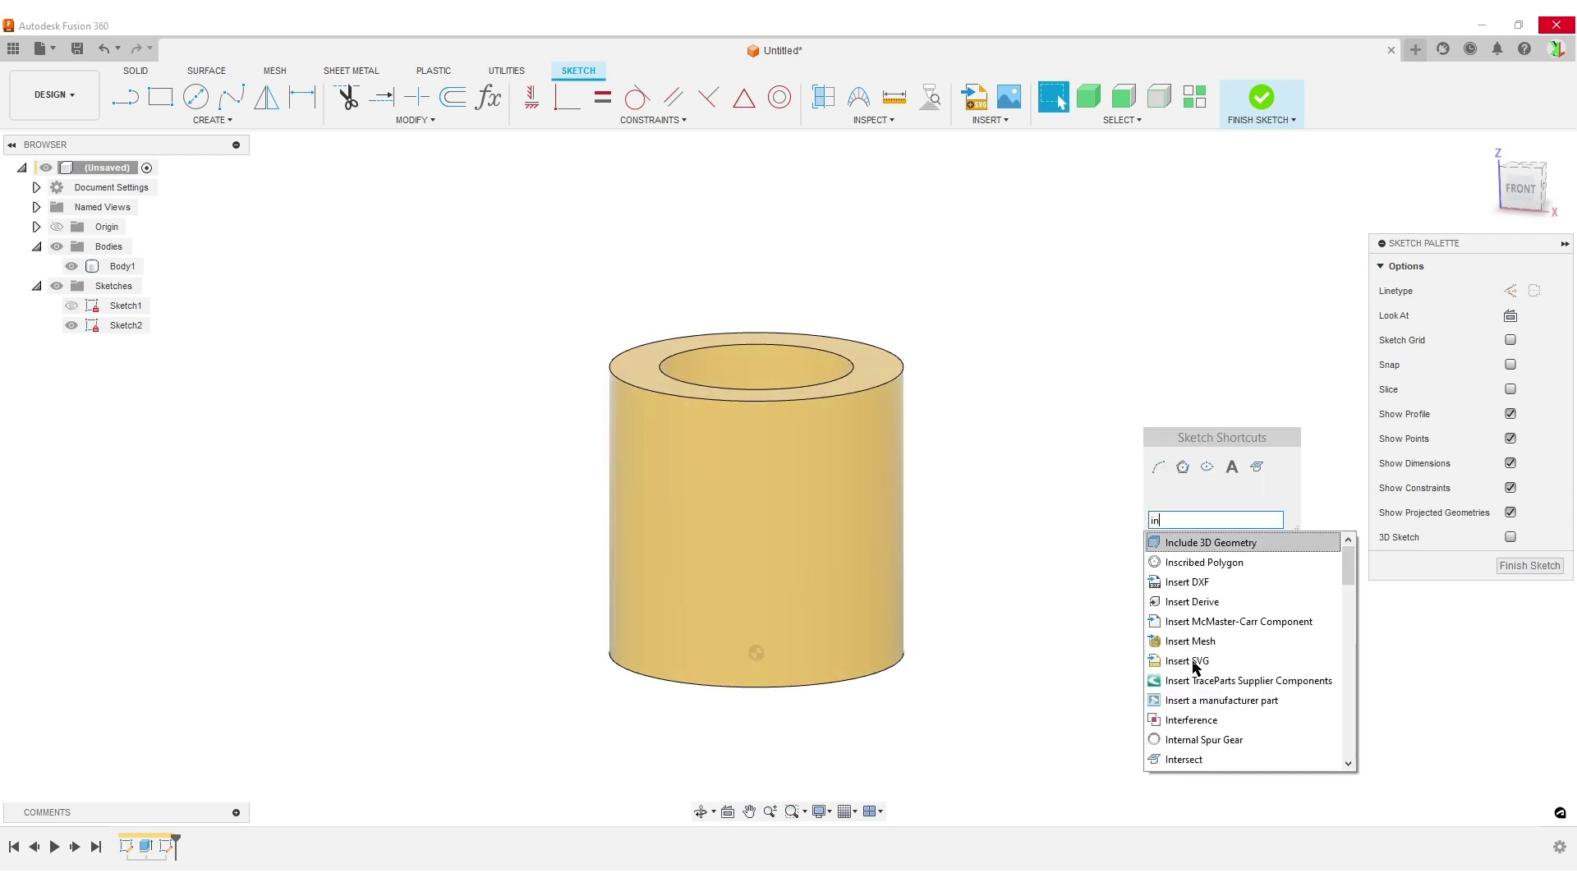
{"action": "left_click", "coordinate": [1194, 585]}
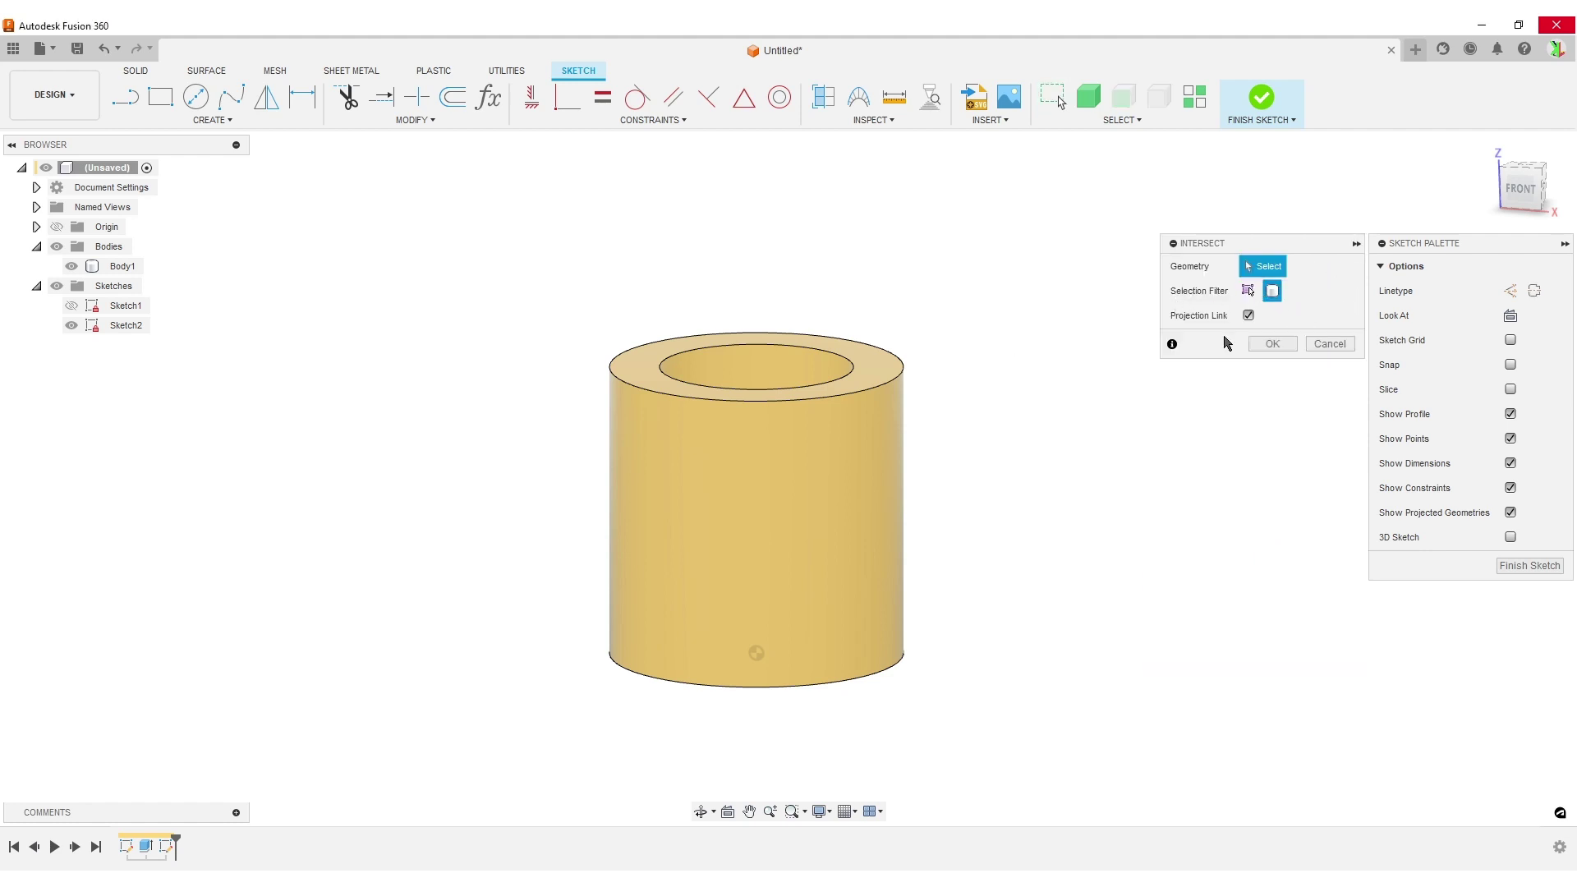
Intersect Body1 with the sketch plane, look straight at it and hide Body1.
{"action": "left_click", "coordinate": [727, 557]}
{"action": "left_click", "coordinate": [1272, 344]}
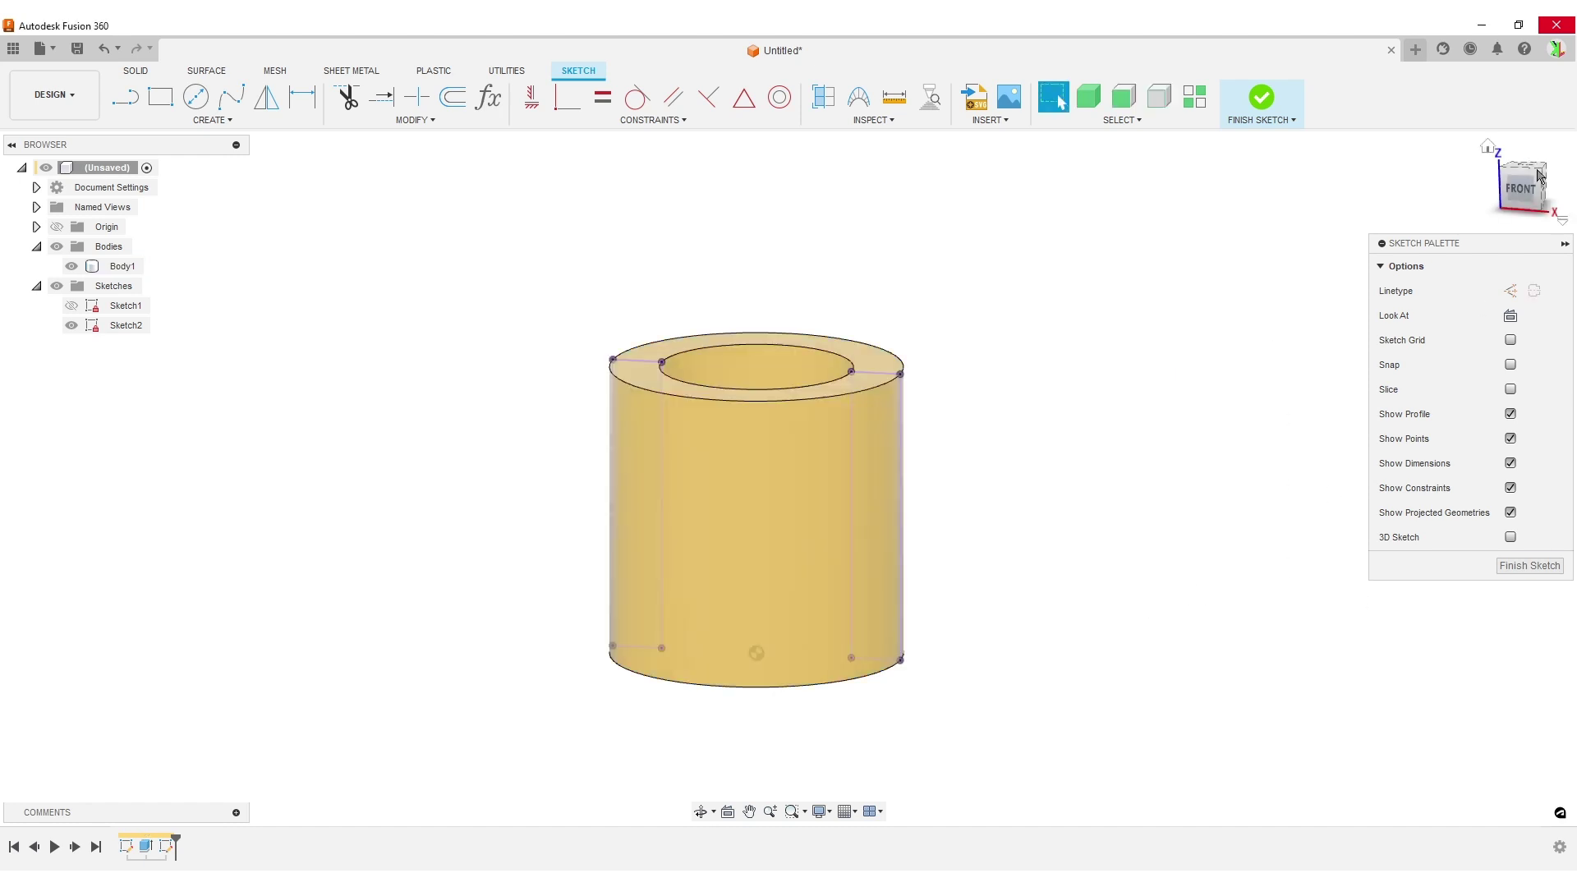
{"action": "left_click", "coordinate": [1511, 316]}
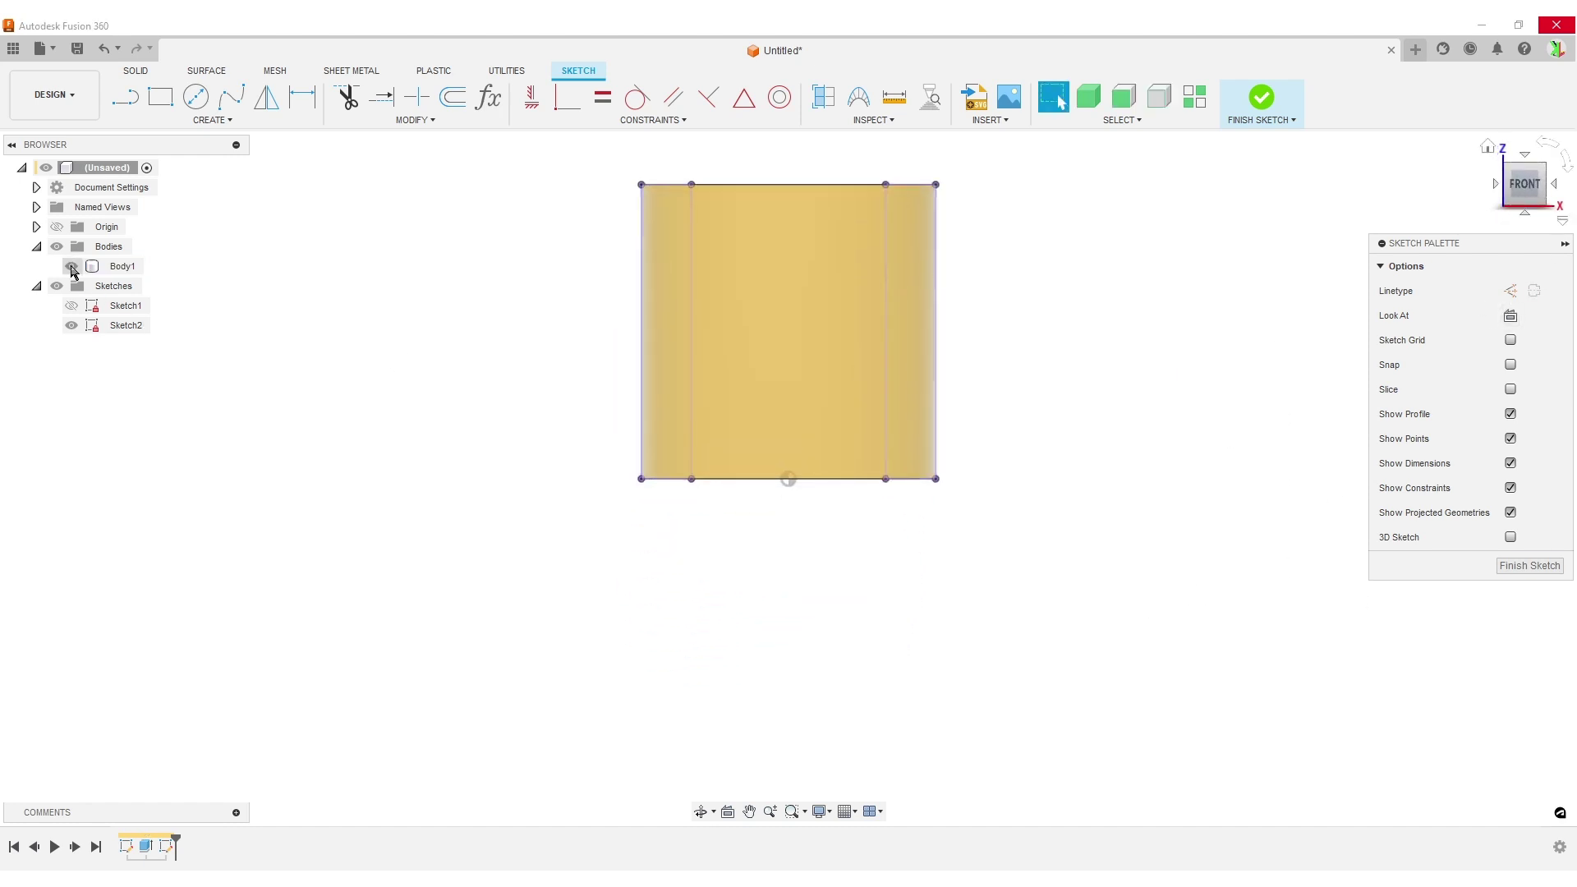
{"action": "left_click", "coordinate": [71, 266]}
{"action": "middle_click_drag", "start_coordinate": [1002, 352], "coordinate": [1032, 465]}
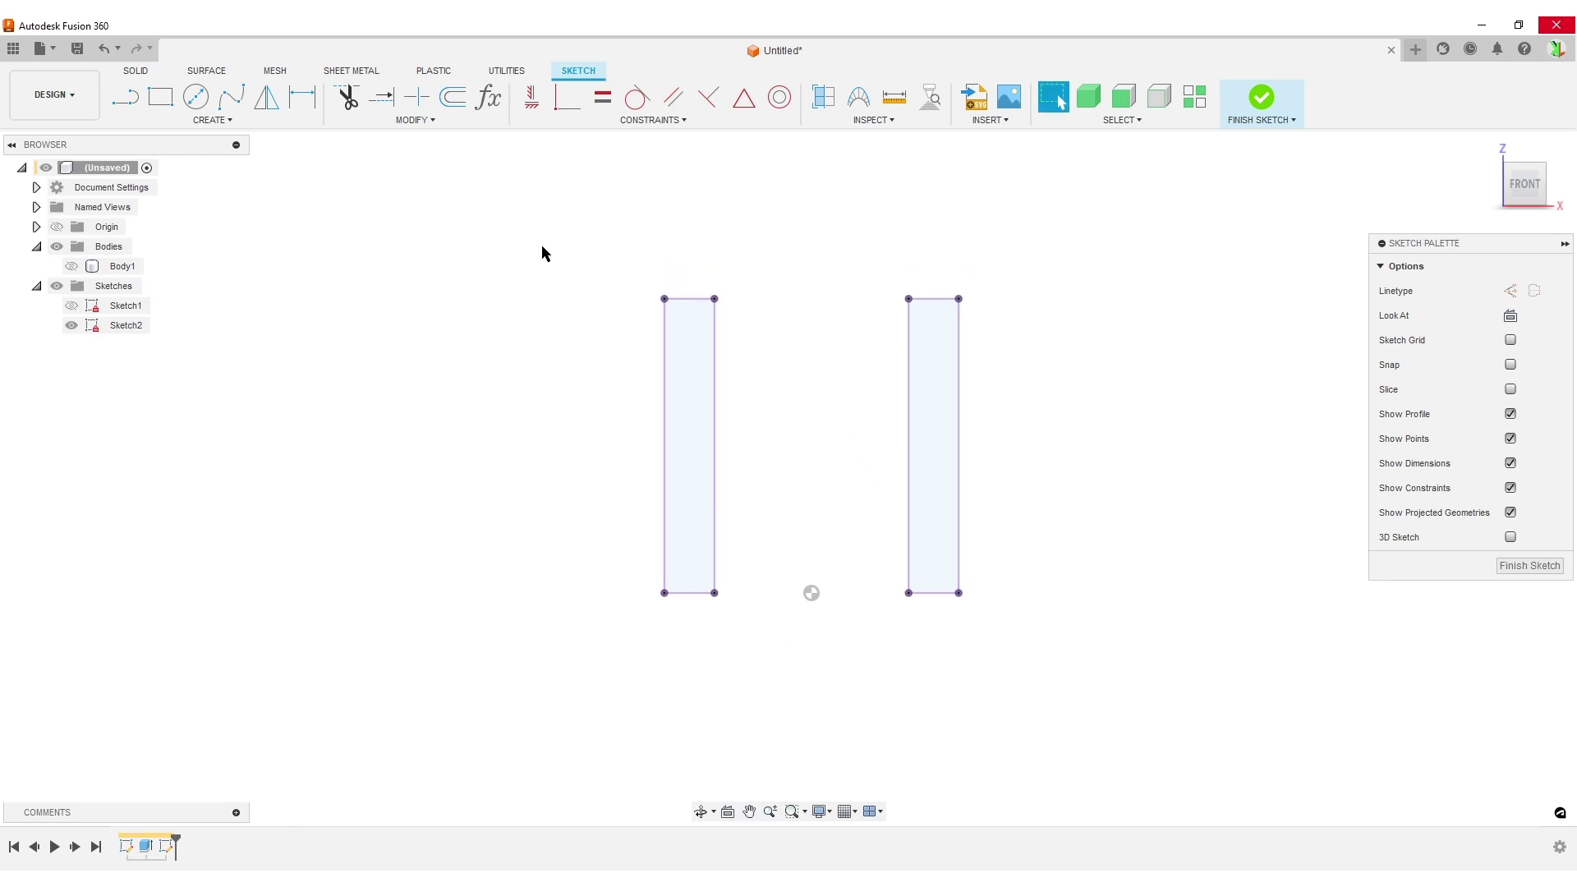
Delete the left cross-section rectangle and the right one's top and bottom lines.
{"action": "left_click_drag", "start_coordinate": [573, 233], "coordinate": [784, 626]}
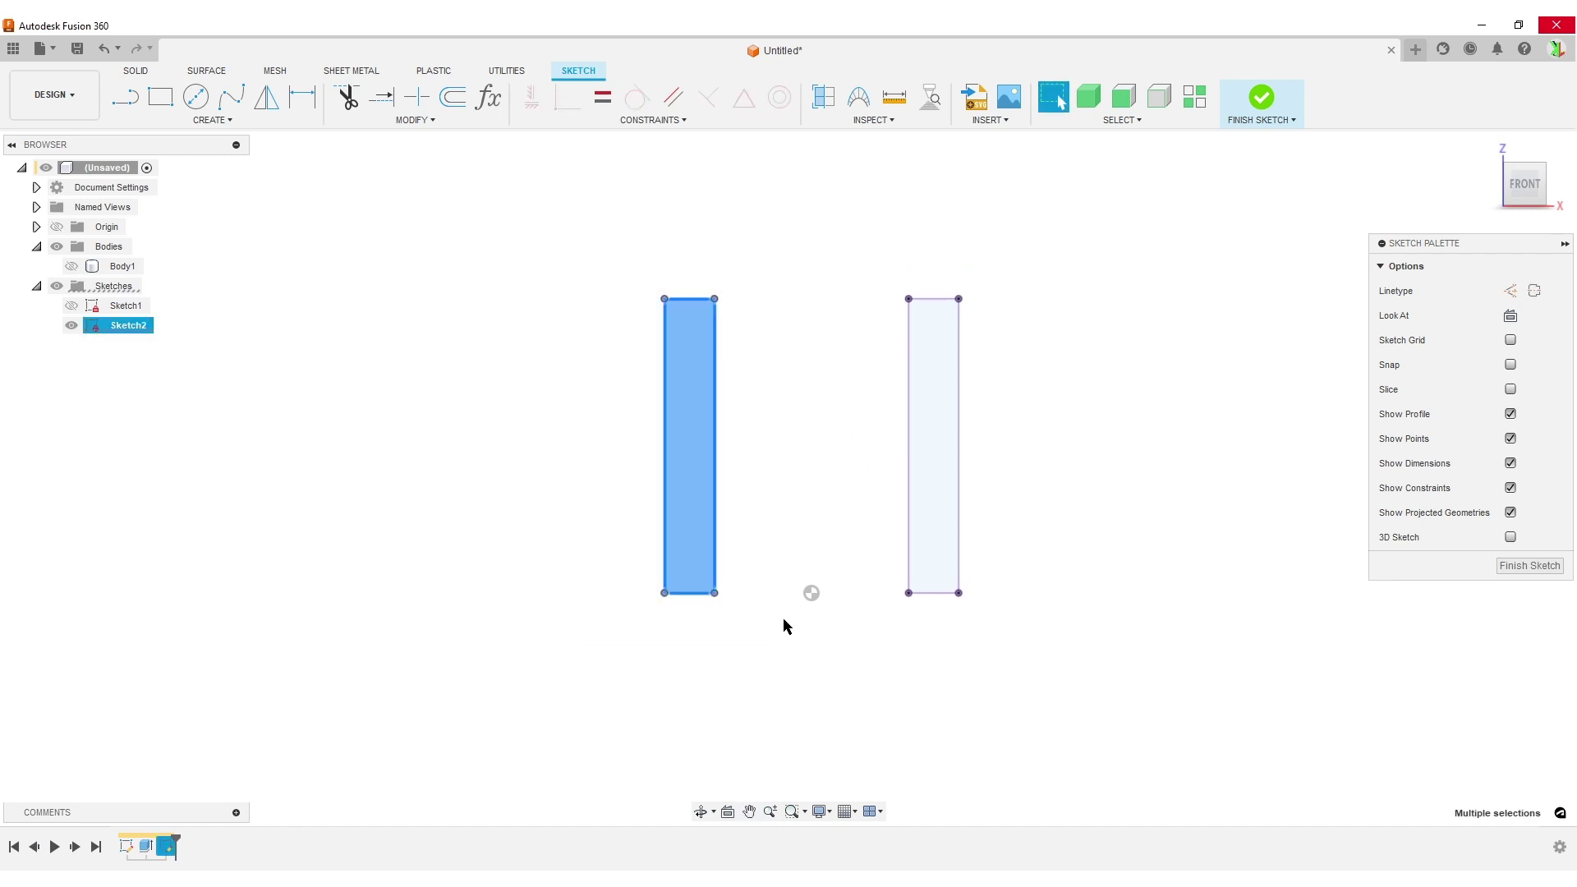
{"action": "key", "text": "Delete"}
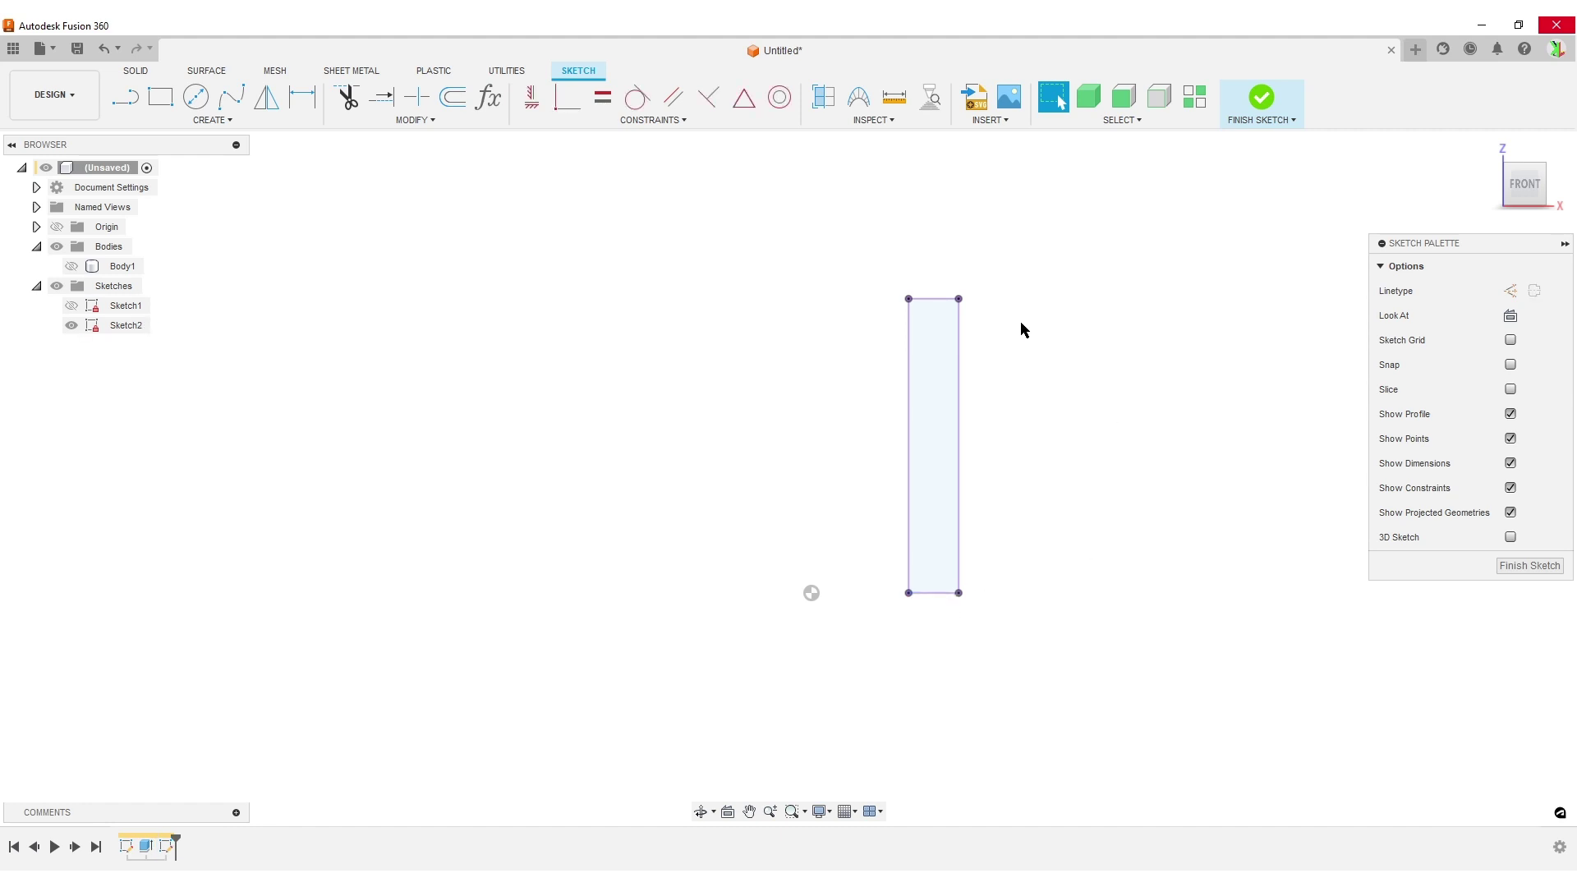
{"action": "left_click", "coordinate": [931, 596]}
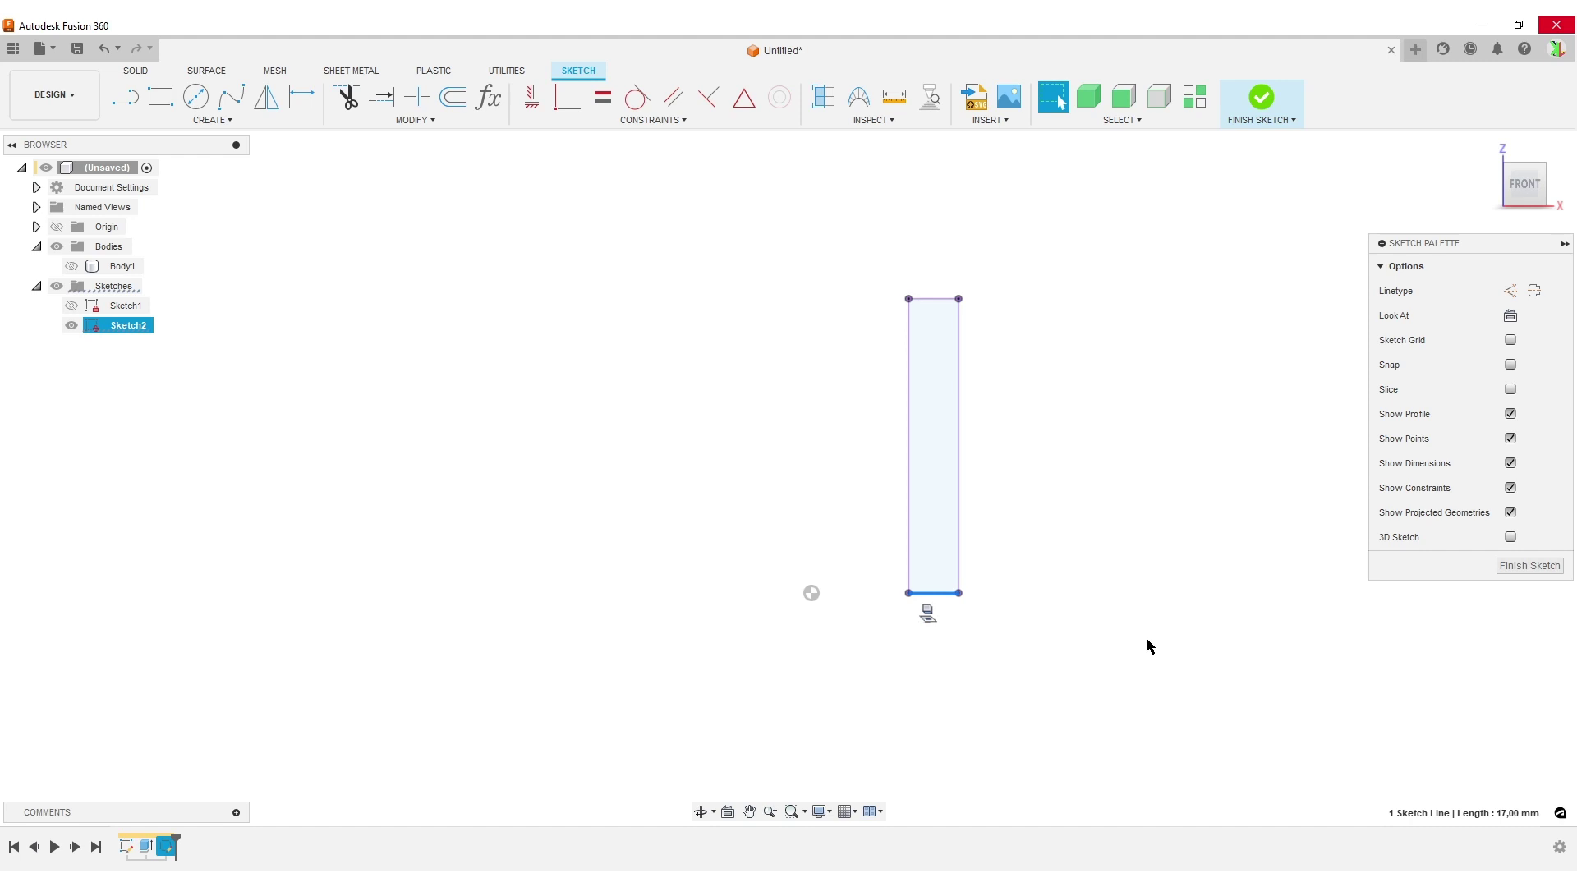
{"action": "key", "text": "Delete"}
{"action": "left_click", "coordinate": [937, 299]}
{"action": "key", "text": "Delete"}
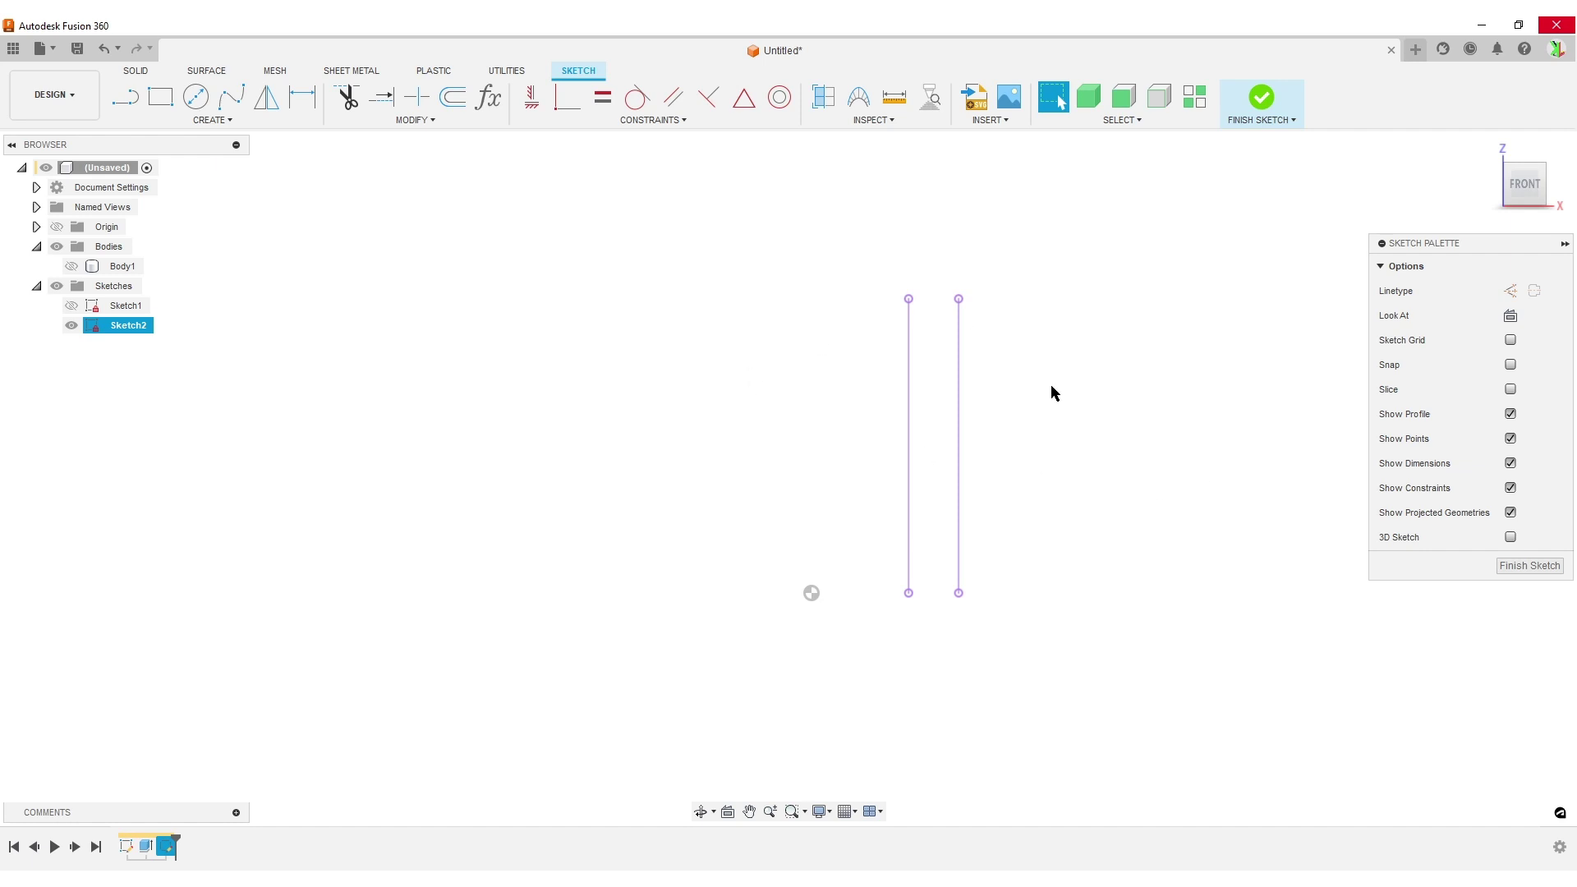
{"action": "key", "text": "alt+Tab"}
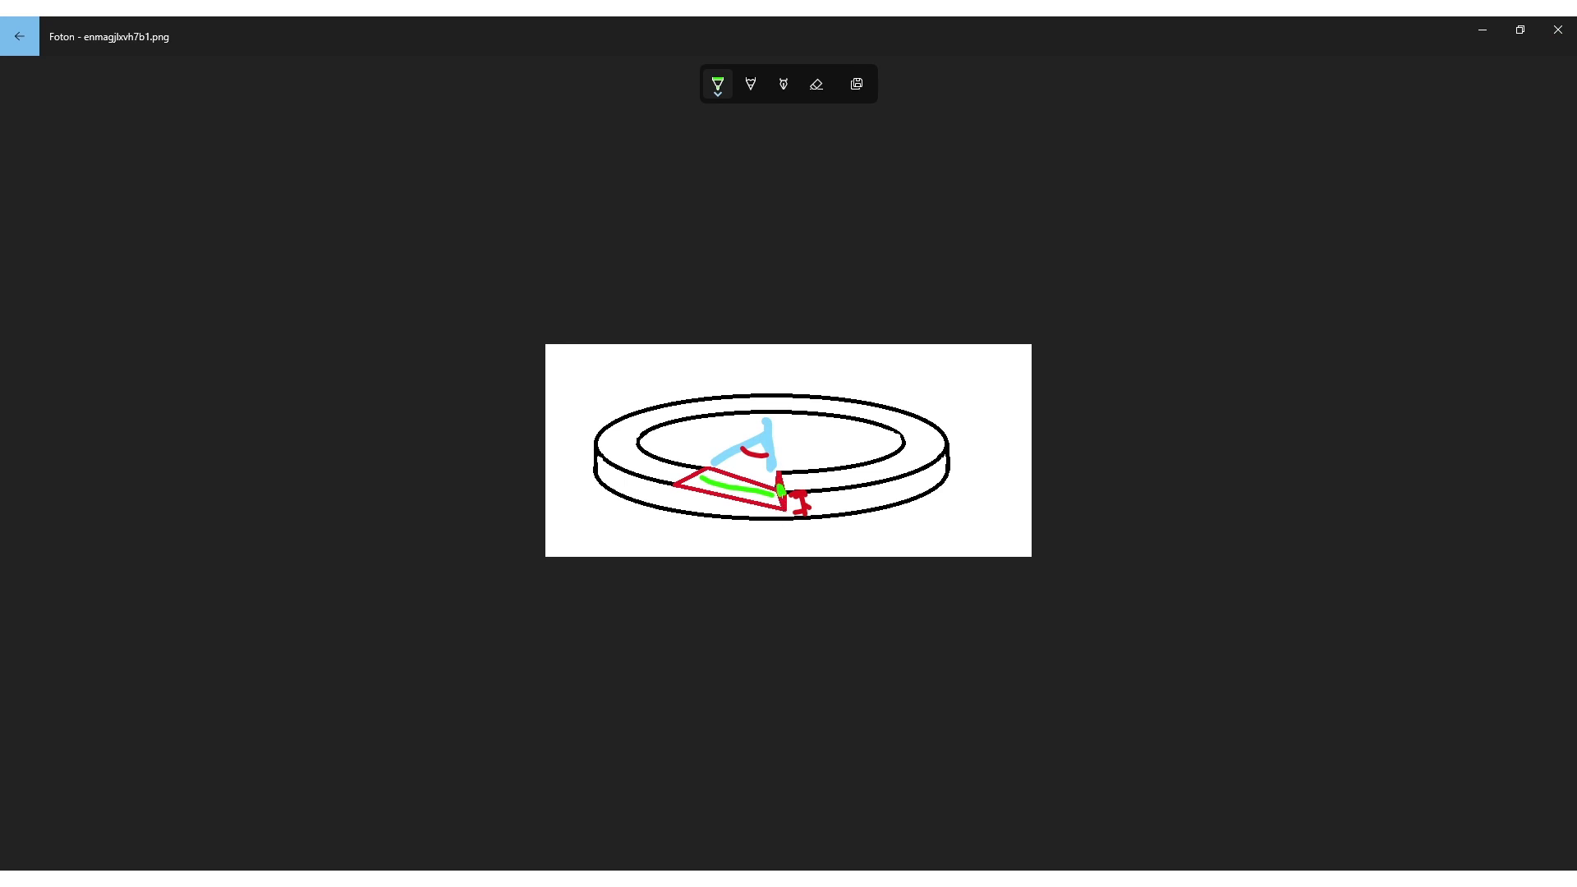
{"action": "key", "text": "alt+Tab"}
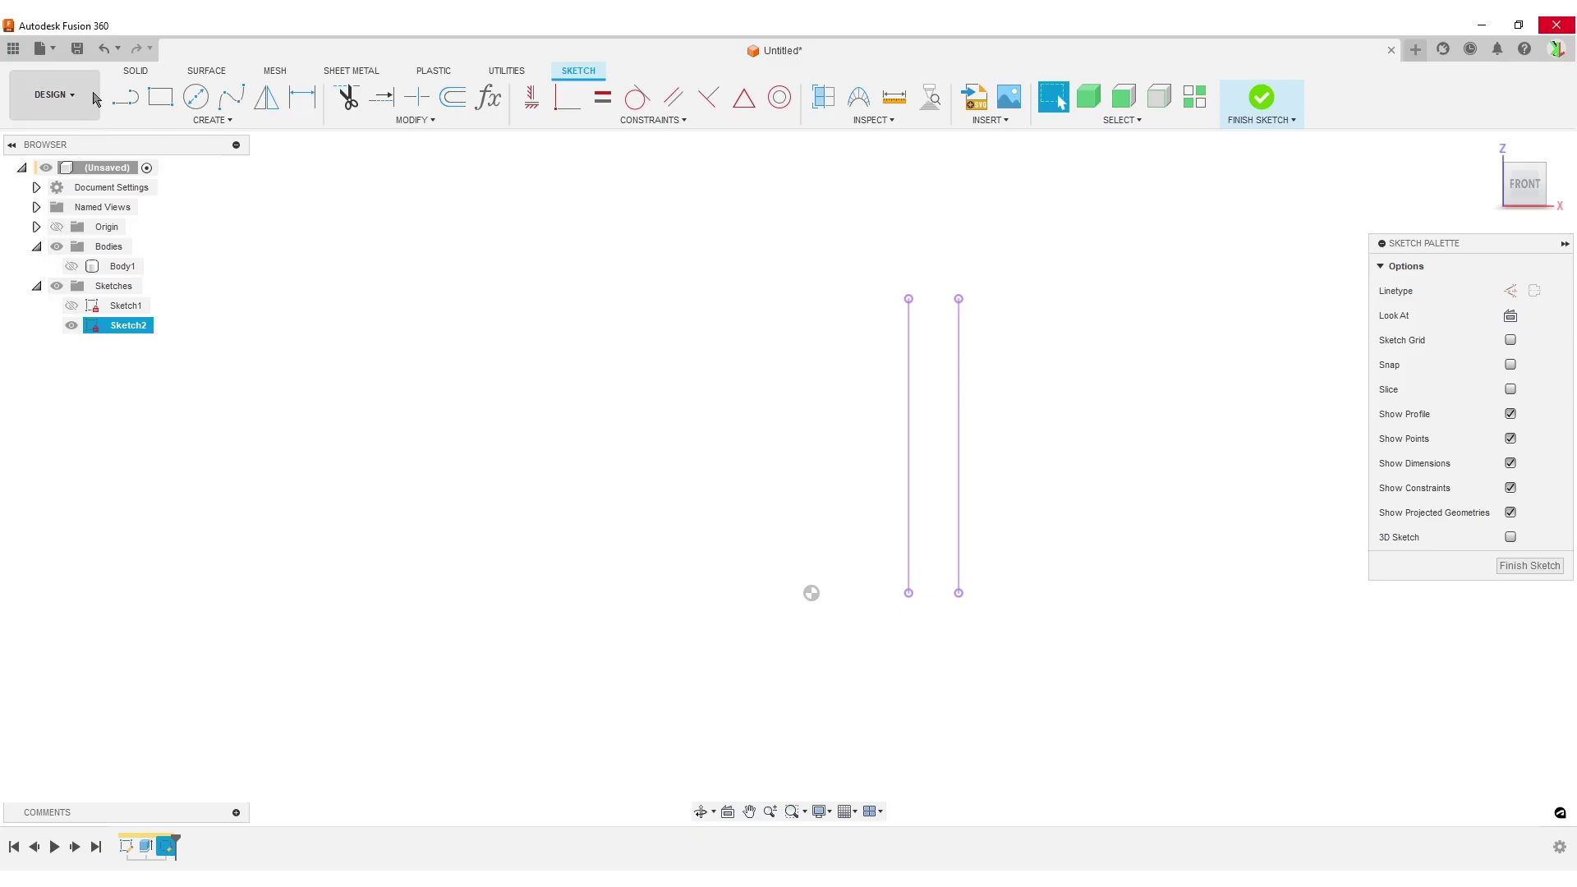
Draw the notch profile rectangle in the sketch.
{"action": "left_click", "coordinate": [160, 97]}
{"action": "left_click", "coordinate": [662, 203]}
{"action": "left_click", "coordinate": [1094, 269]}
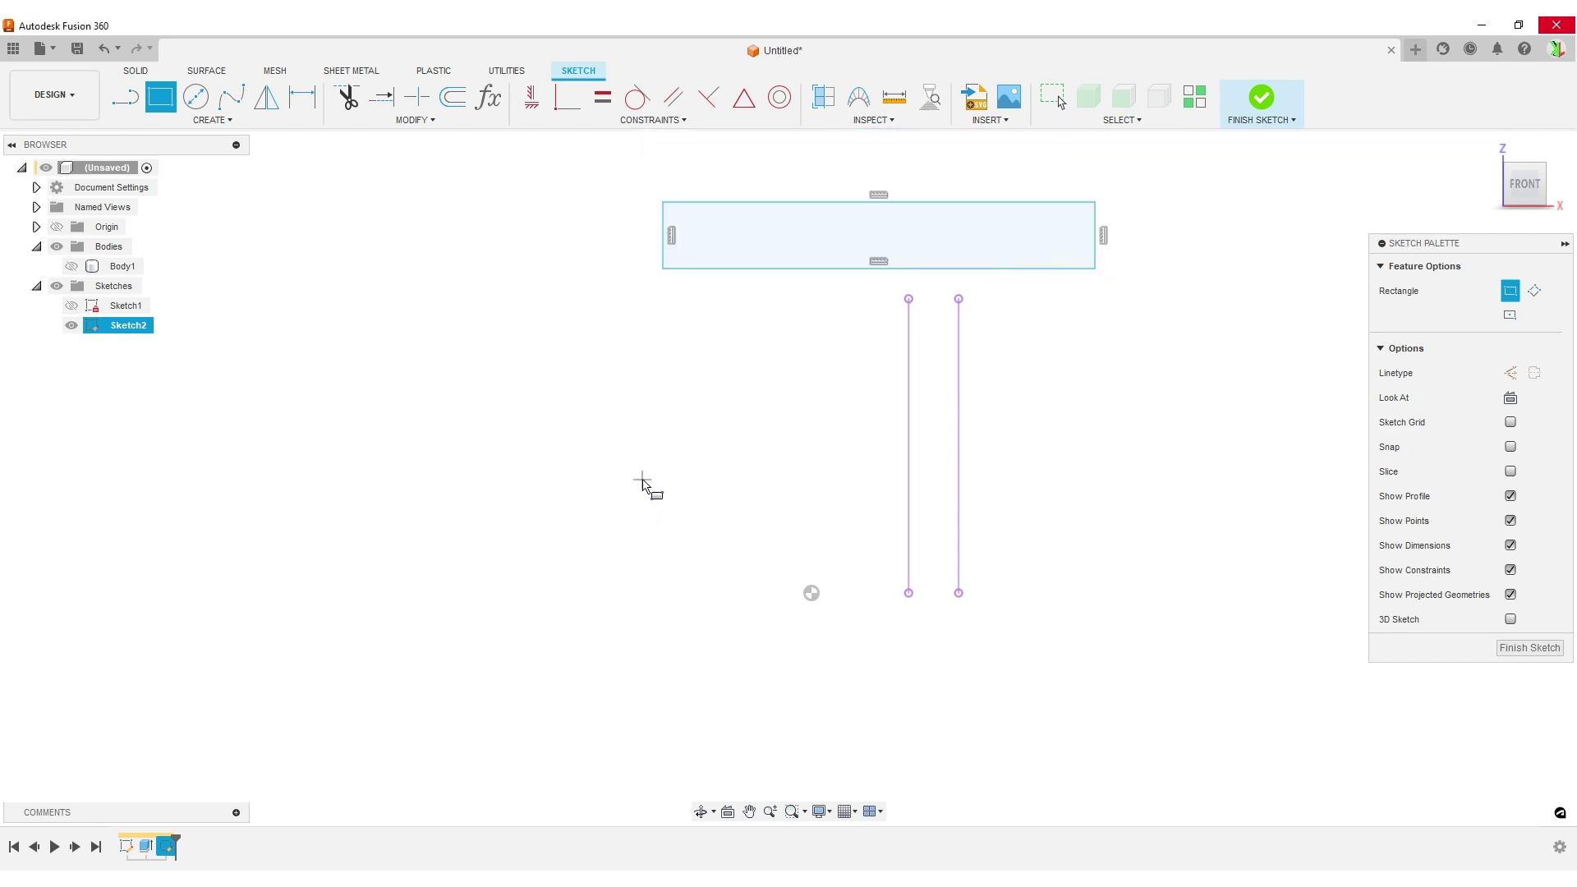
Draw a line from the sketch origin to the rectangle's corner and make it construction geometry.
{"action": "key", "text": "l"}
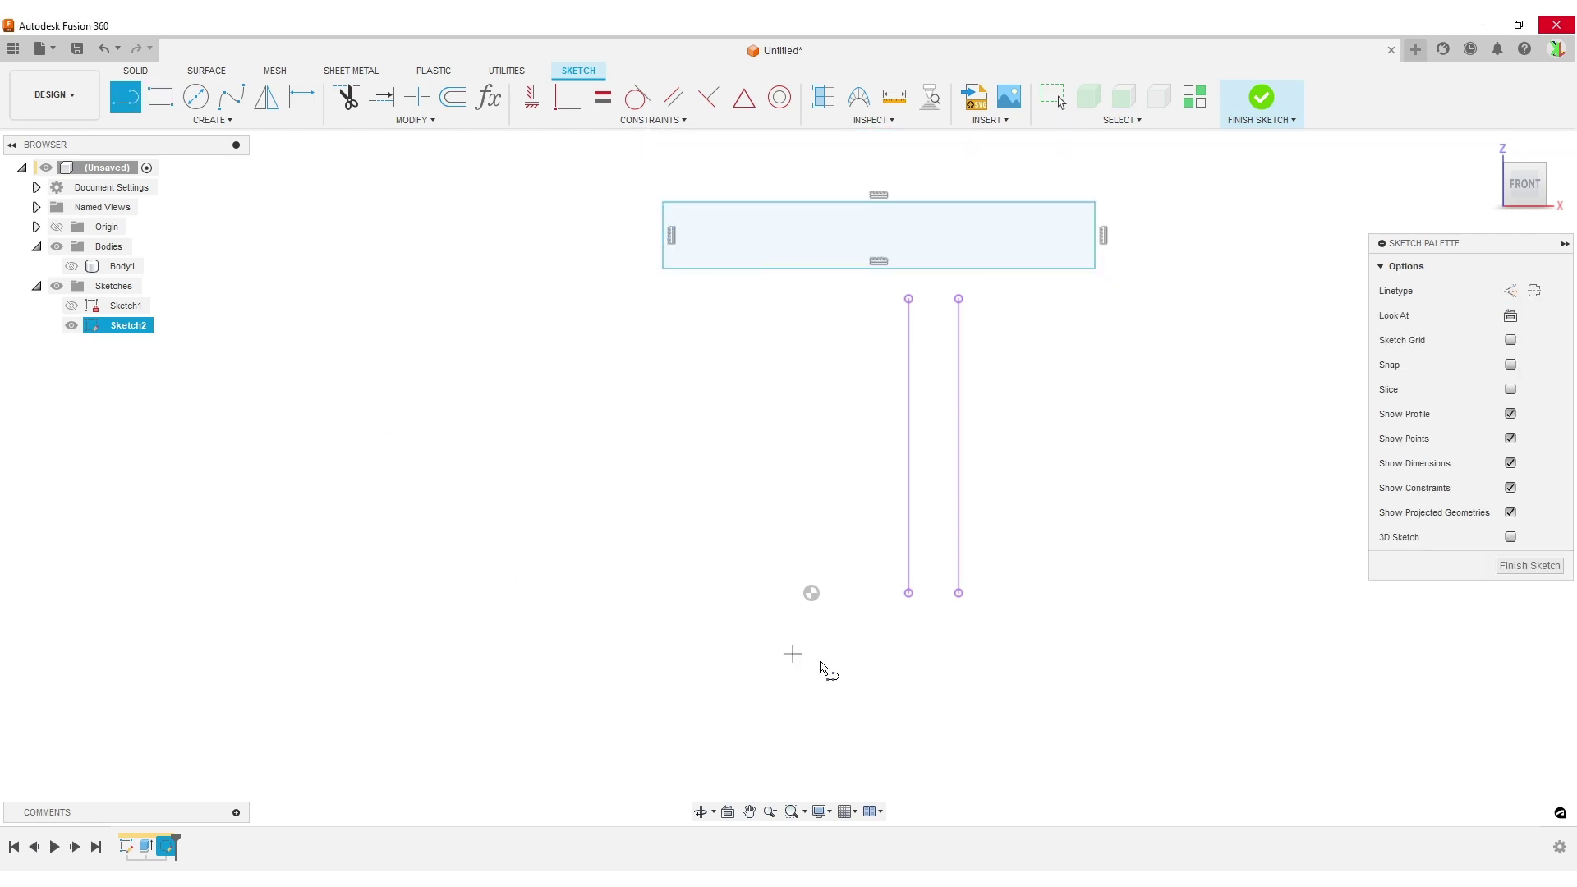
{"action": "left_click", "coordinate": [812, 592]}
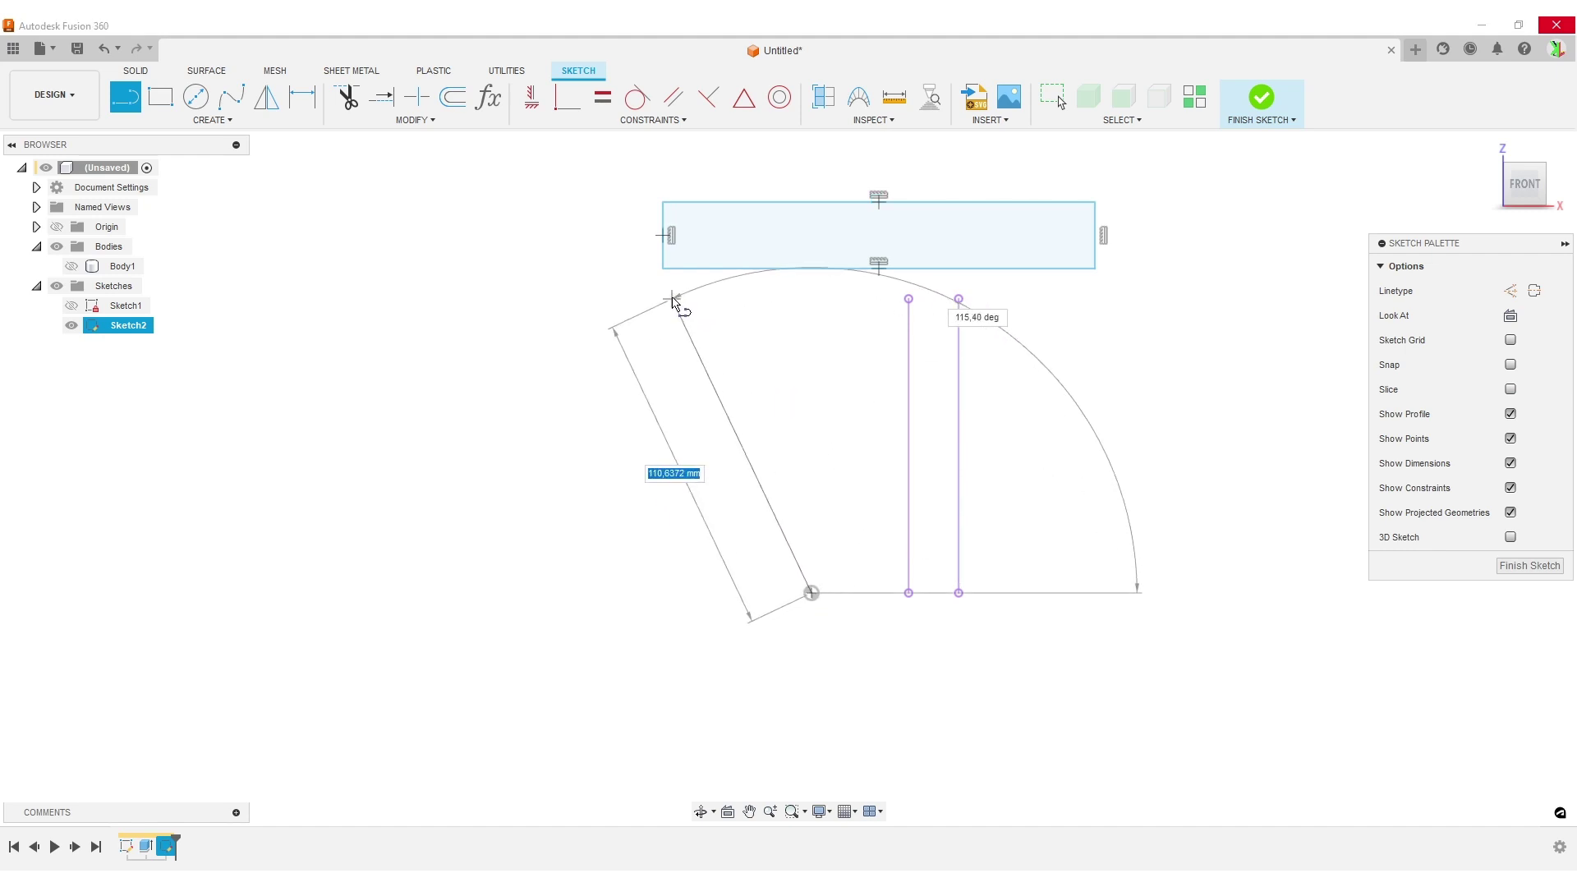
{"action": "double_click", "coordinate": [663, 268]}
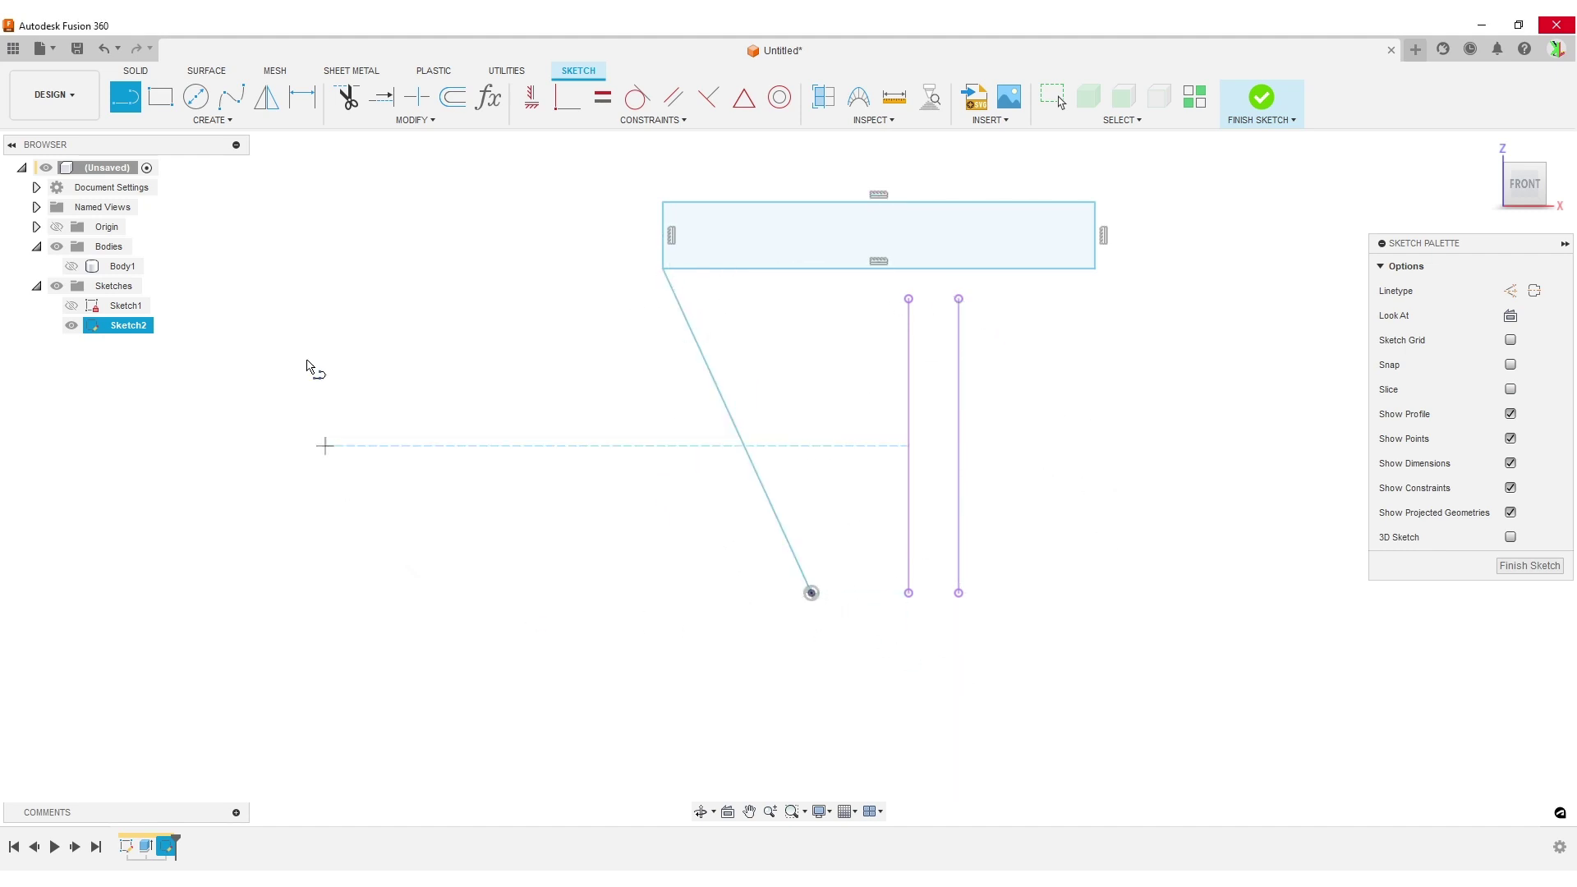
{"action": "key", "text": "Escape"}
{"action": "left_click", "coordinate": [709, 401]}
{"action": "left_click", "coordinate": [1511, 291]}
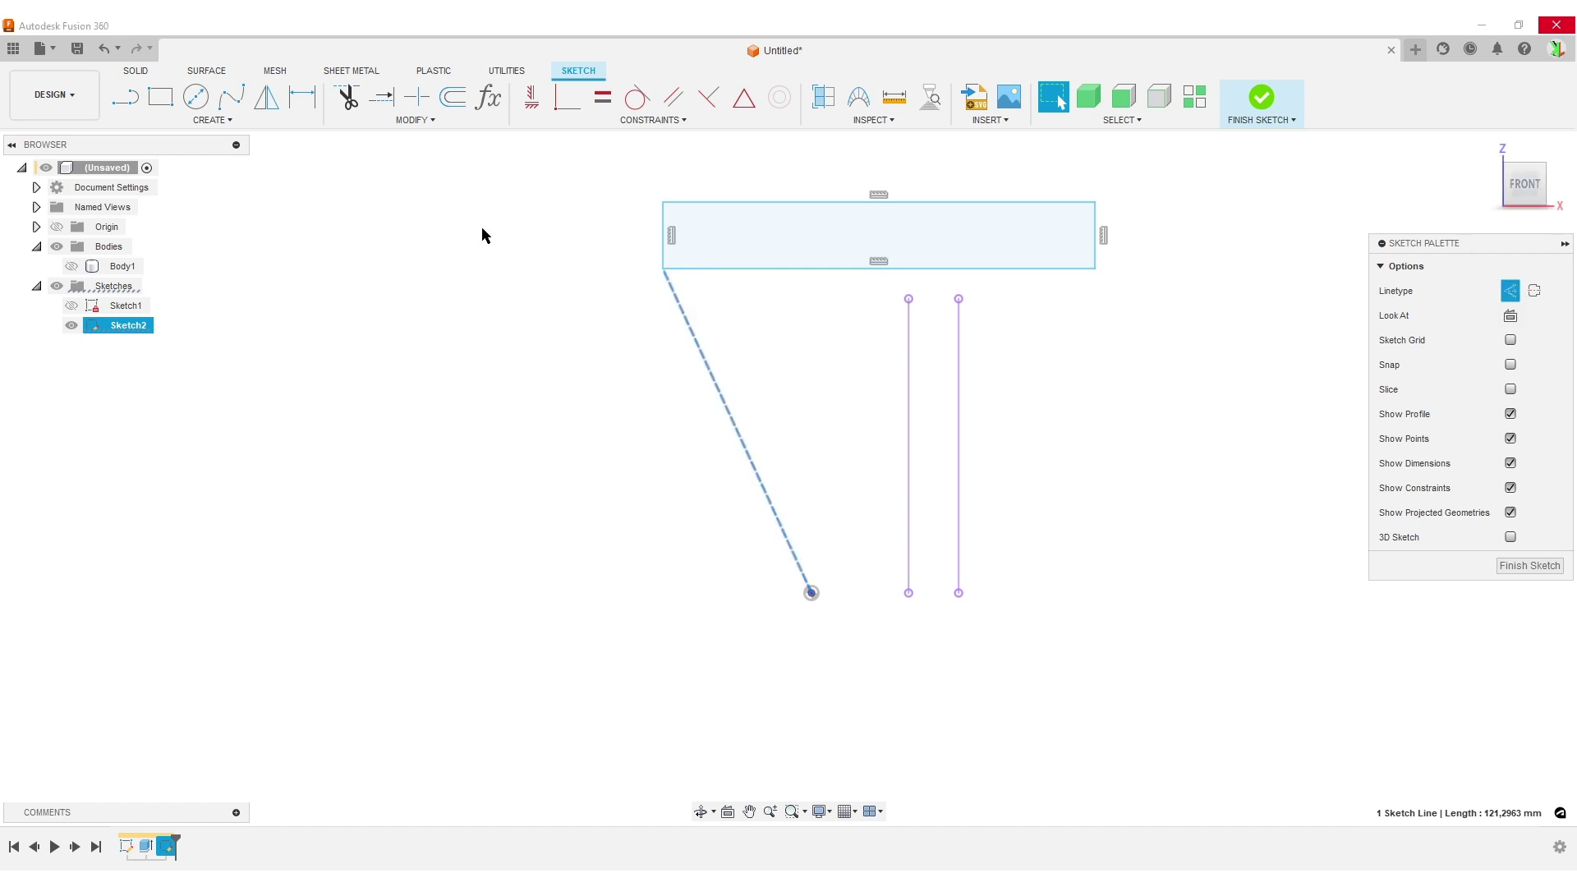
Constrain the construction line vertical, make the rectangle's corner coincident with it, and show Body1.
{"action": "left_click", "coordinate": [530, 100]}
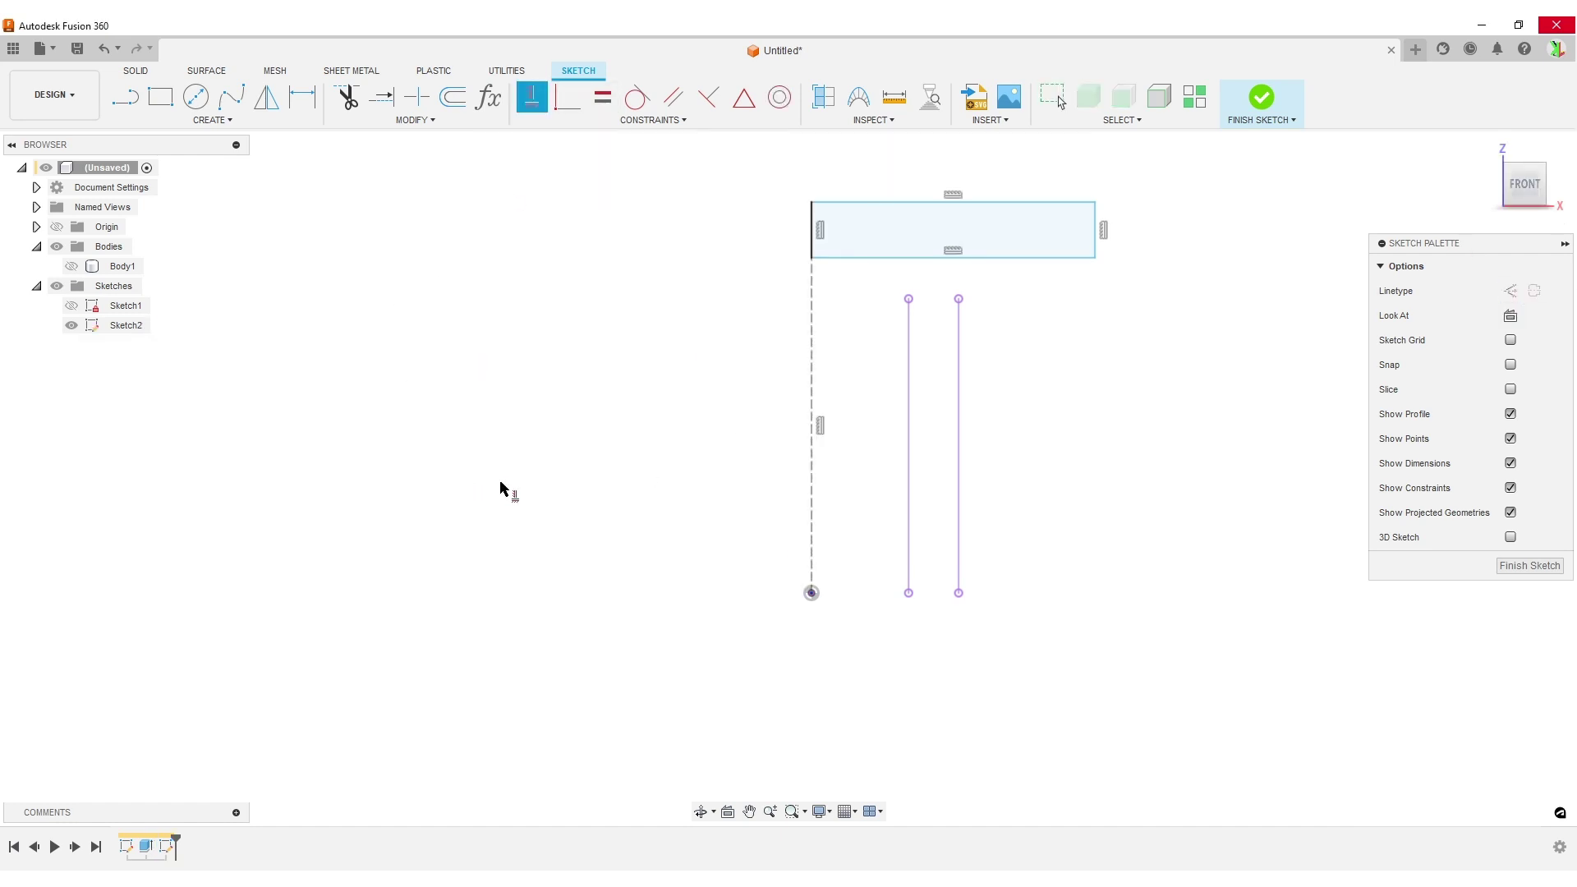
{"action": "left_click", "coordinate": [562, 107]}
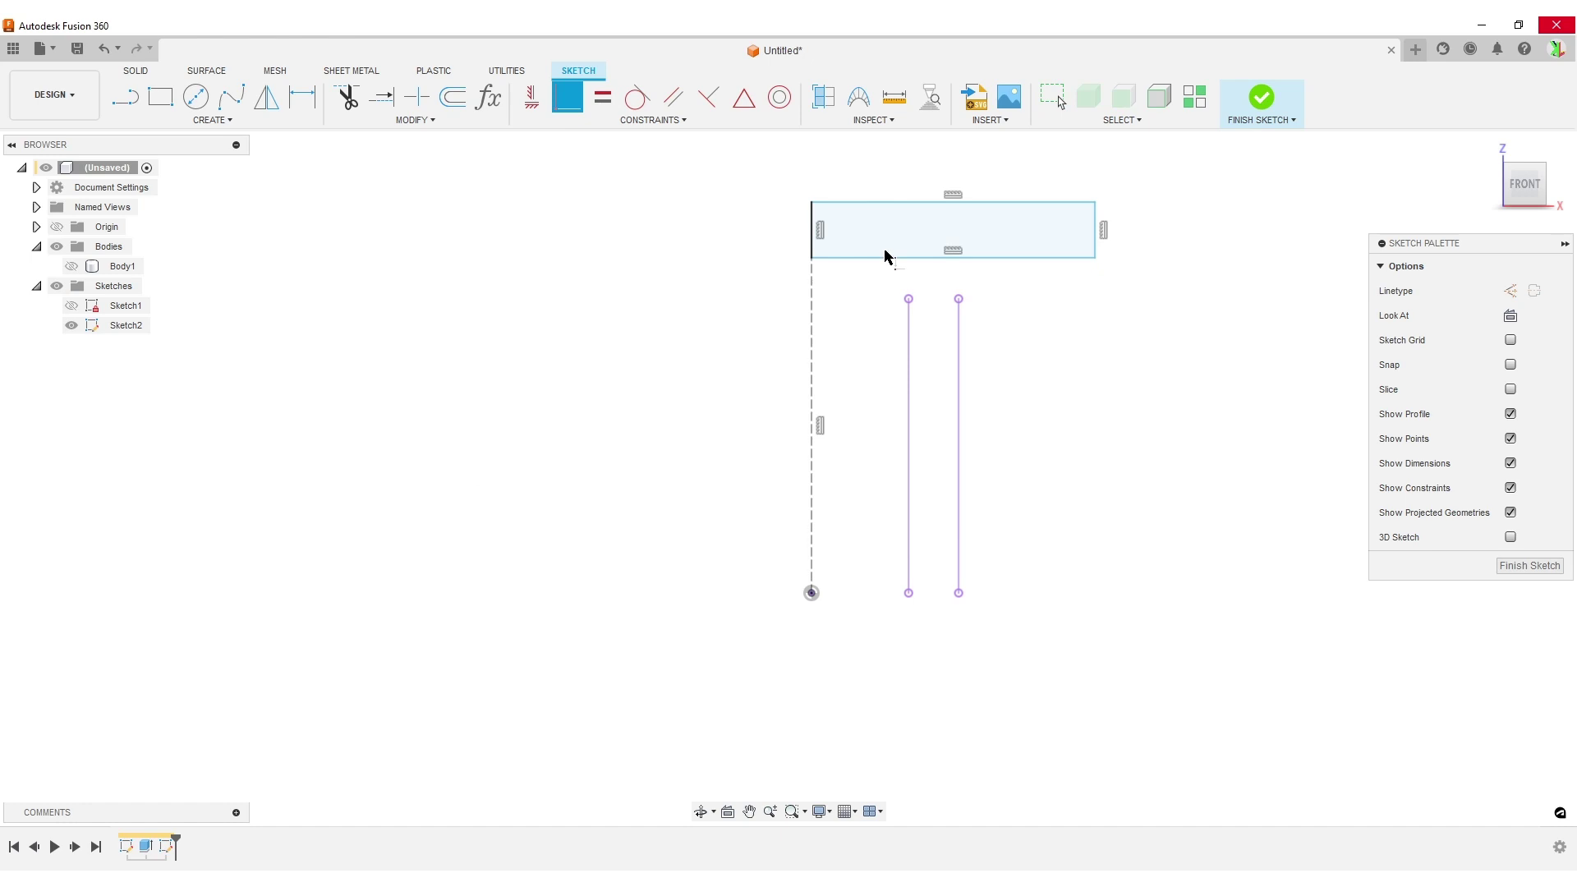
{"action": "left_click", "coordinate": [911, 202]}
{"action": "left_click", "coordinate": [909, 299]}
{"action": "mouse_move", "coordinate": [1096, 441]}
{"action": "middle_mouse_down"}
{"action": "mouse_move", "coordinate": [1092, 419]}
{"action": "mouse_move", "coordinate": [1072, 450]}
{"action": "middle_mouse_up"}
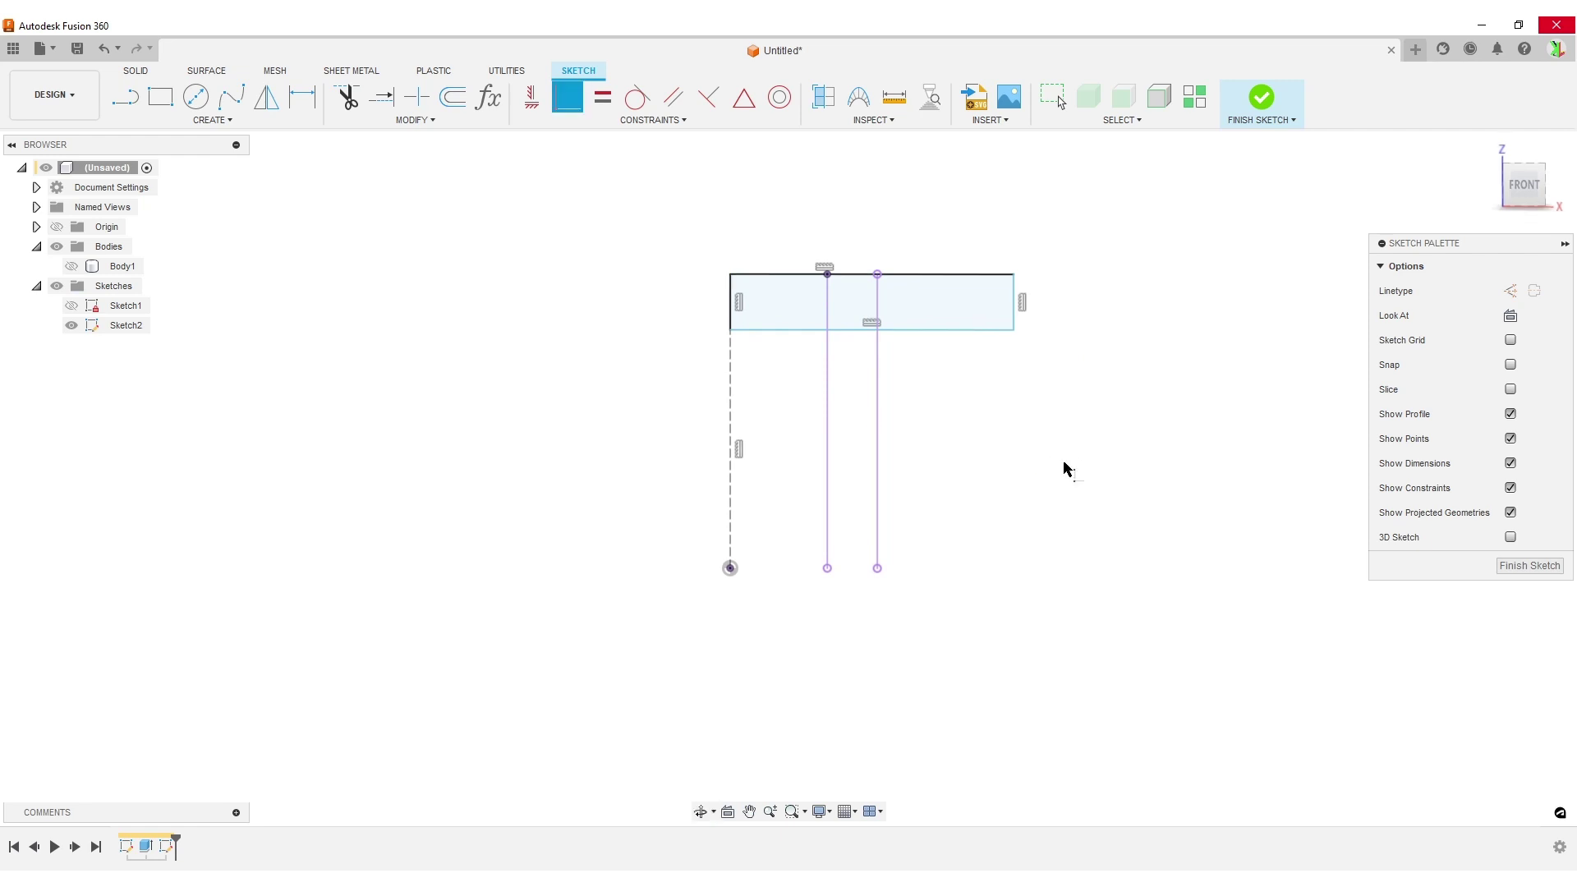
{"action": "left_click", "coordinate": [71, 266]}
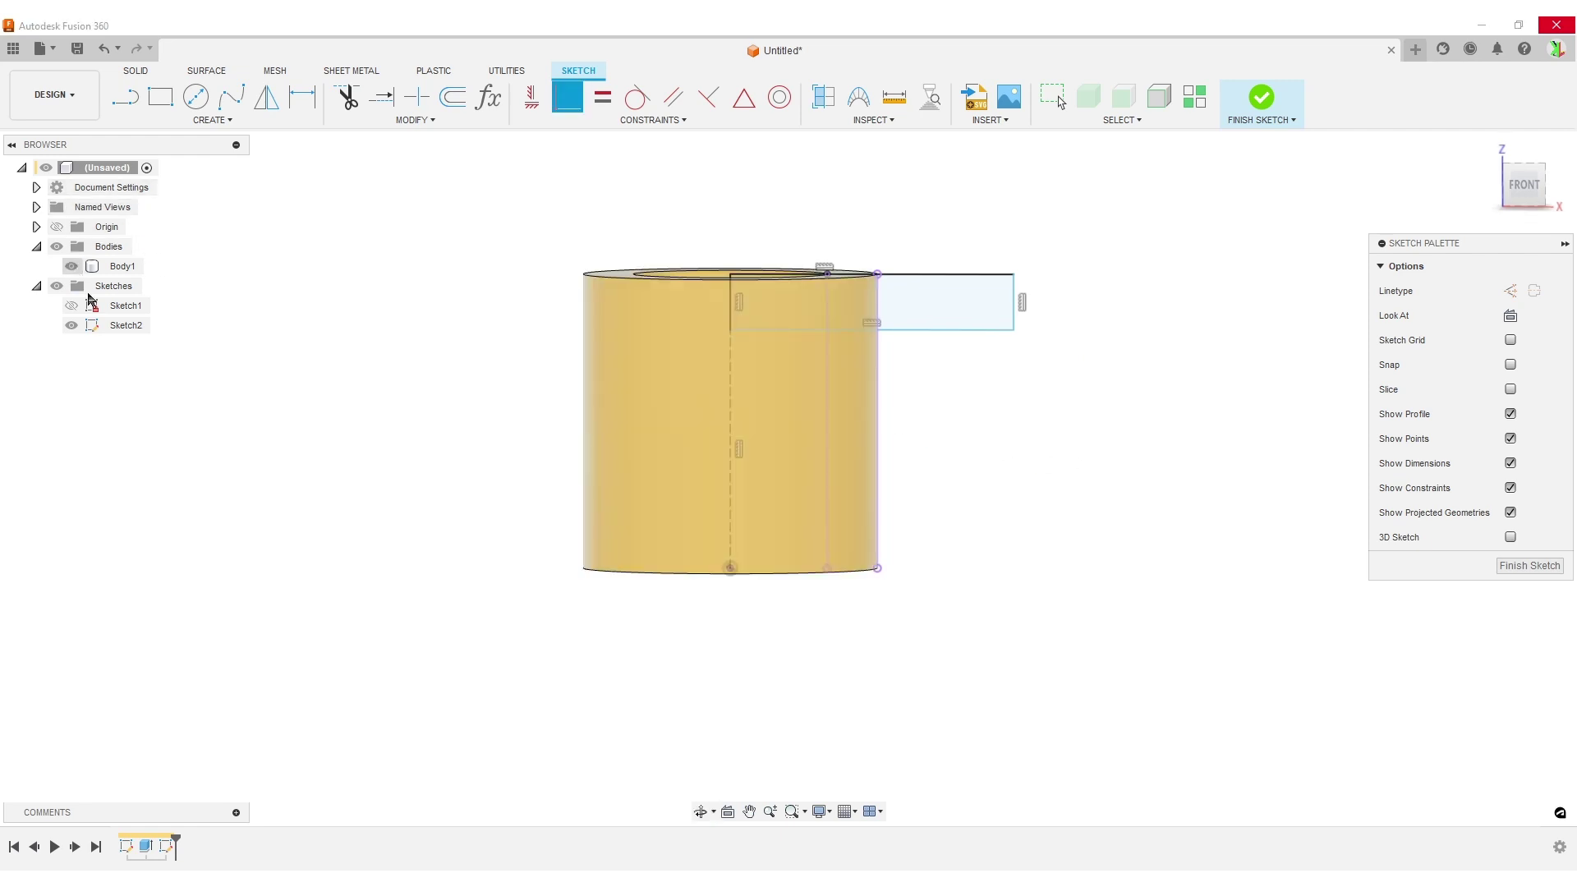
Dimension the rectangle's right edge 10 past the cylinder's outer wall.
{"action": "key", "text": "d"}
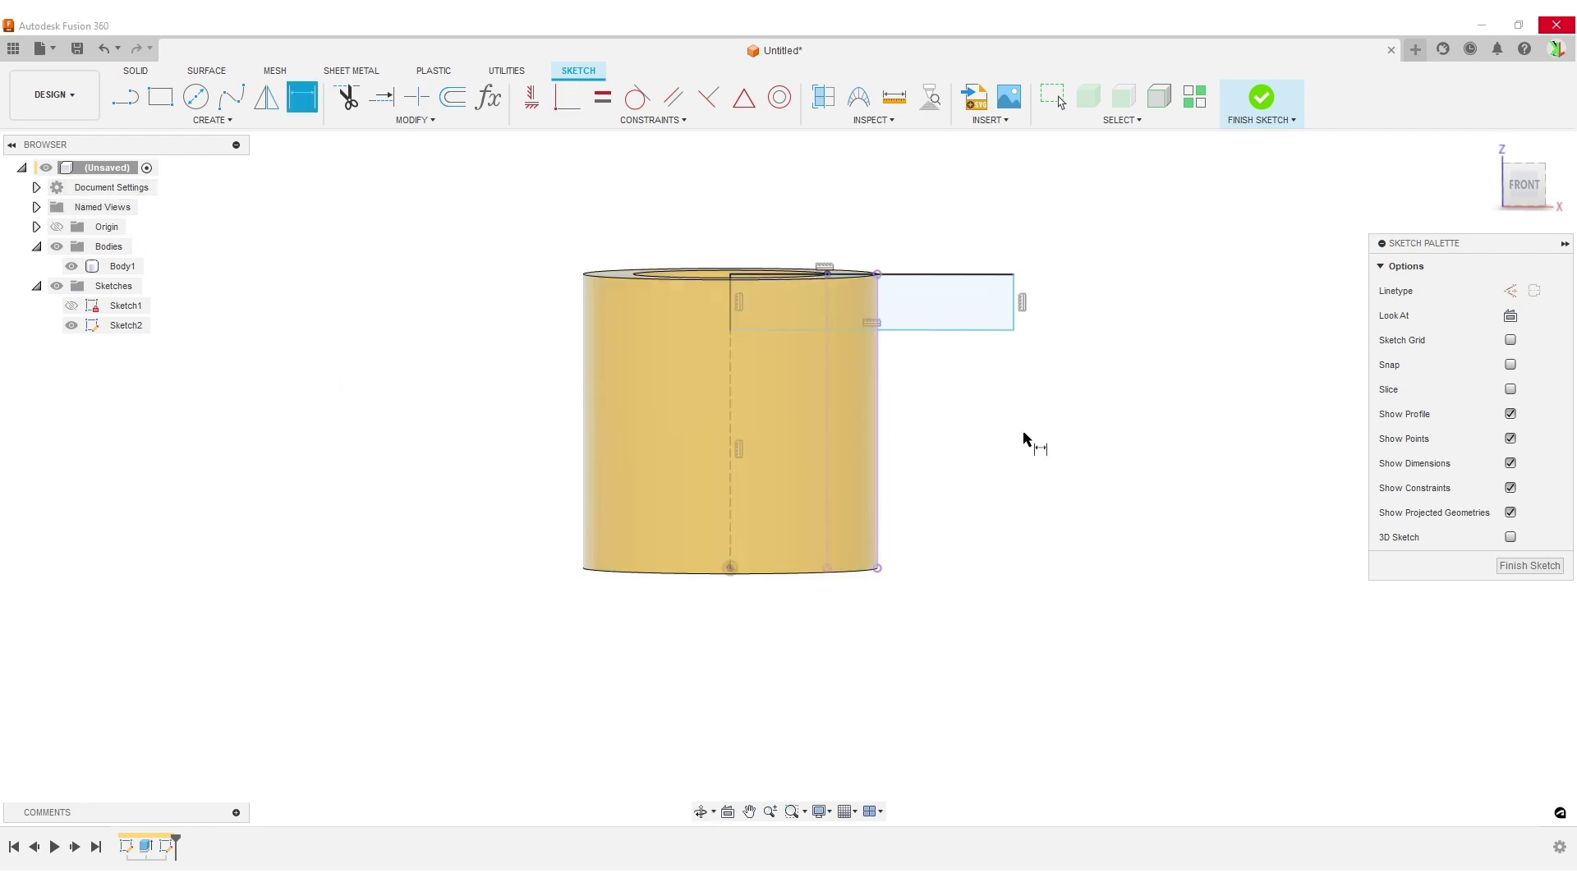
{"action": "left_click", "coordinate": [877, 298]}
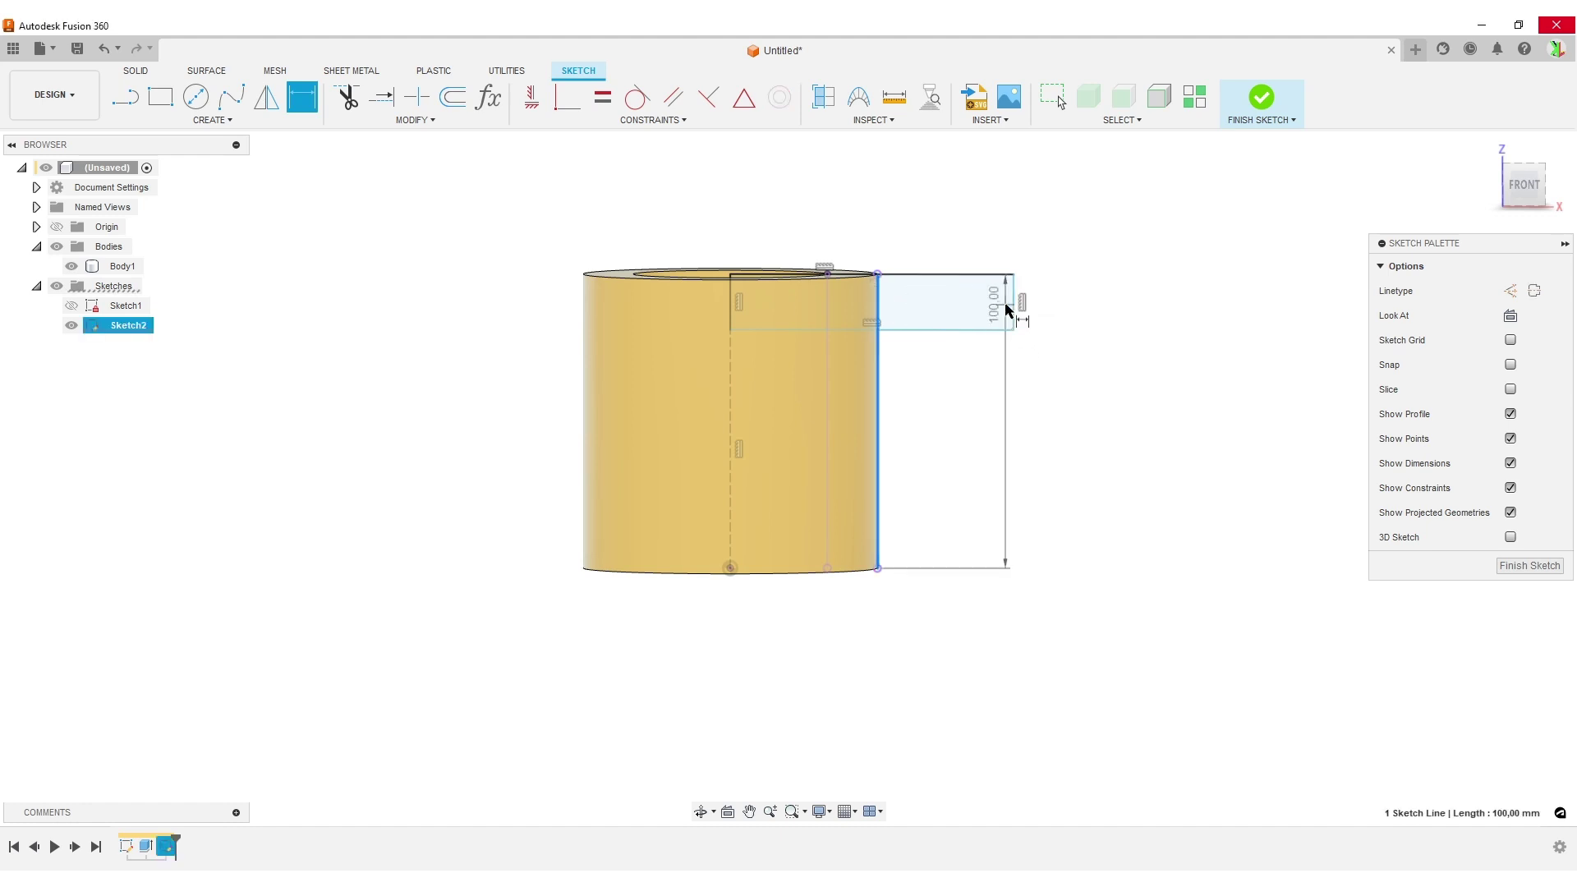
{"action": "left_click", "coordinate": [1015, 306]}
{"action": "left_click", "coordinate": [993, 230]}
{"action": "type", "text": "10"}
{"action": "key", "text": "Return"}
{"action": "middle_click_drag", "start_coordinate": [1066, 297], "coordinate": [1056, 361], "text": "shift"}
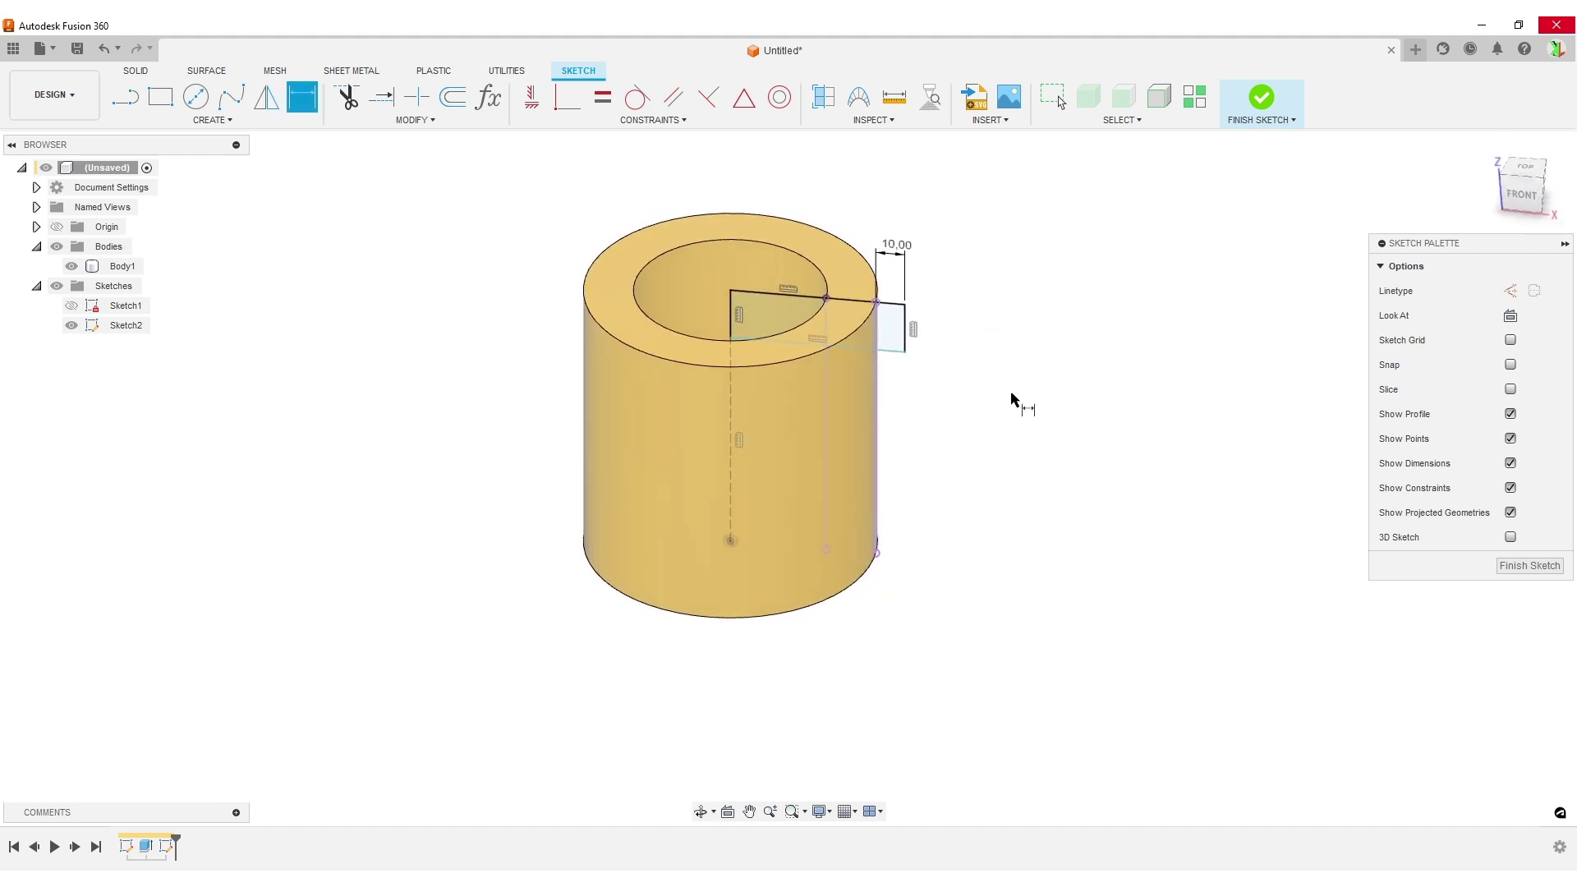
Hide Body1, give the rectangle a height of 15, then switch to the reference image.
{"action": "left_click", "coordinate": [71, 267]}
{"action": "mouse_move", "coordinate": [1136, 490]}
{"action": "middle_mouse_down", "text": "shift"}
{"action": "mouse_move", "coordinate": [1091, 377]}
{"action": "mouse_move", "coordinate": [1124, 423]}
{"action": "mouse_move", "coordinate": [1064, 434]}
{"action": "middle_mouse_up", "text": "shift"}
{"action": "key", "text": "d"}
{"action": "middle_click_drag", "start_coordinate": [984, 371], "coordinate": [1041, 426]}
{"action": "key", "text": "d"}
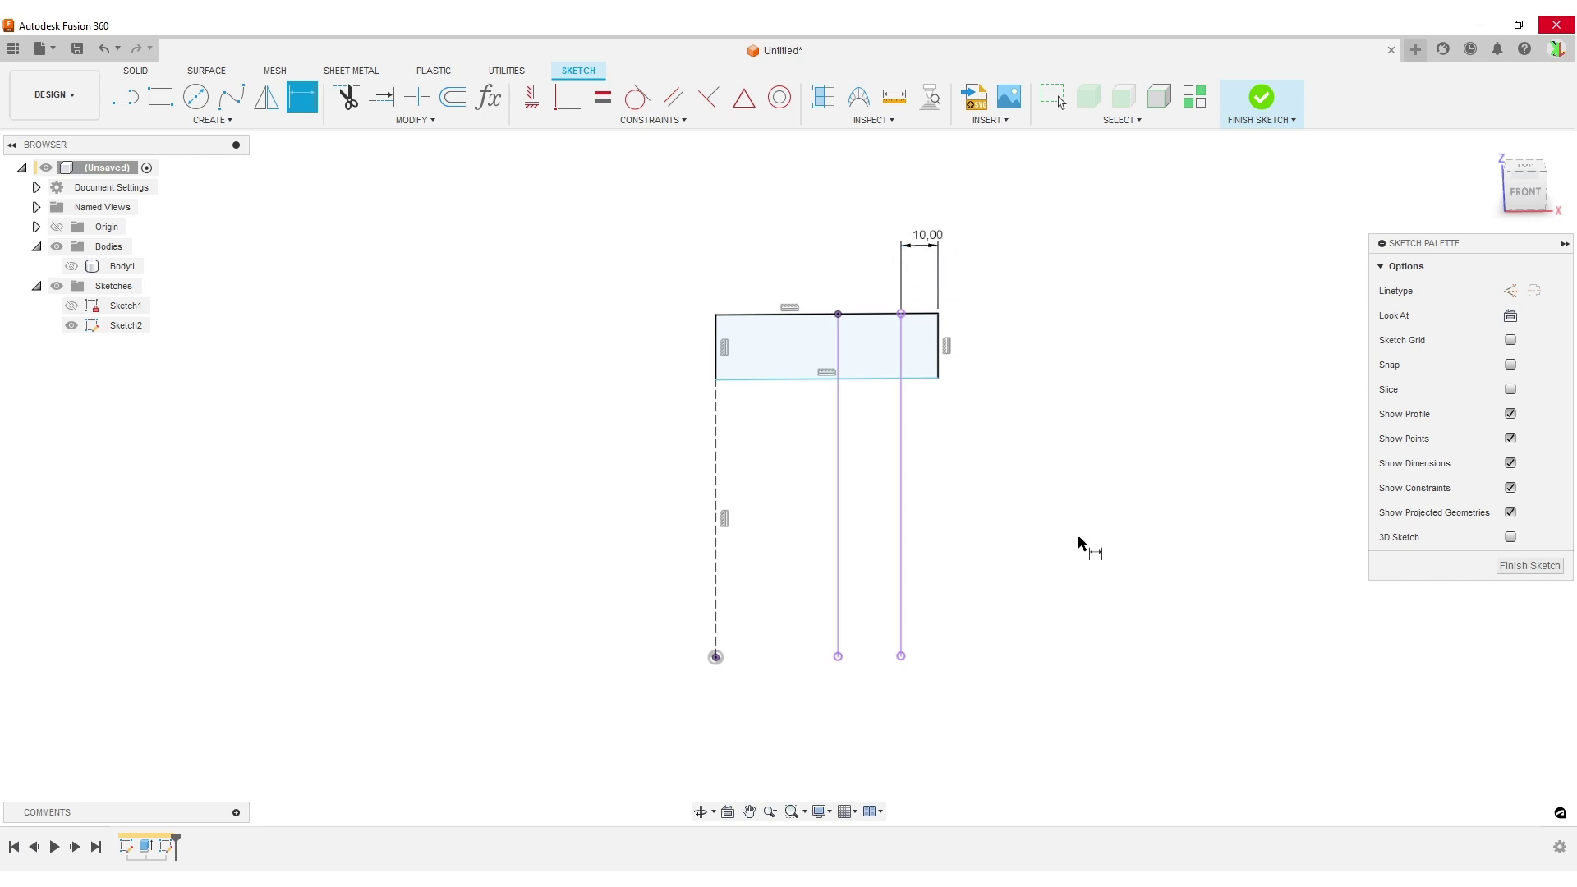
{"action": "scroll", "coordinate": [1047, 526], "scroll_direction": "up", "scroll_amount": 2}
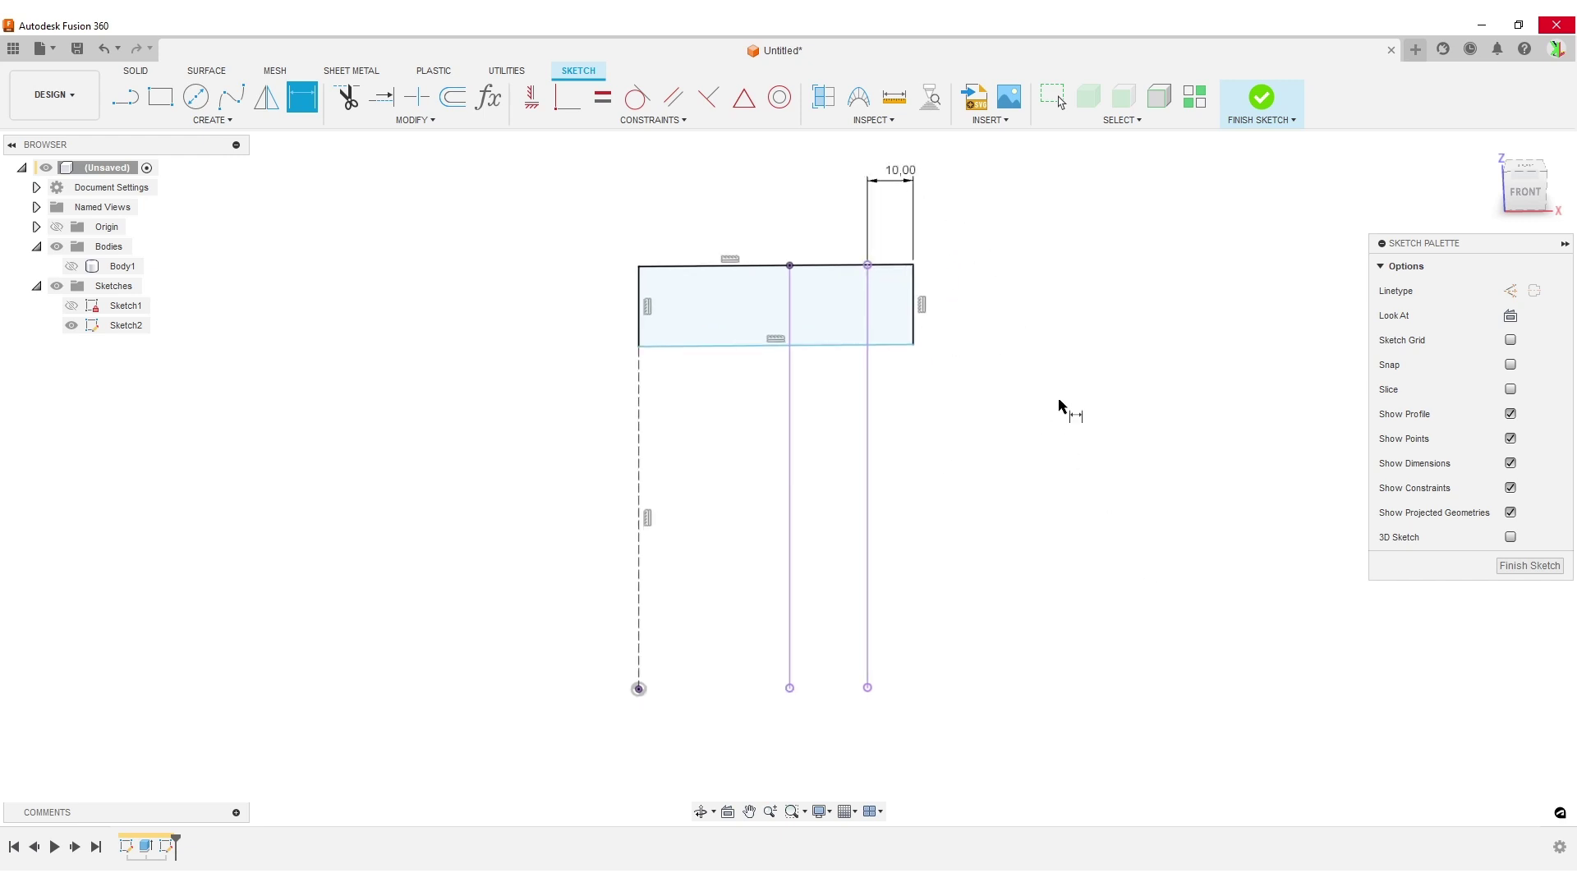
{"action": "left_click", "coordinate": [916, 302]}
{"action": "left_click", "coordinate": [1015, 291]}
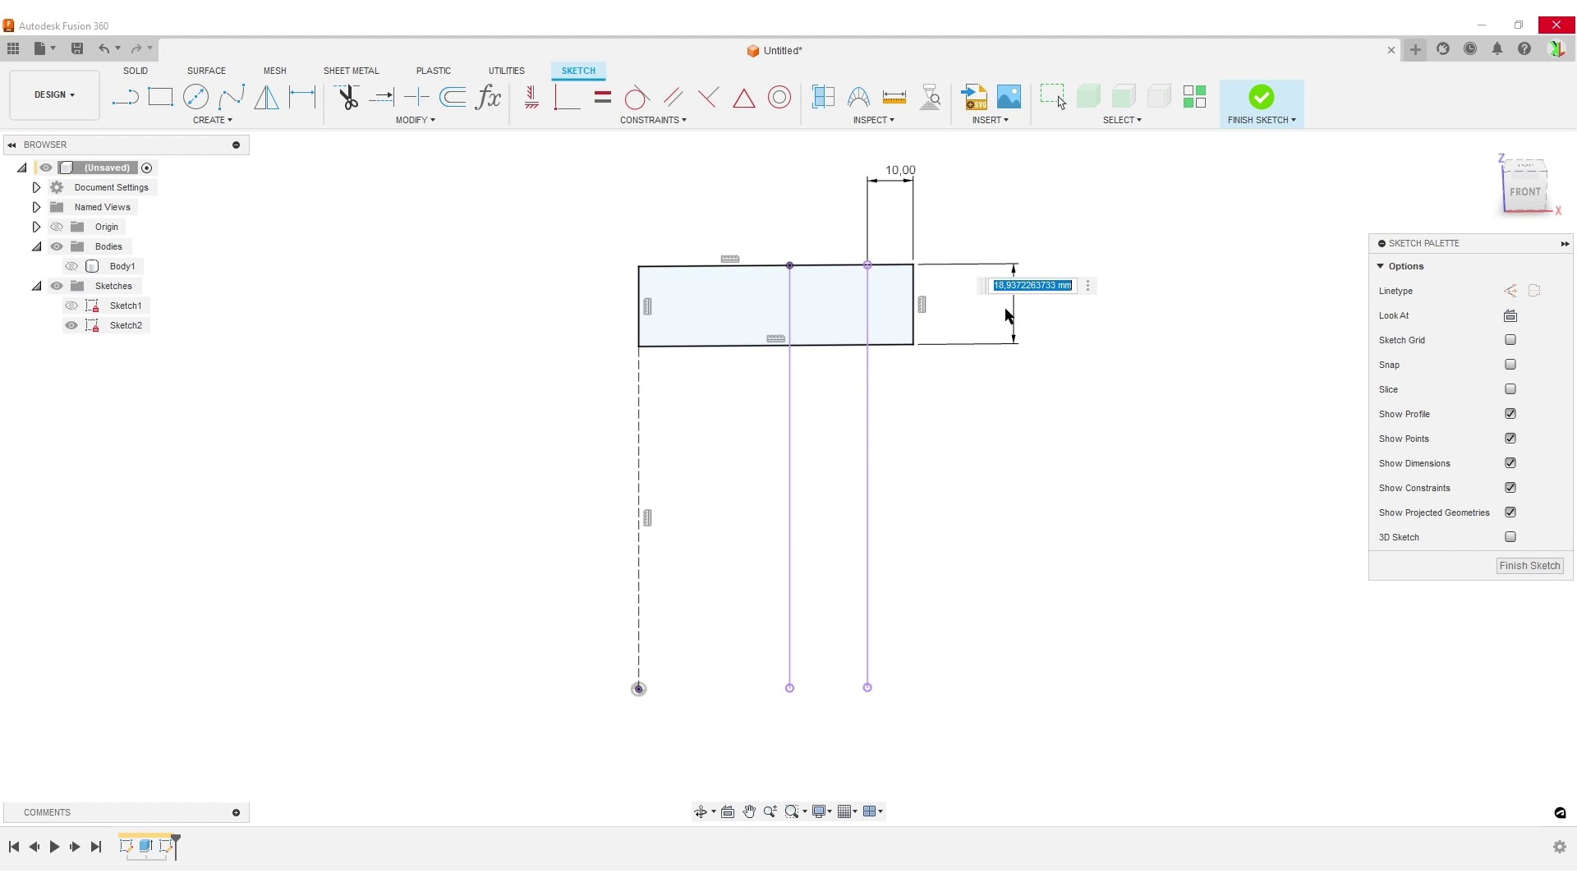
{"action": "type", "text": "15"}
{"action": "key", "text": "Return"}
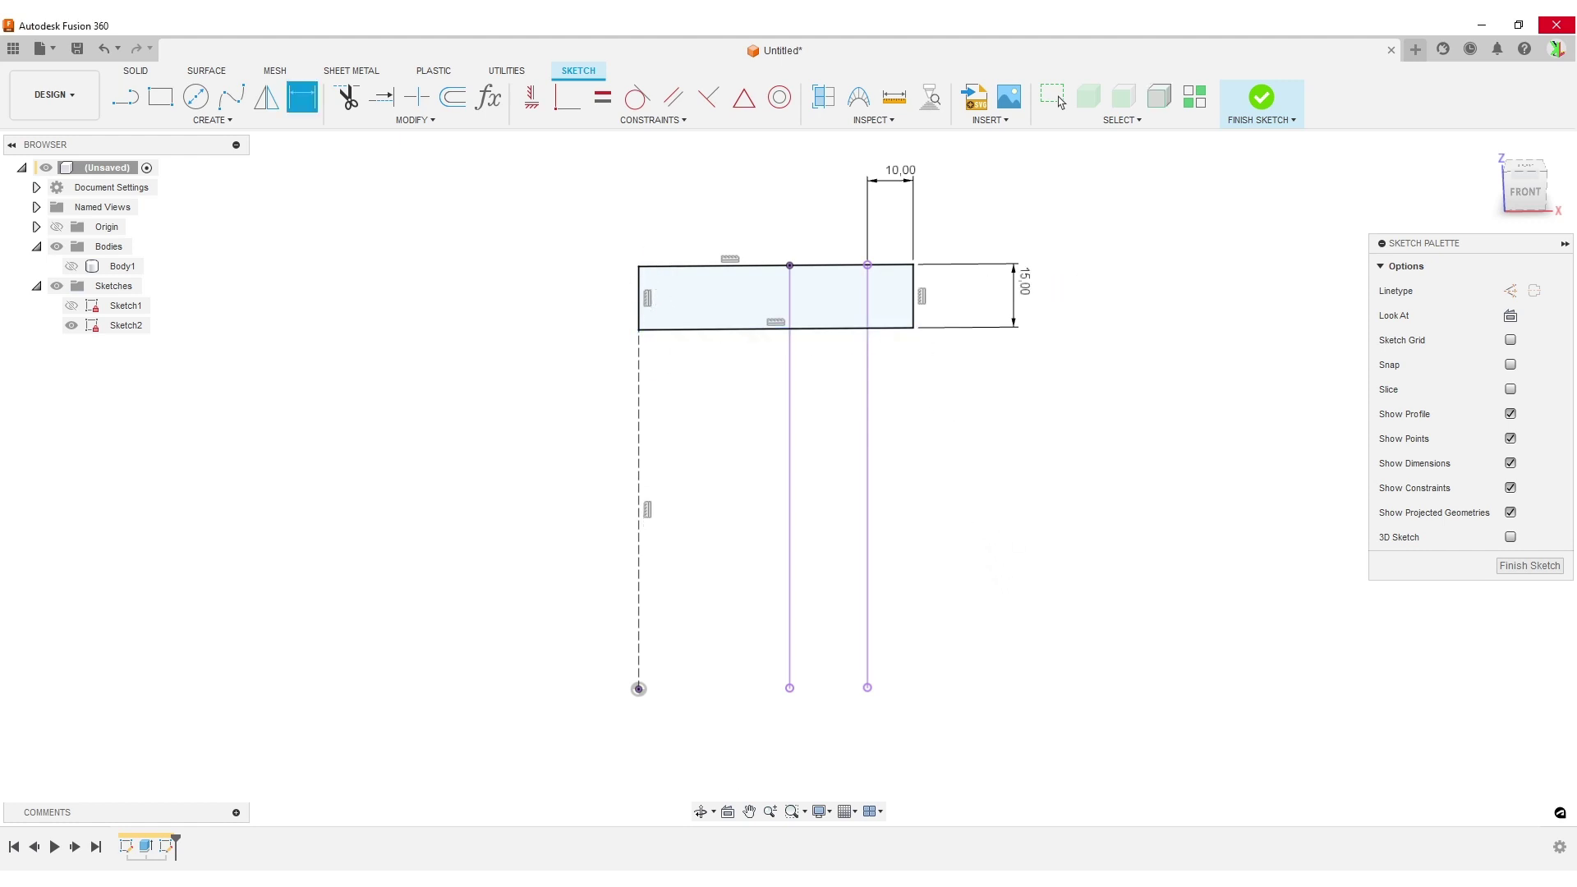
{"action": "key", "text": "alt+Tab"}
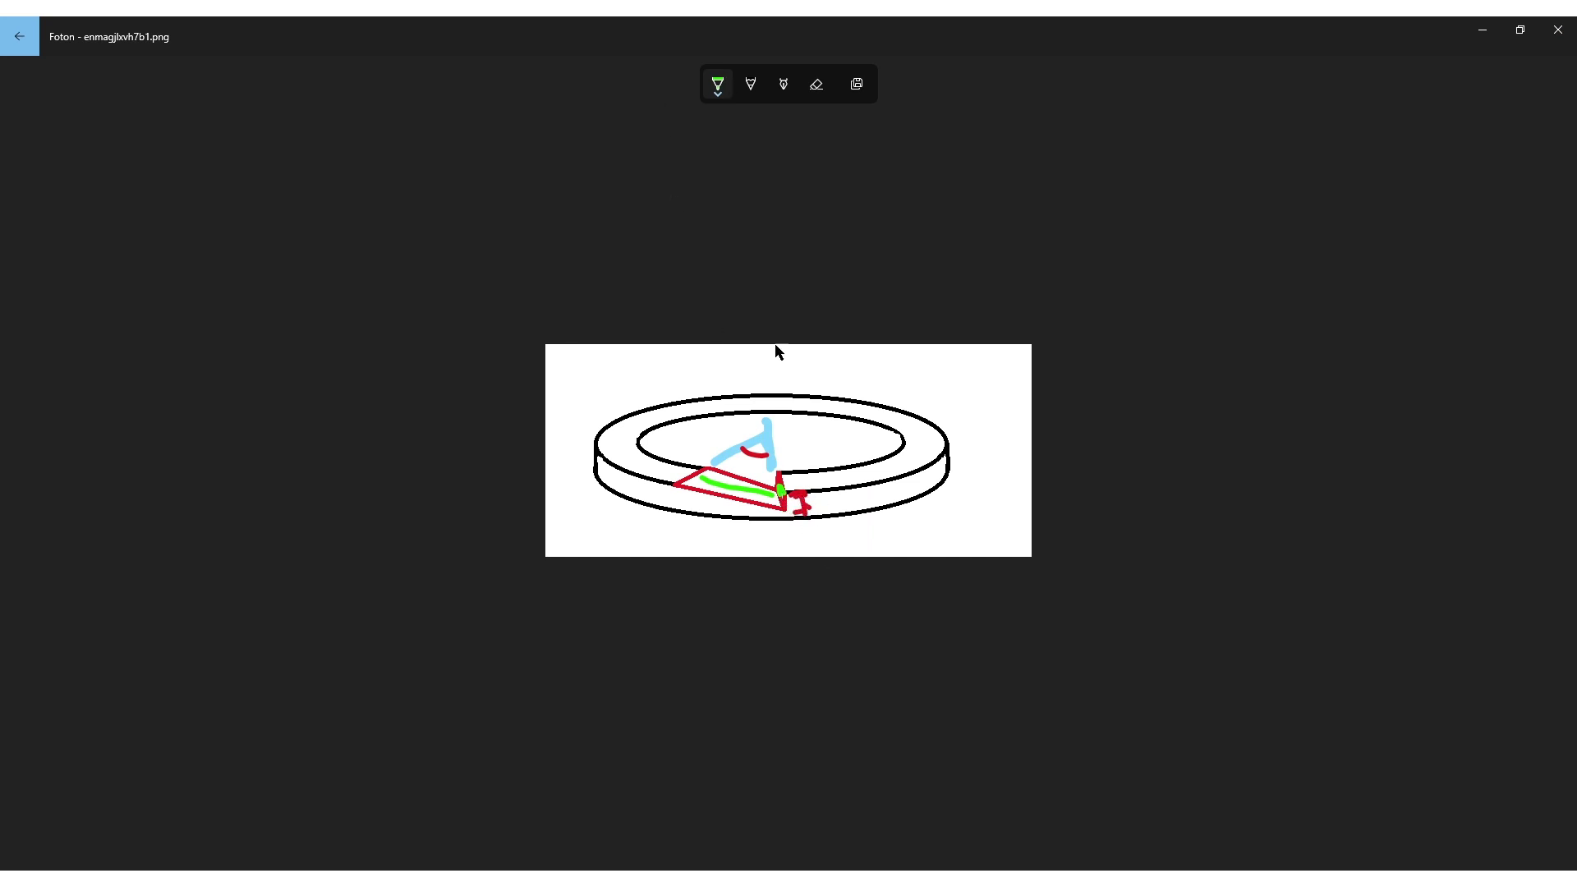
Circle the red height mark at the notch's lower corner in green.
{"action": "mouse_move", "coordinate": [817, 495]}
{"action": "left_mouse_down"}
{"action": "mouse_move", "coordinate": [798, 533]}
{"action": "mouse_move", "coordinate": [817, 492]}
{"action": "mouse_move", "coordinate": [798, 530]}
{"action": "mouse_move", "coordinate": [787, 484]}
{"action": "left_mouse_up"}
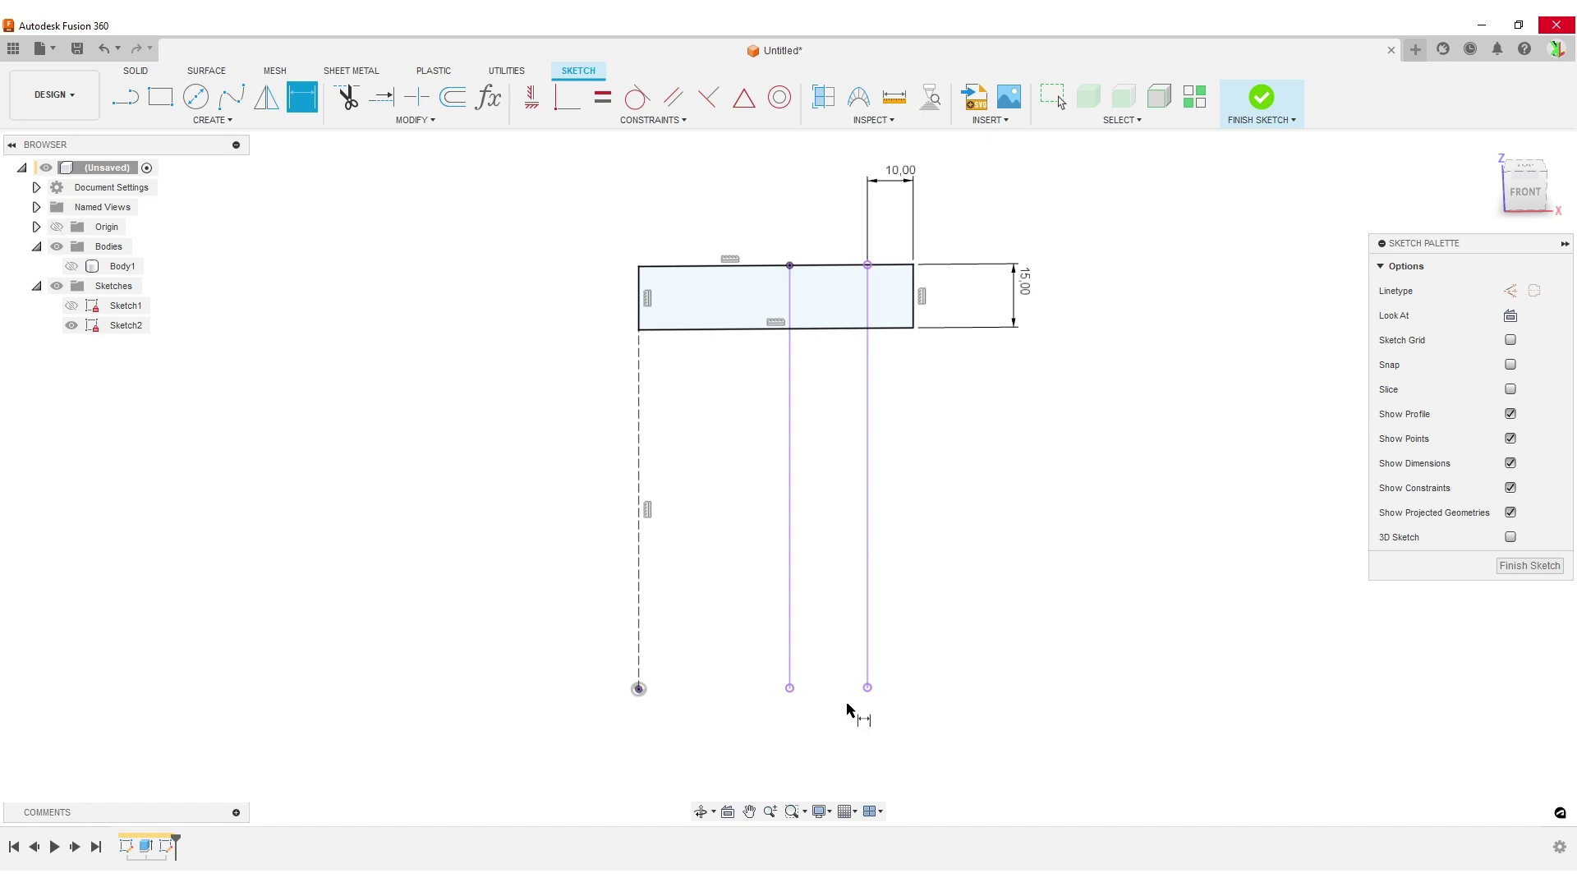
Finish the sketch, patch the three rectangle profiles into surface Body2, and start Sweep.
{"action": "left_click", "coordinate": [1529, 565]}
{"action": "mouse_move", "coordinate": [1067, 444]}
{"action": "middle_mouse_down", "text": "shift"}
{"action": "mouse_move", "coordinate": [926, 394]}
{"action": "mouse_move", "coordinate": [982, 436]}
{"action": "mouse_move", "coordinate": [919, 439]}
{"action": "middle_mouse_up", "text": "shift"}
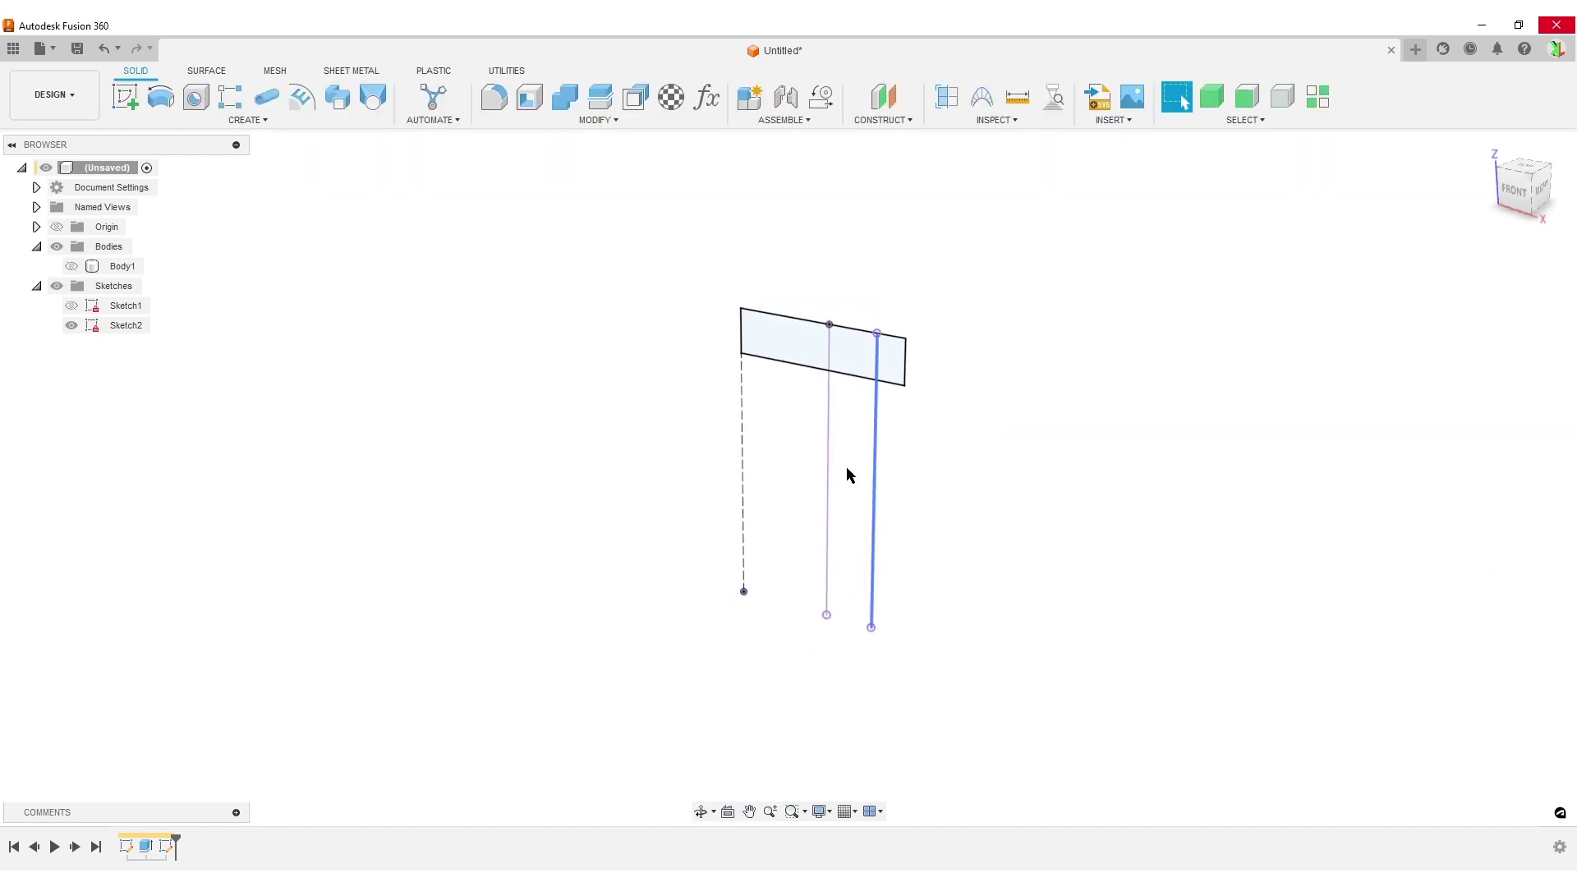
{"action": "left_click", "coordinate": [205, 71]}
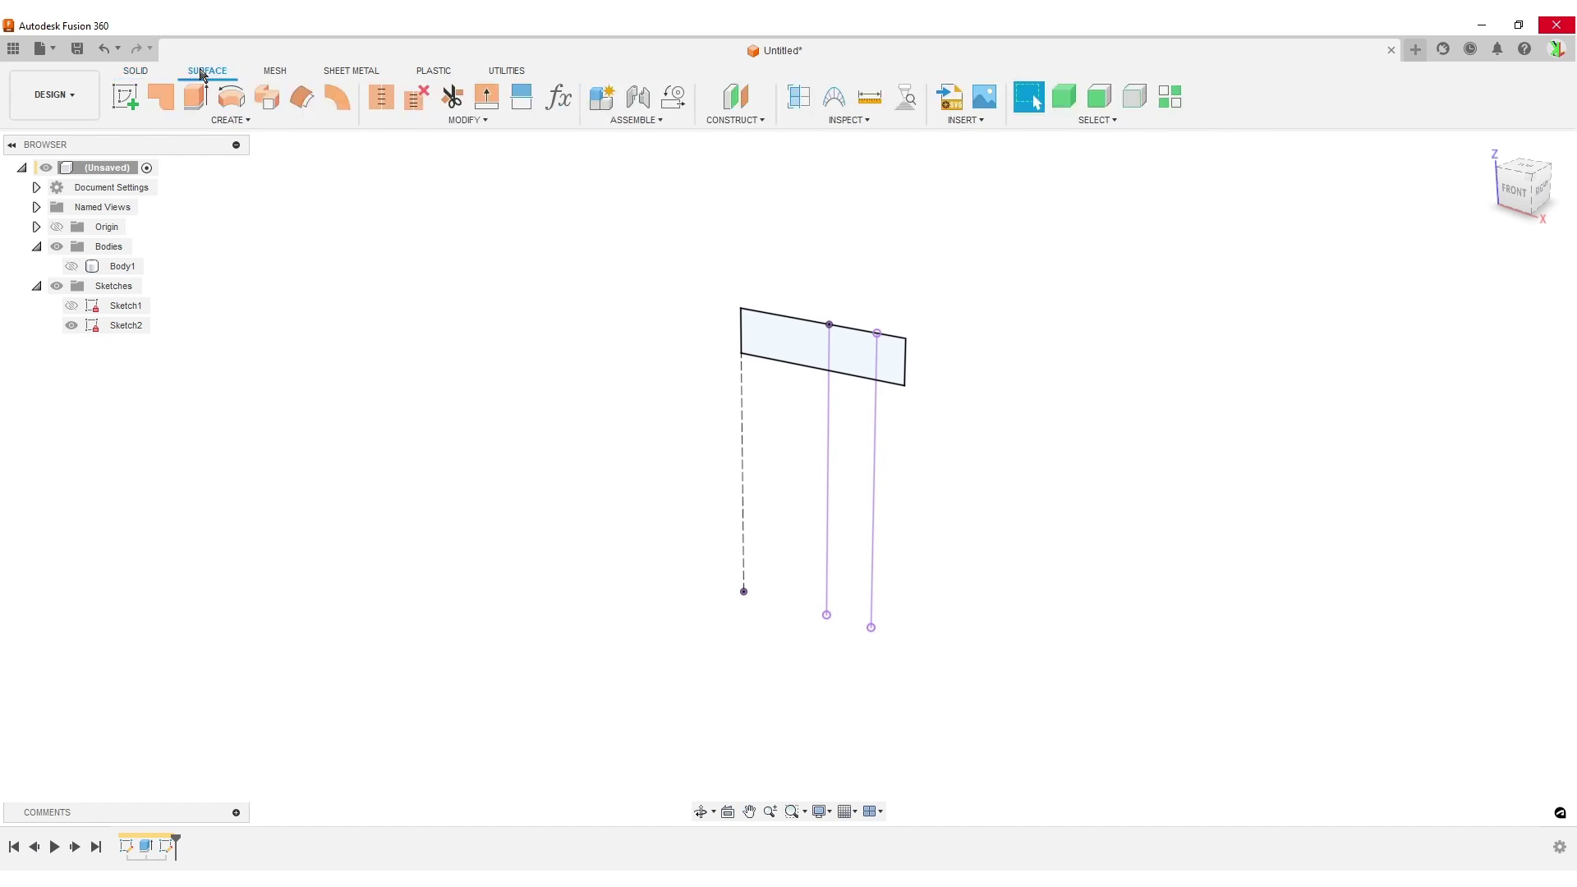
{"action": "left_click", "coordinate": [162, 99]}
{"action": "left_click", "coordinate": [791, 348]}
{"action": "left_click", "coordinate": [864, 359]}
{"action": "left_click", "coordinate": [891, 359]}
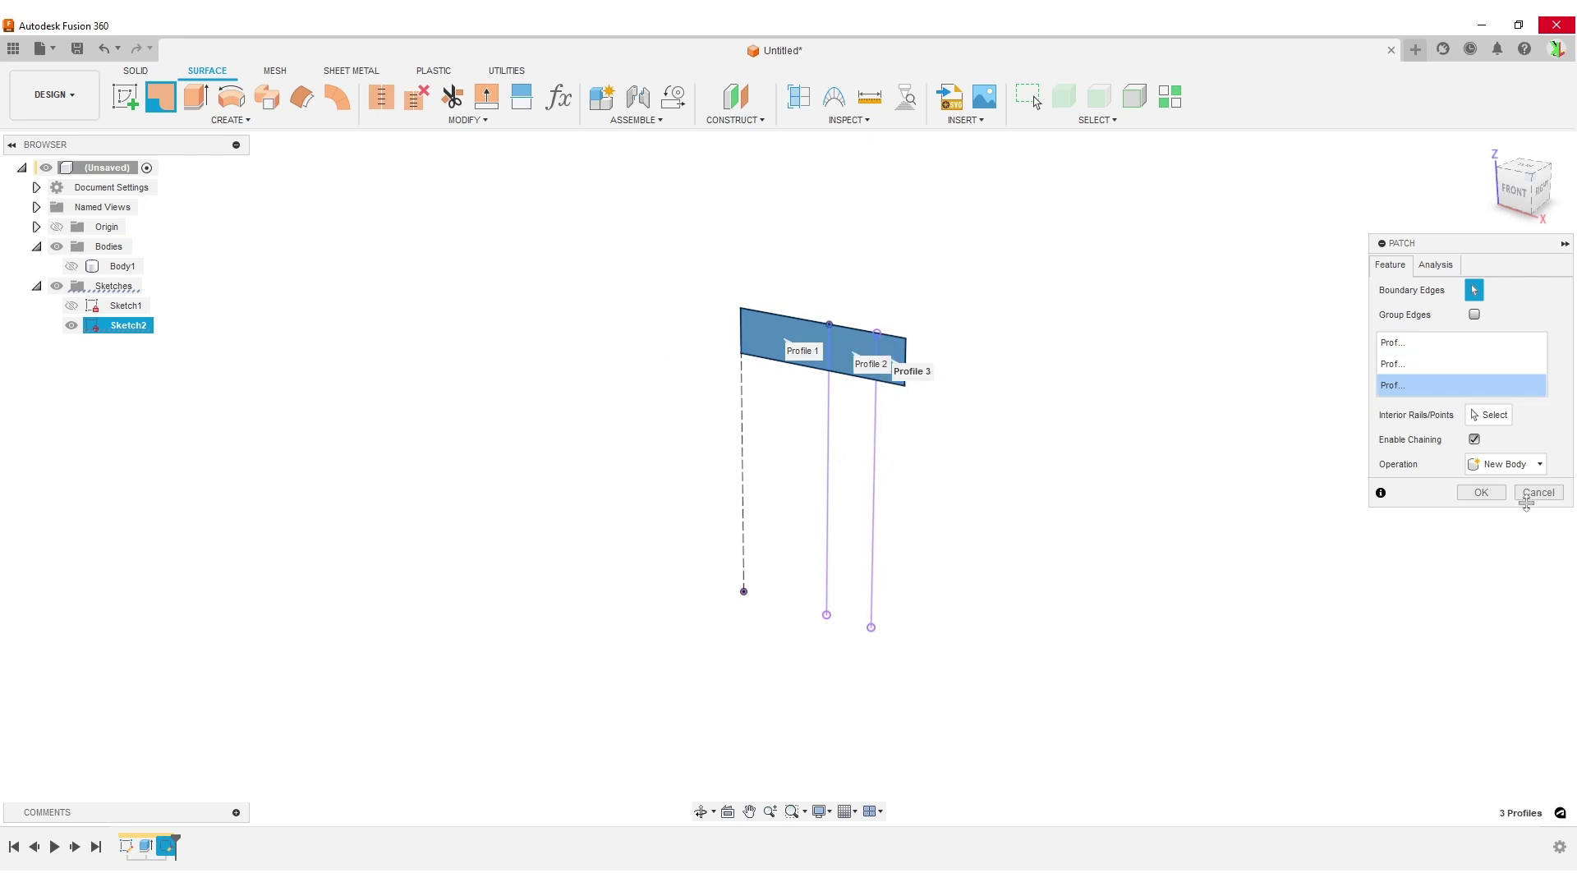
{"action": "left_click", "coordinate": [1480, 492]}
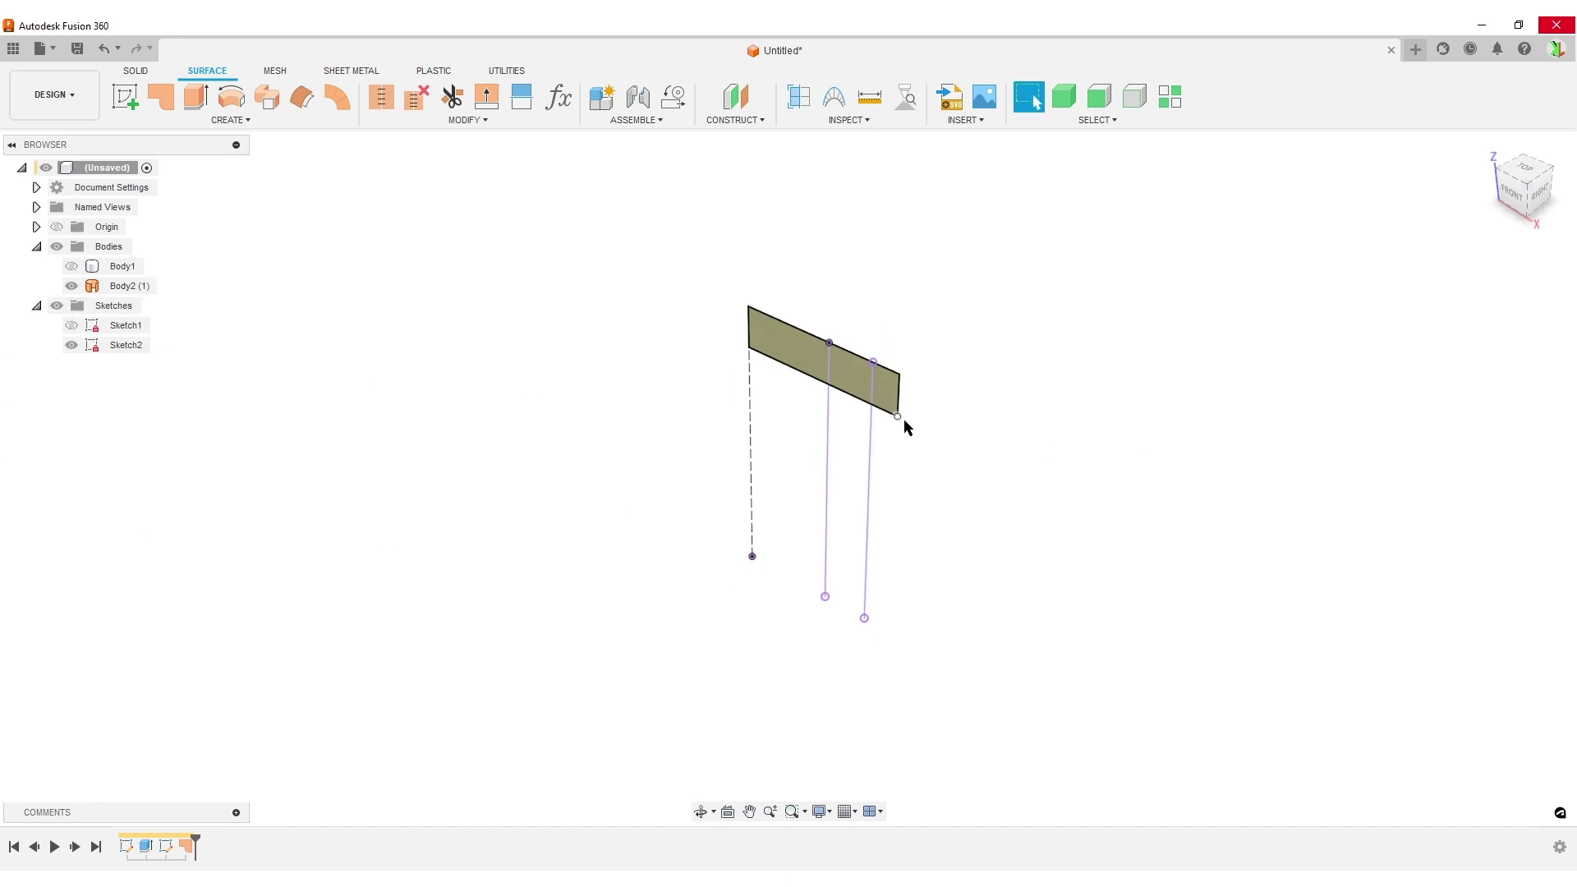
{"action": "left_click", "coordinate": [266, 97]}
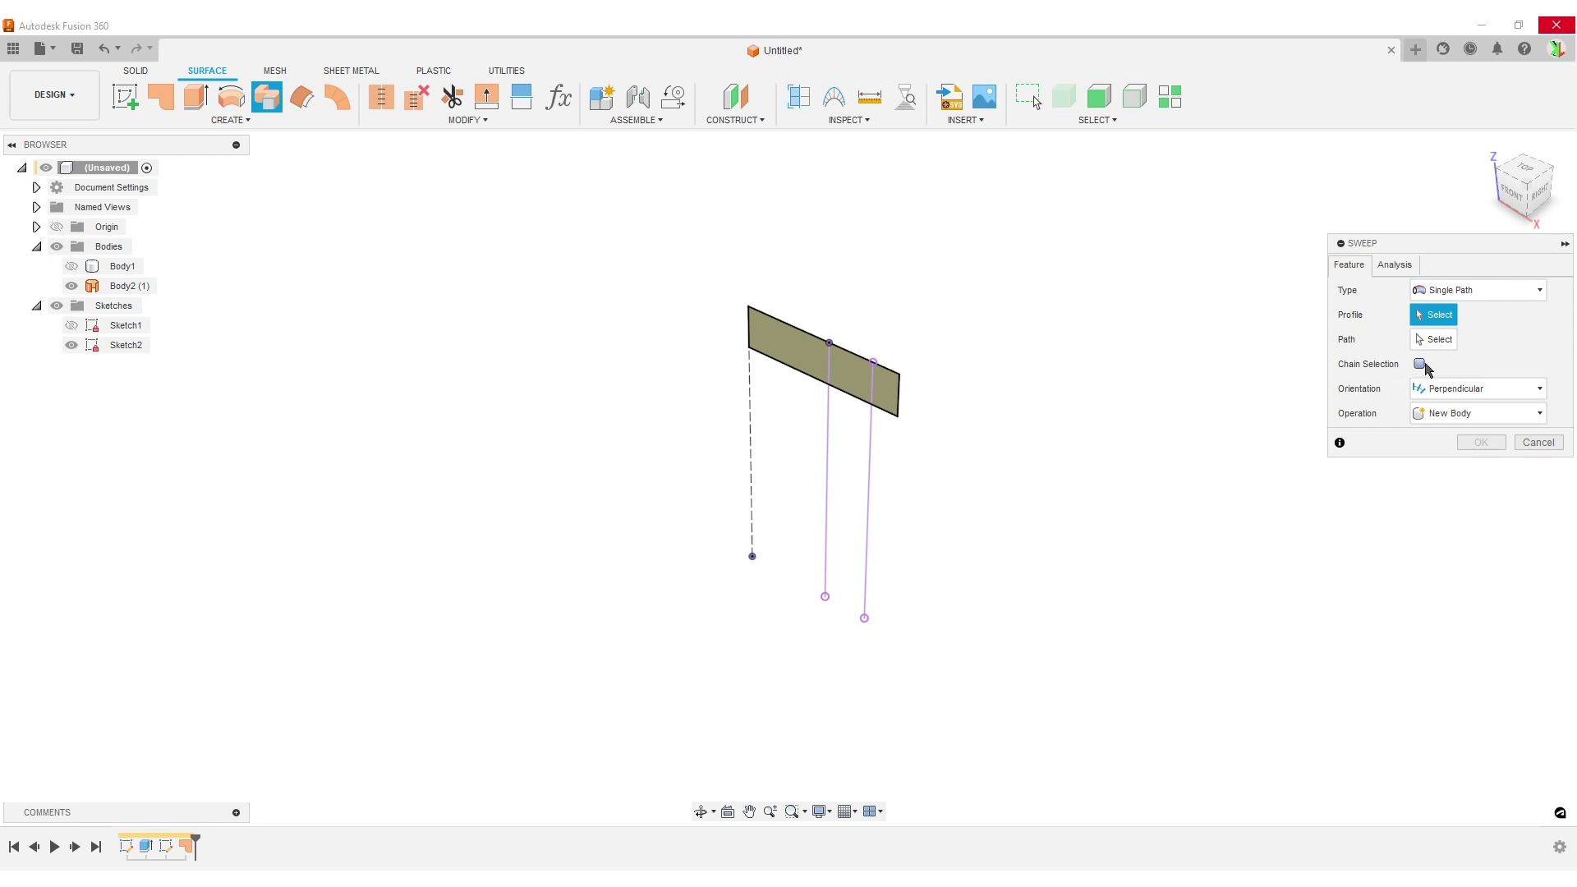
Pick the patch edge as the sweep profile and the vertical construction line as the path.
{"action": "left_click", "coordinate": [770, 360]}
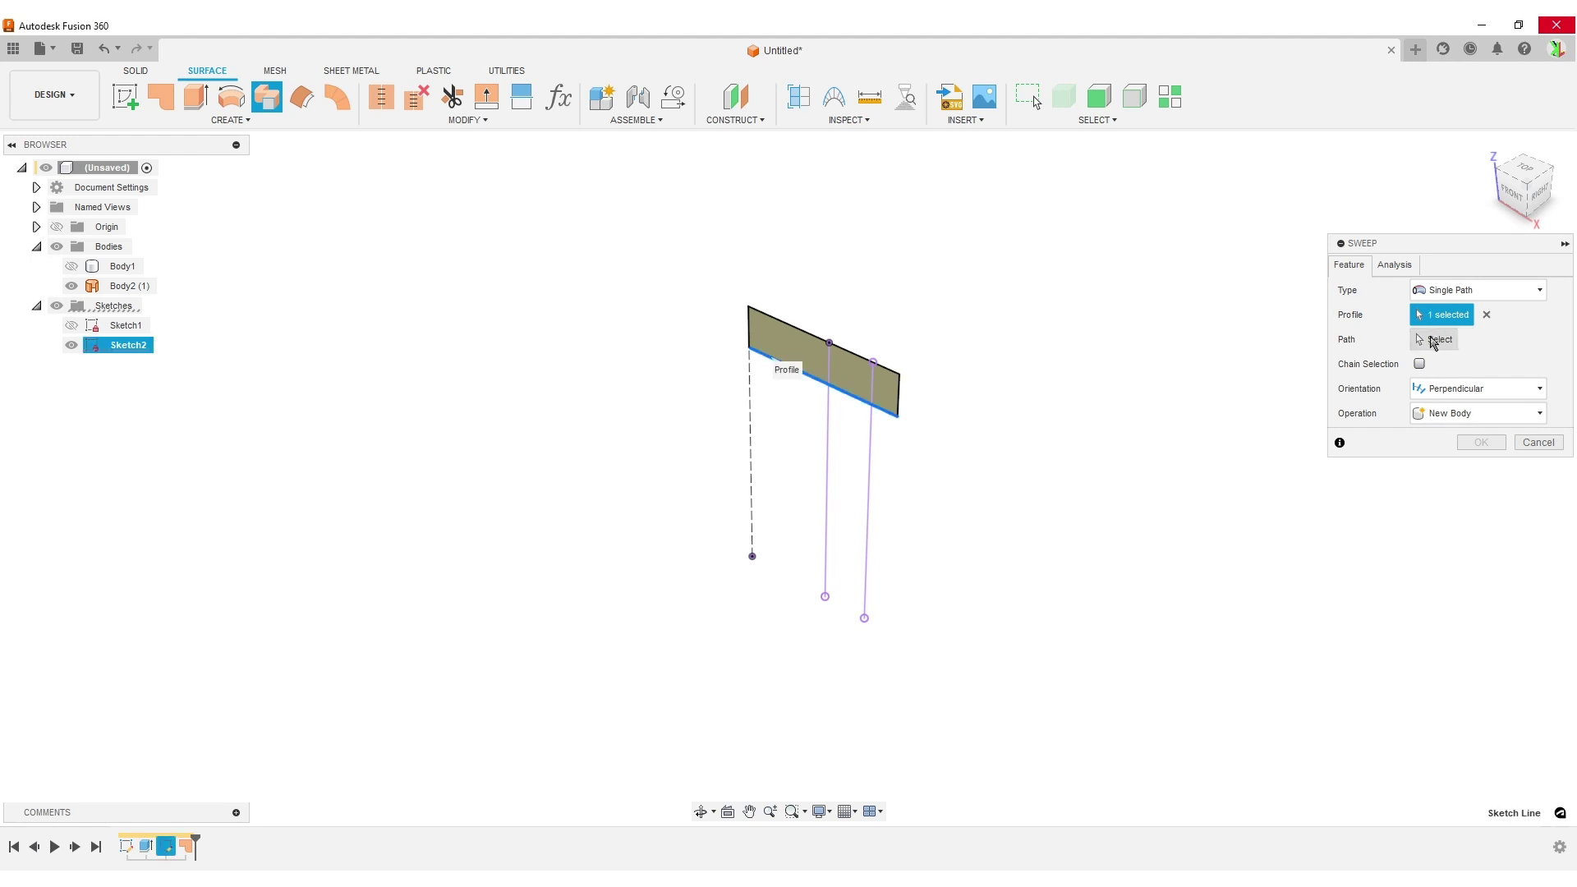
{"action": "left_click", "coordinate": [1433, 340]}
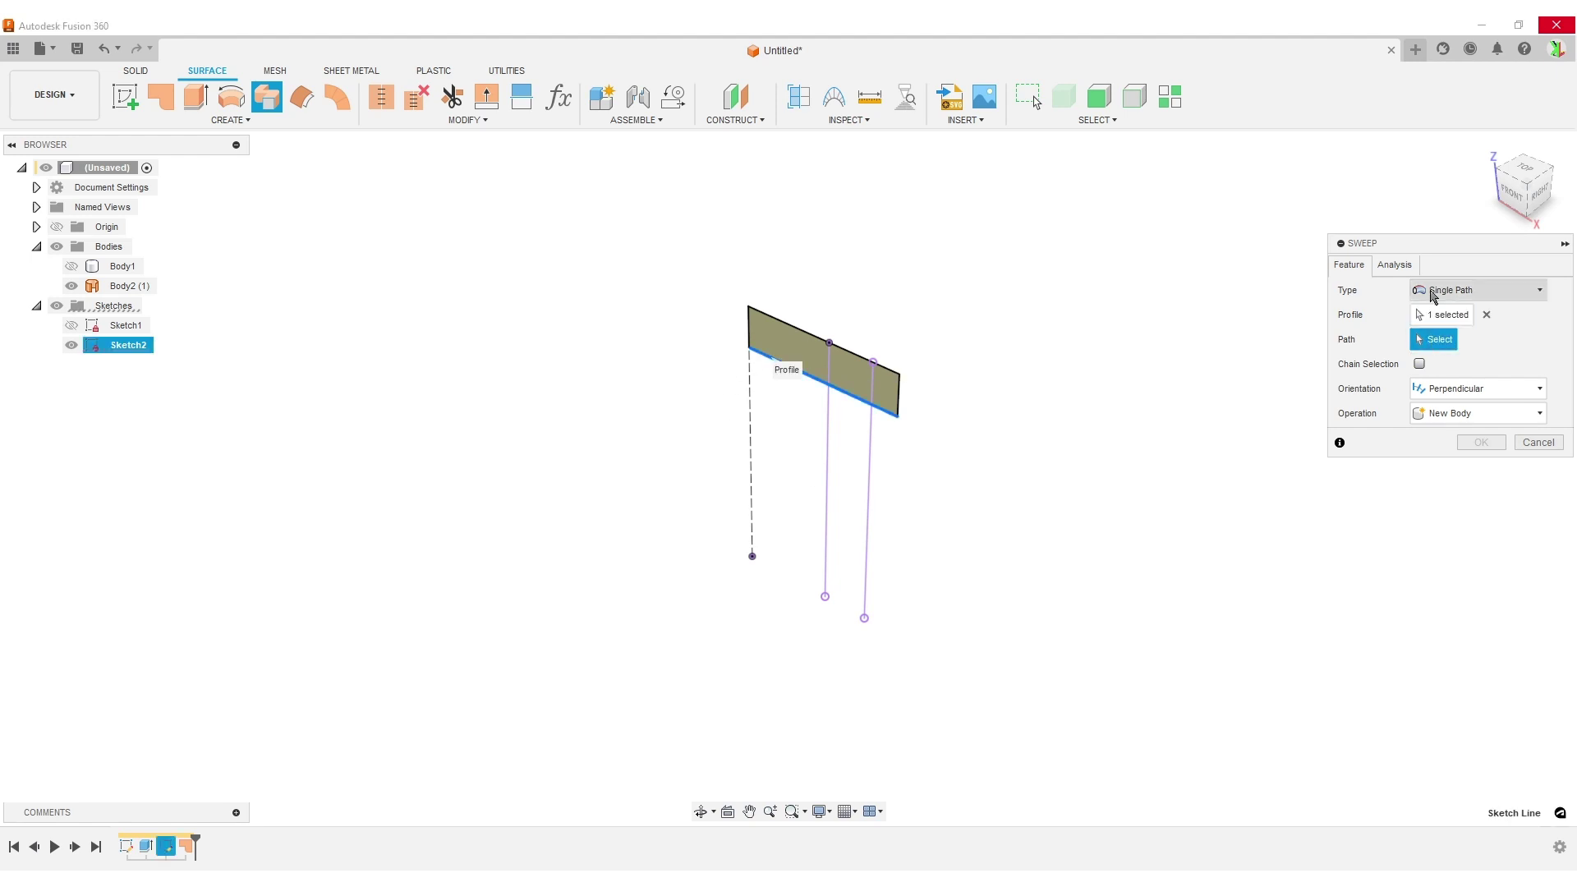
{"action": "left_click", "coordinate": [752, 333]}
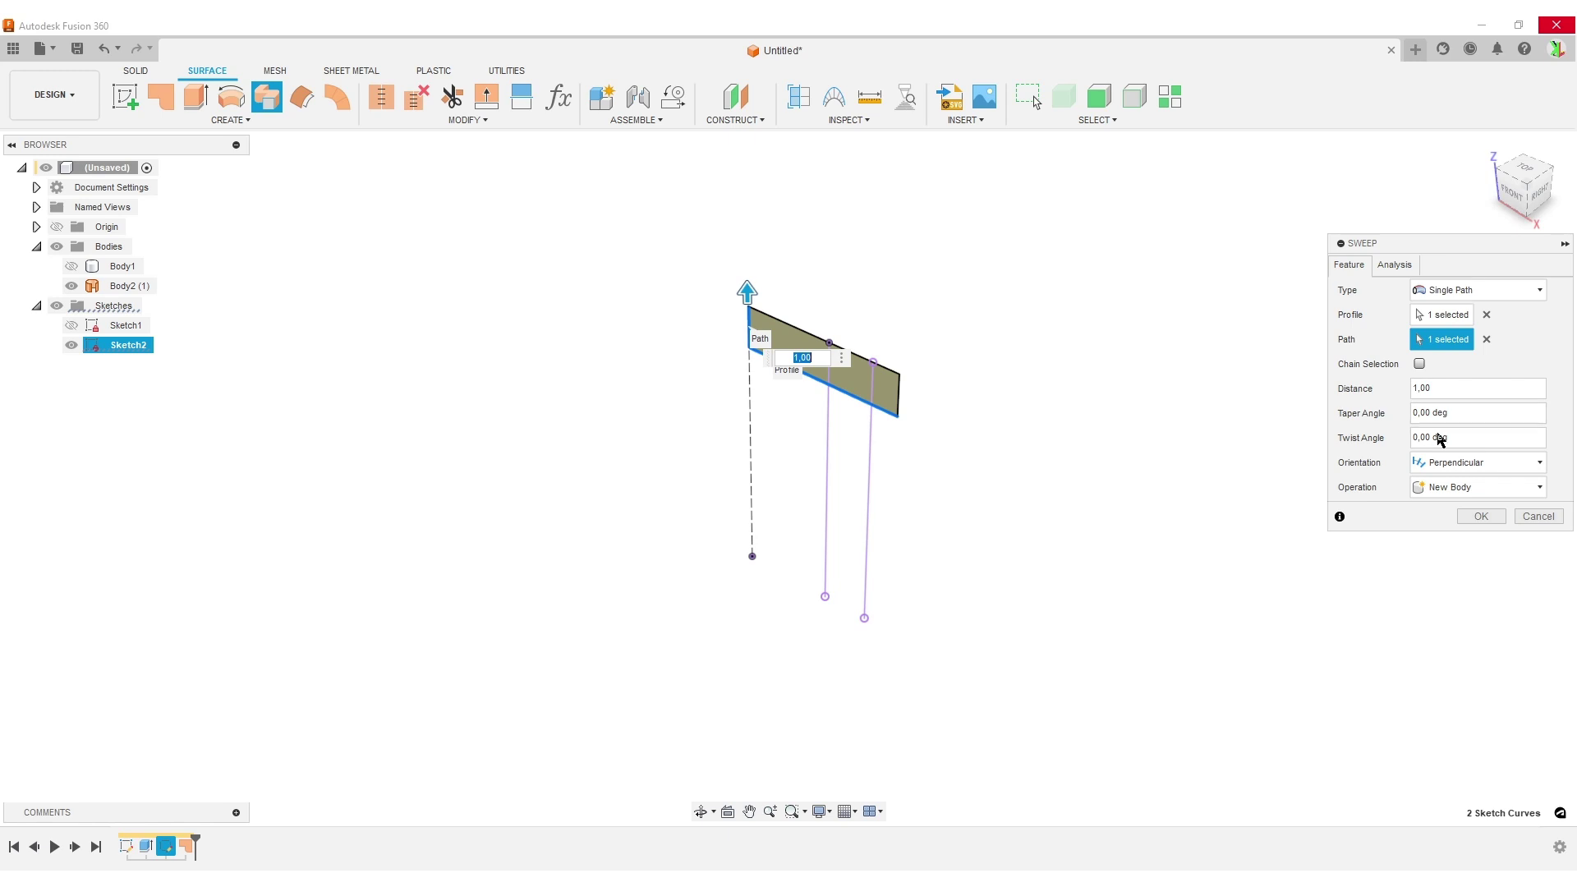
{"action": "middle_click_drag", "start_coordinate": [1033, 575], "coordinate": [1046, 550], "text": "shift"}
Set the sweep twist angle to 90, checking the preview against the reference sketch.
{"action": "left_click_drag", "start_coordinate": [1460, 441], "coordinate": [1323, 447]}
{"action": "type", "text": "90"}
{"action": "middle_click_drag", "start_coordinate": [1100, 517], "coordinate": [1084, 537], "text": "shift"}
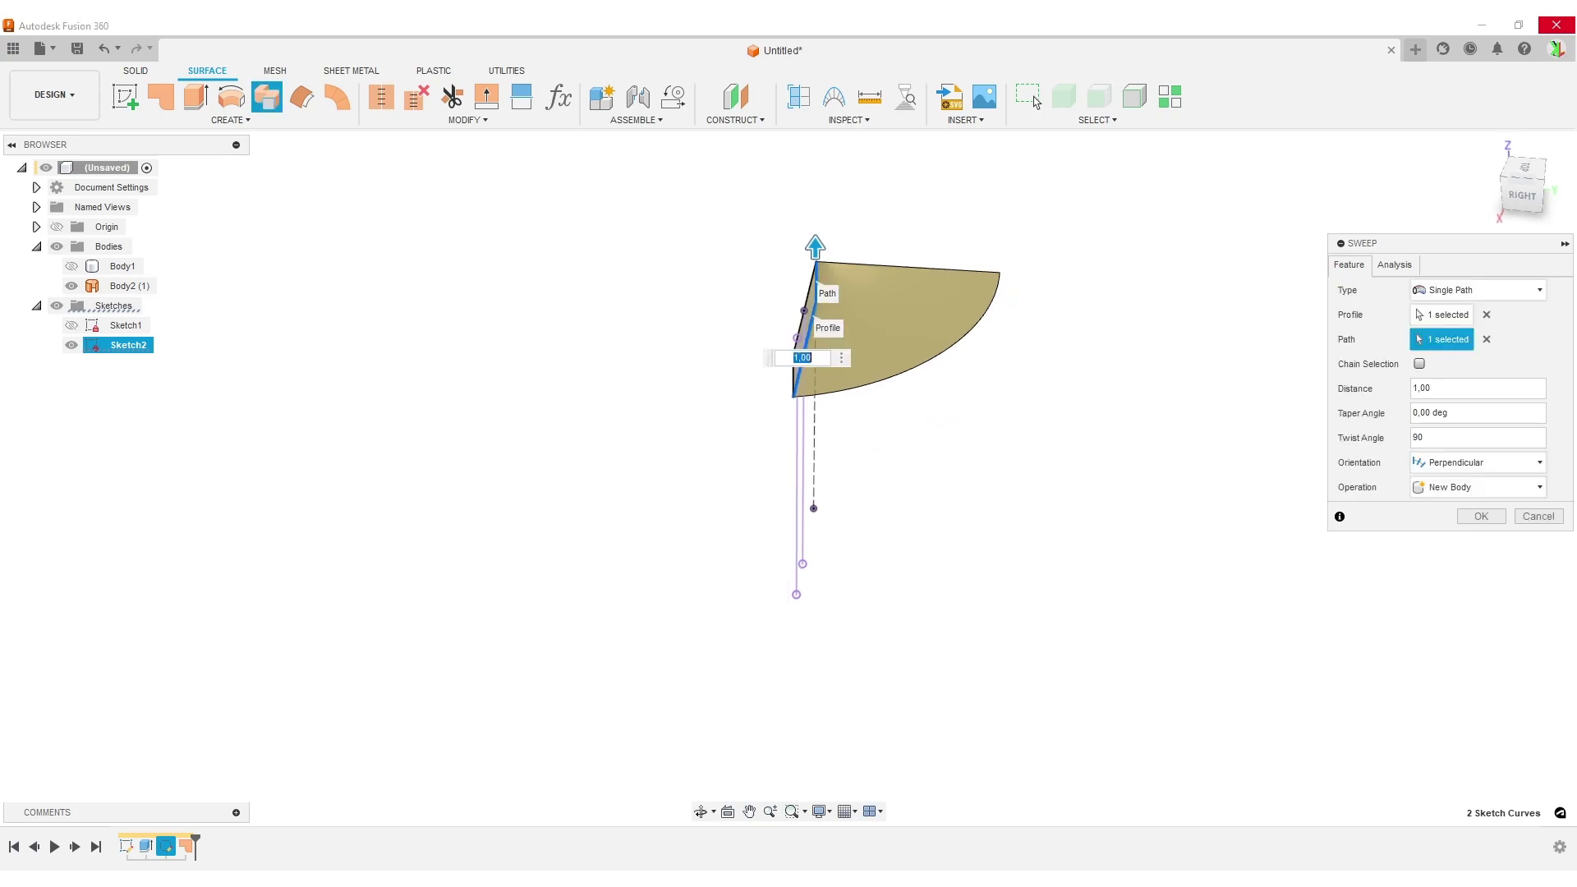
{"action": "left_click", "coordinate": [615, 862]}
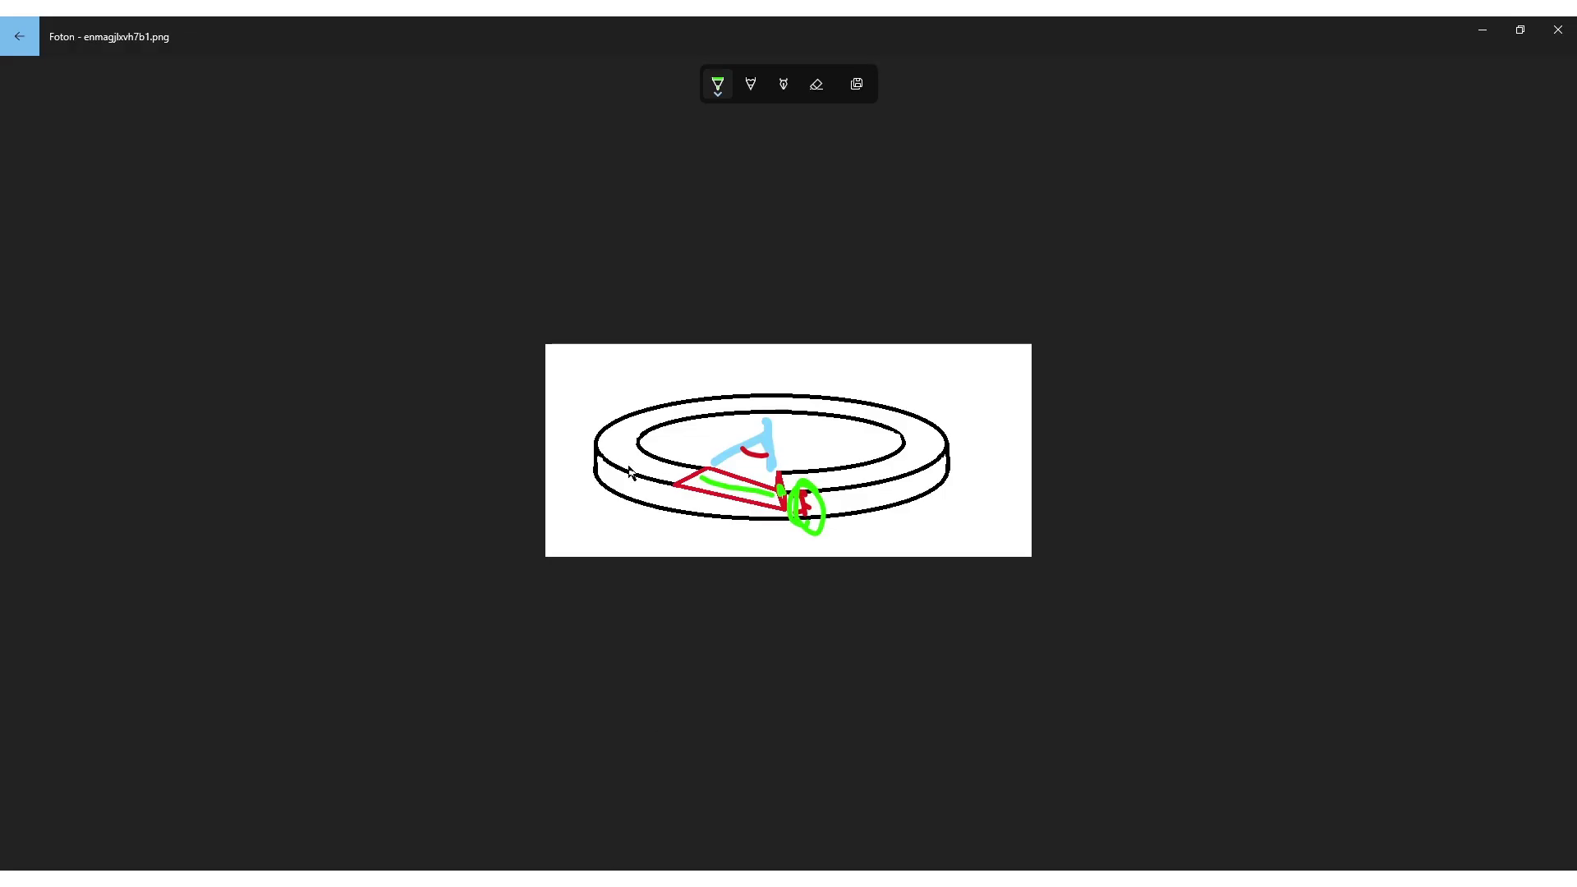
{"action": "key", "text": "alt+Tab"}
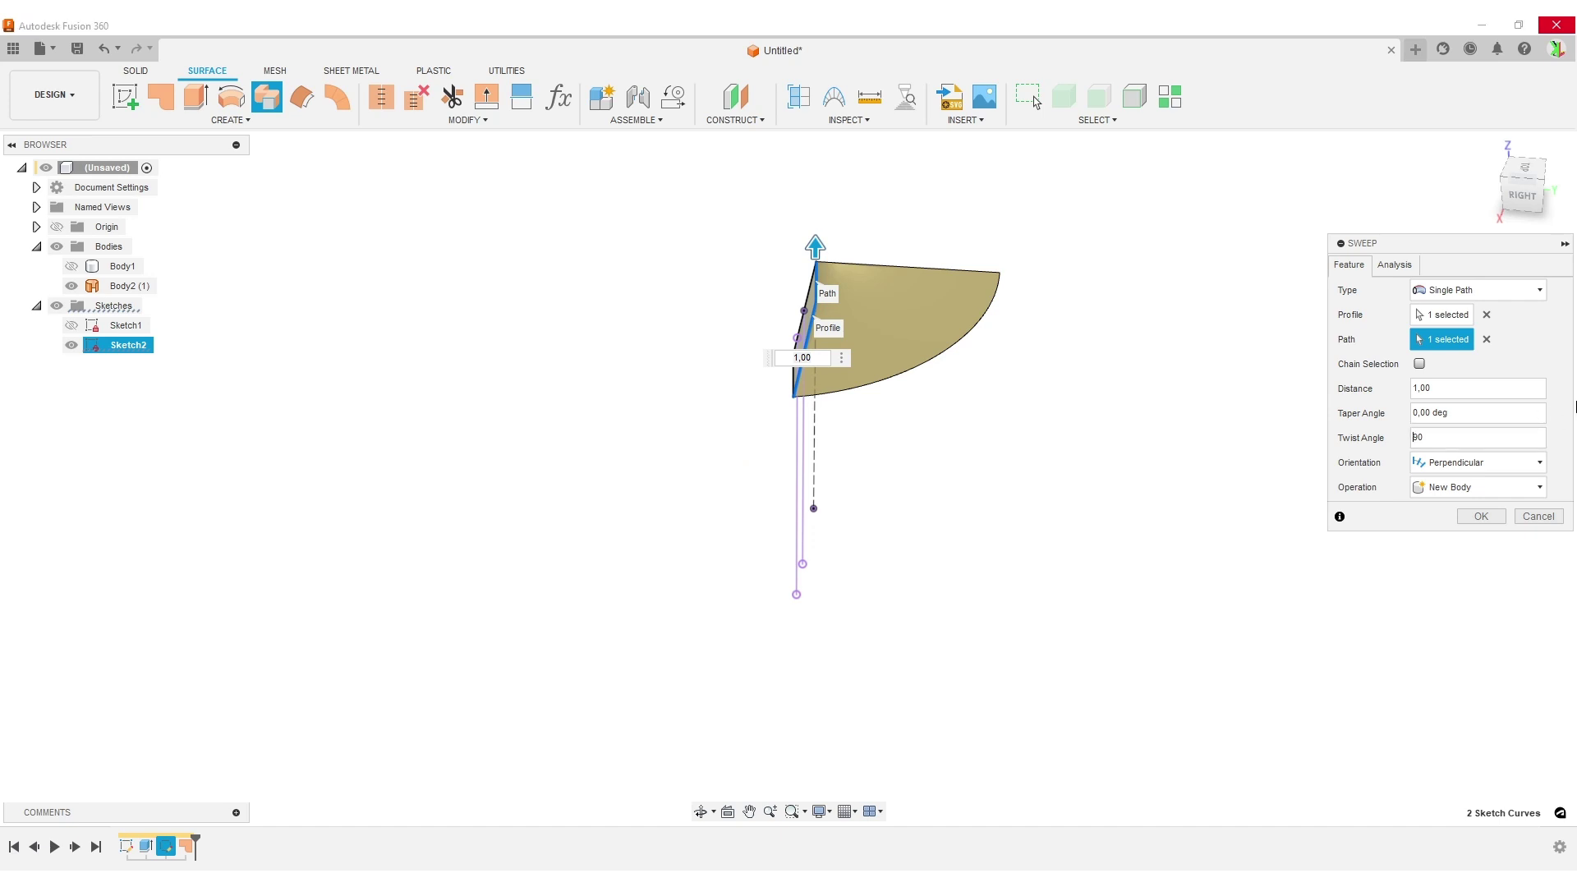
Apply a -90° twist, create the sweep as Body3 (1), and show Body1 again.
{"action": "key", "text": "Return"}
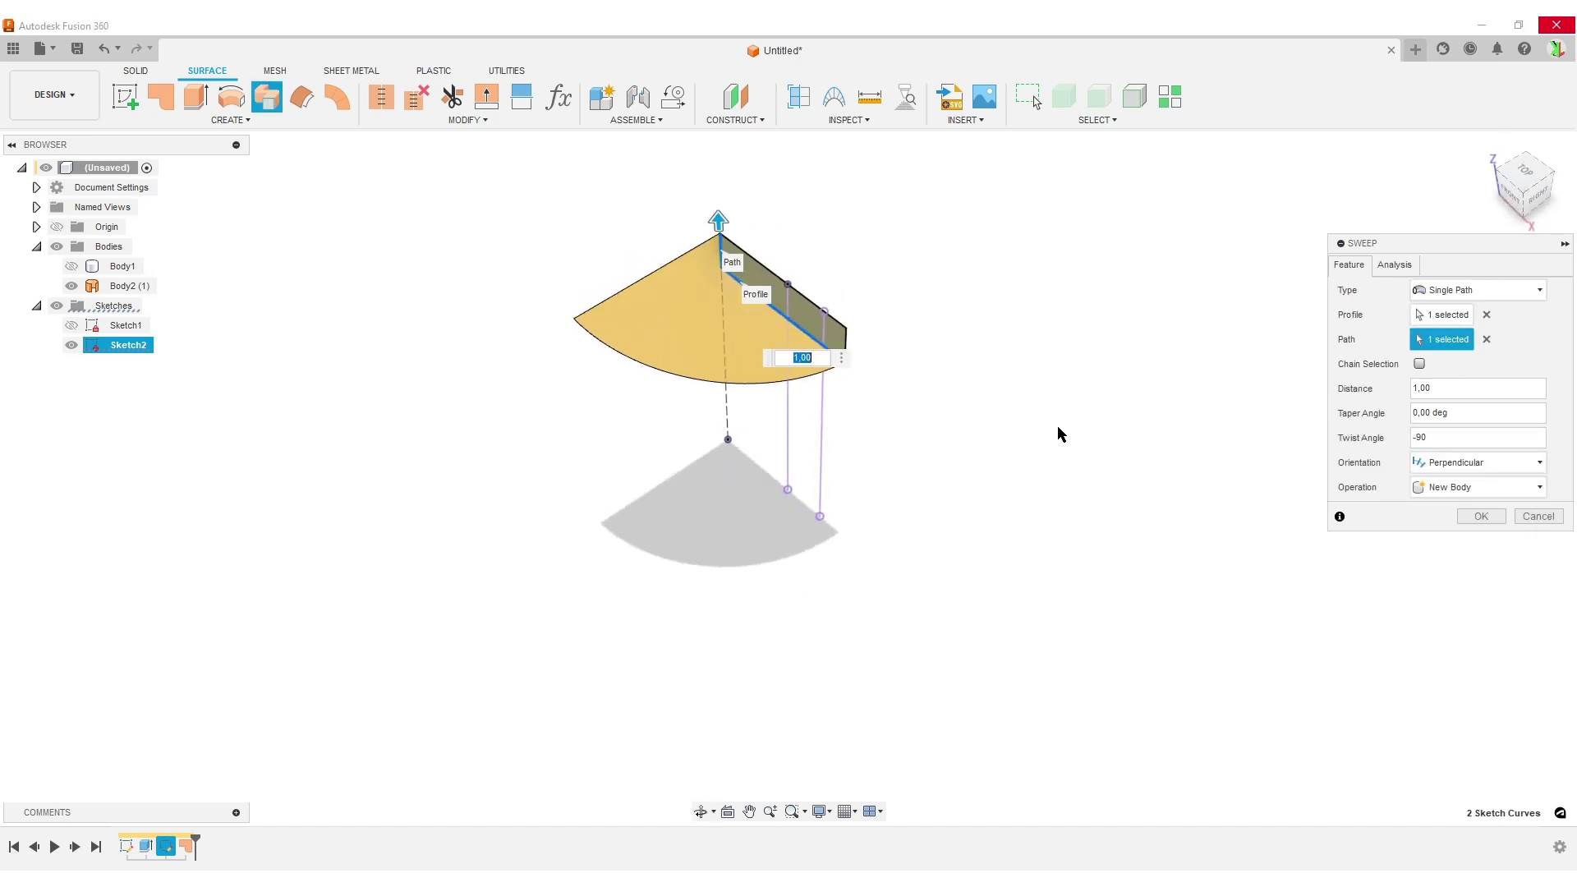
{"action": "middle_click_drag", "start_coordinate": [1190, 581], "coordinate": [1161, 530], "text": "shift"}
{"action": "scroll", "coordinate": [1106, 616], "scroll_direction": "up", "scroll_amount": 2}
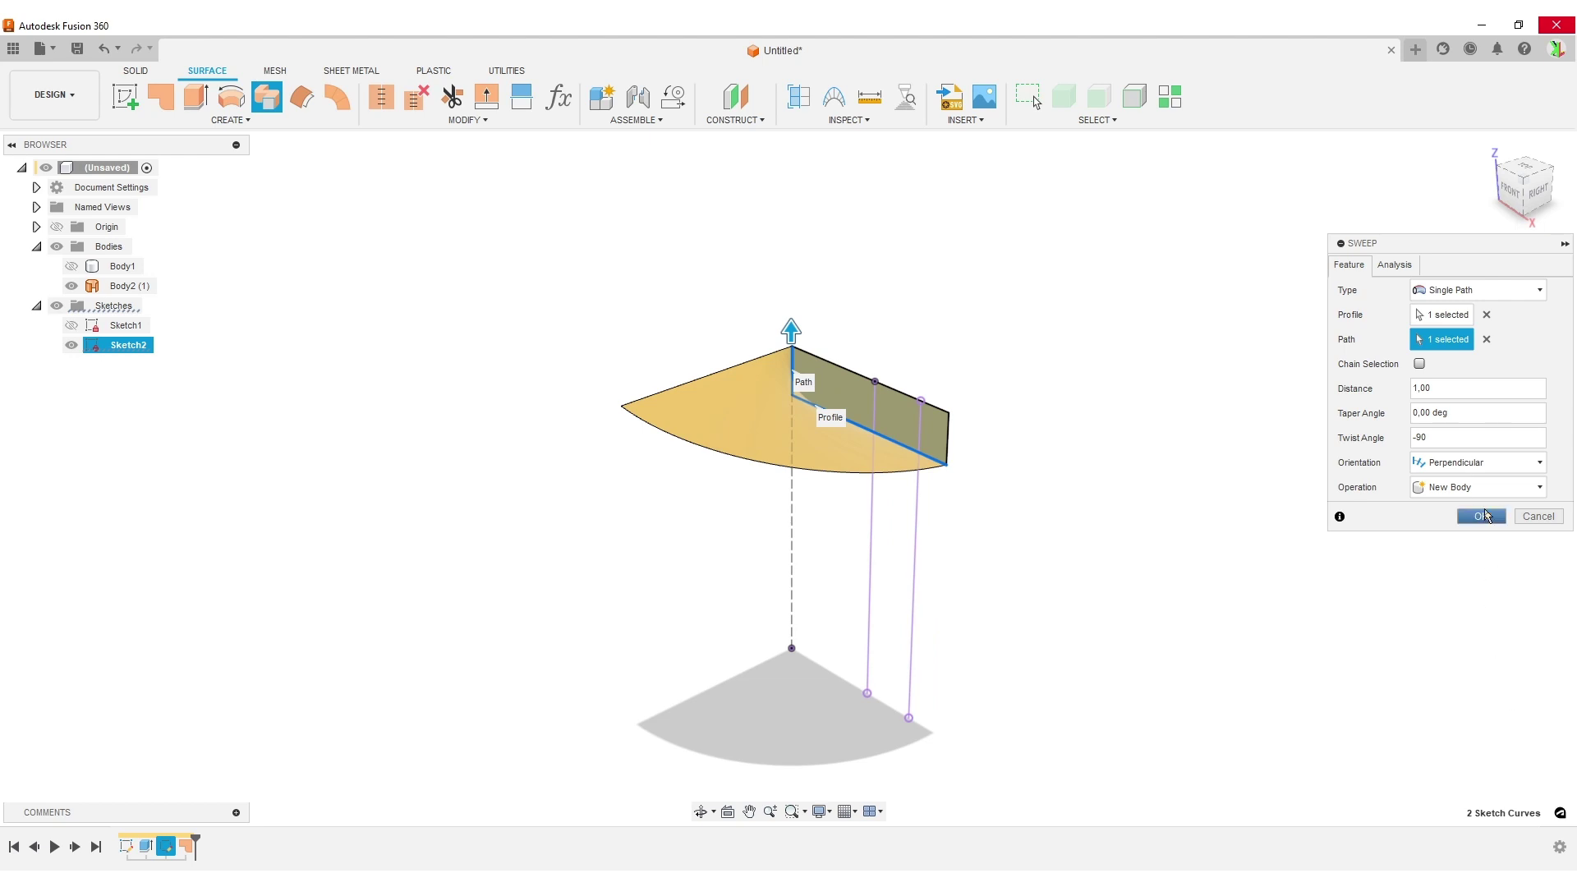
{"action": "left_click", "coordinate": [1481, 516]}
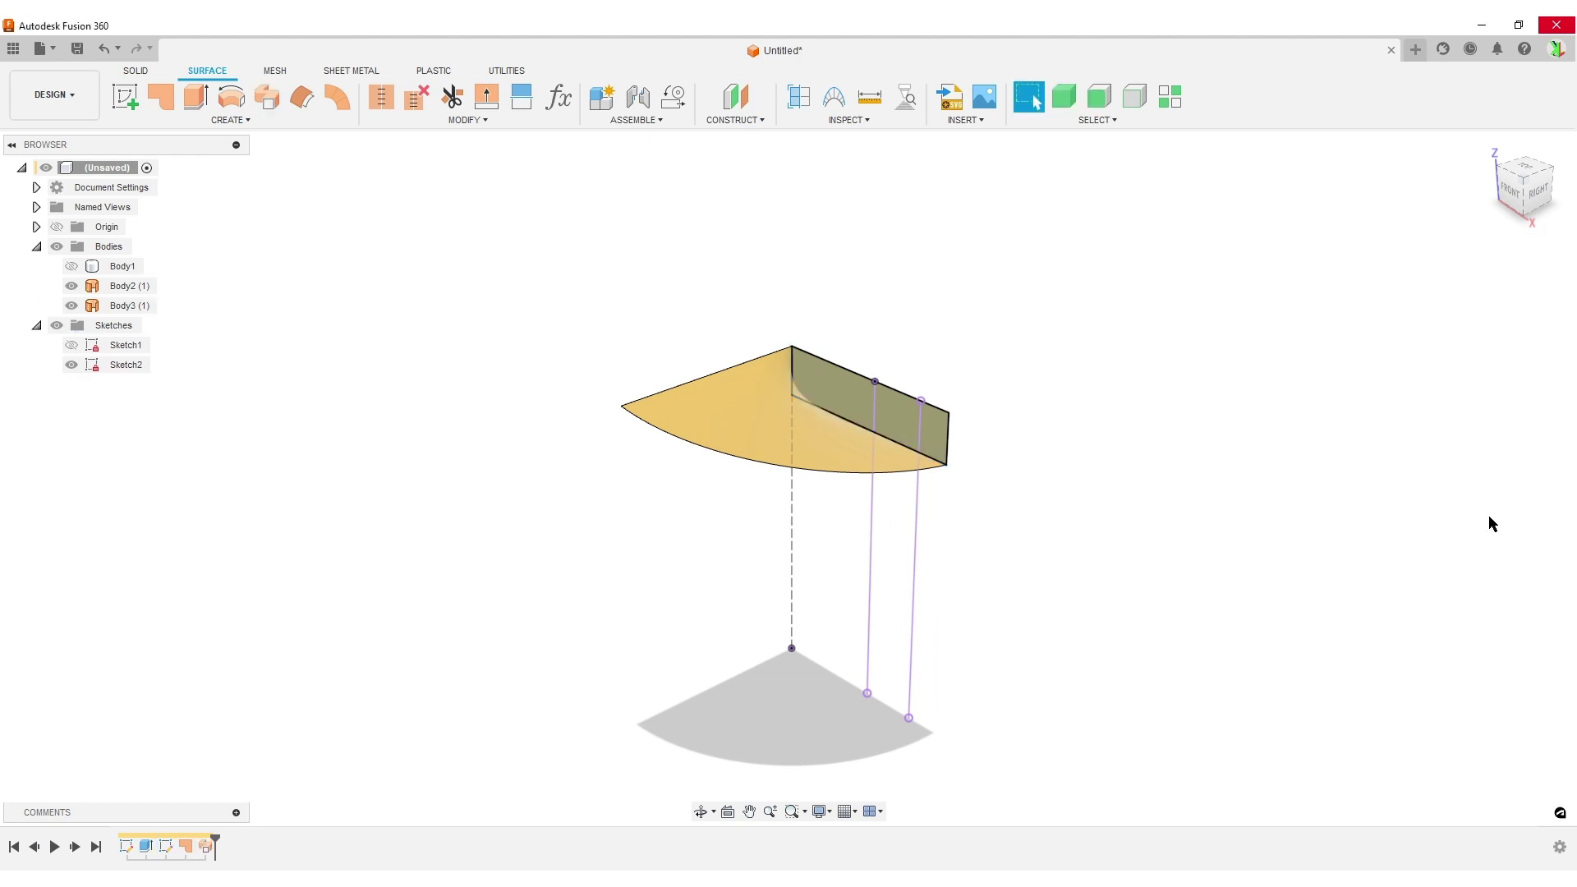
{"action": "left_click", "coordinate": [71, 266]}
{"action": "left_click", "coordinate": [71, 364]}
{"action": "middle_click_drag", "start_coordinate": [1130, 559], "coordinate": [1166, 576], "text": "shift"}
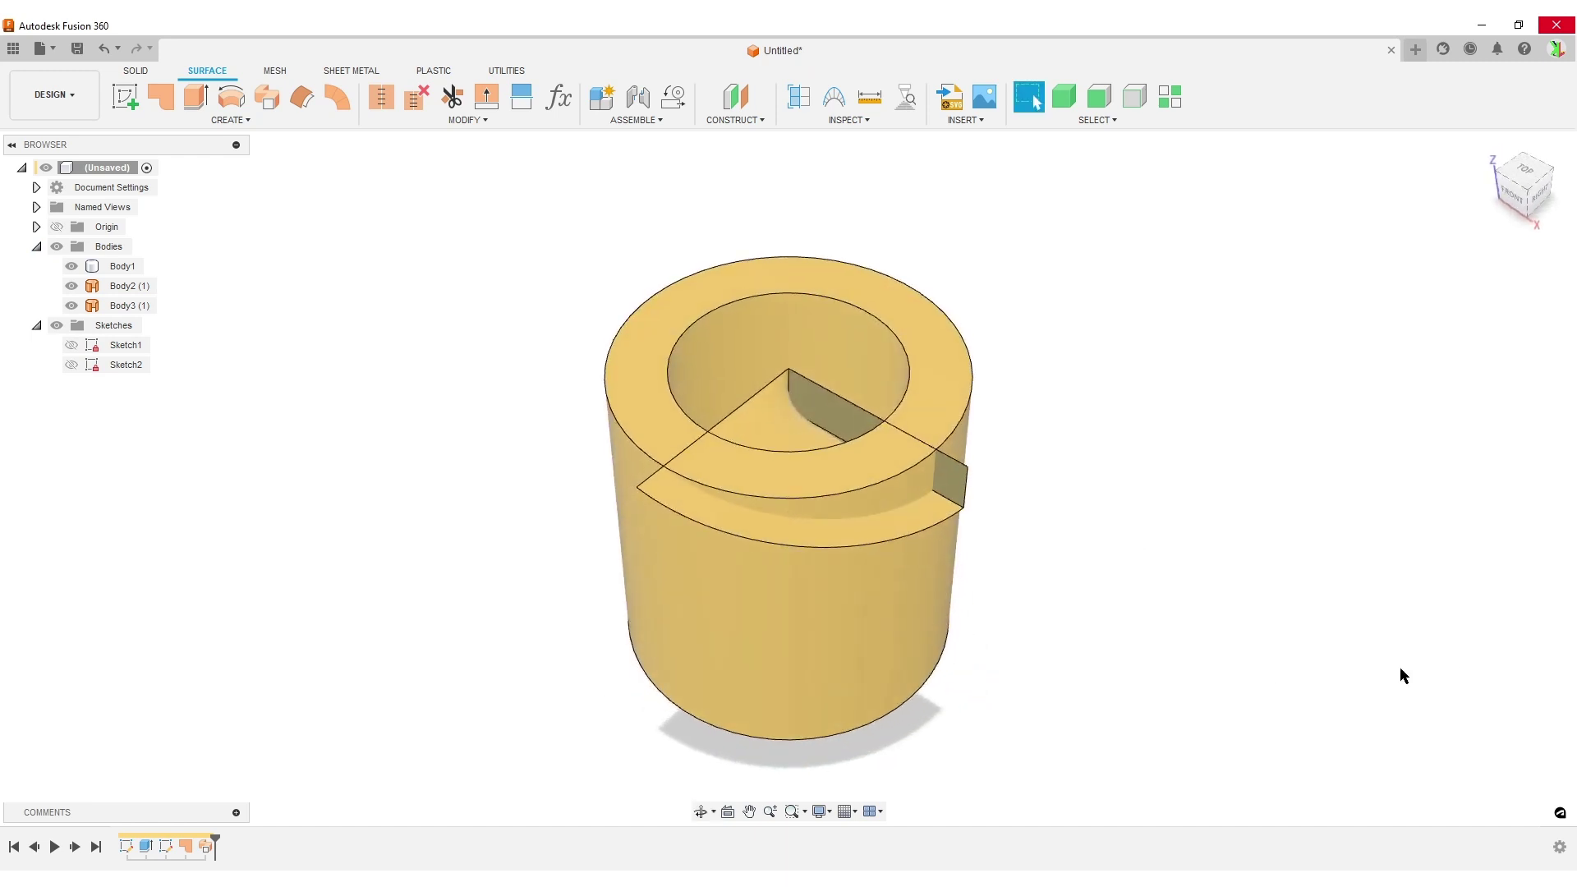
{"action": "left_click", "coordinate": [915, 635]}
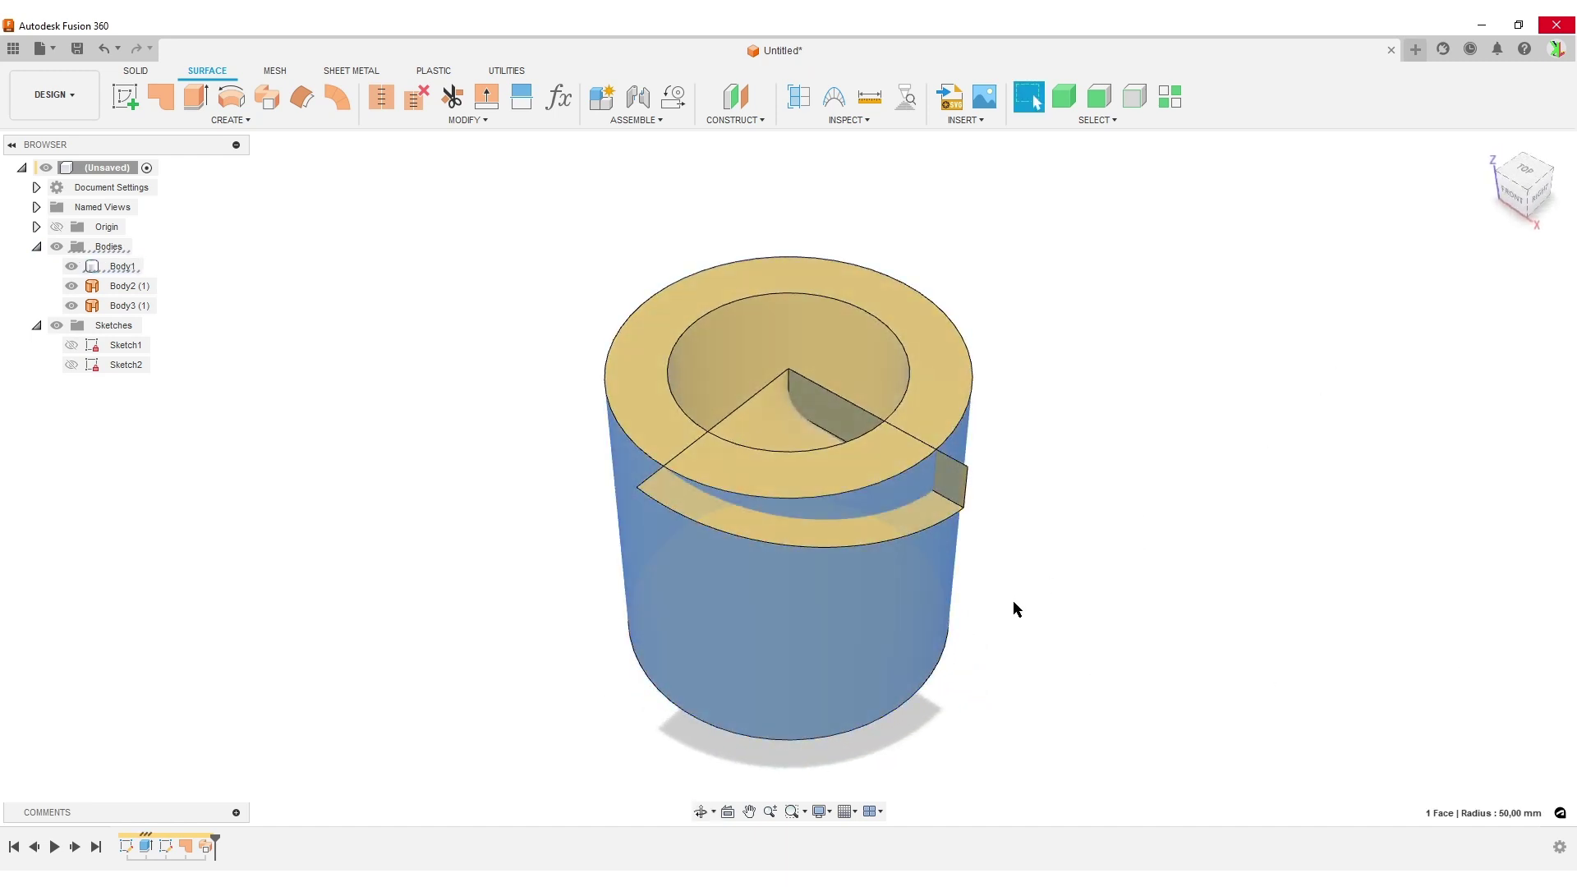
{"action": "left_click", "coordinate": [1151, 534]}
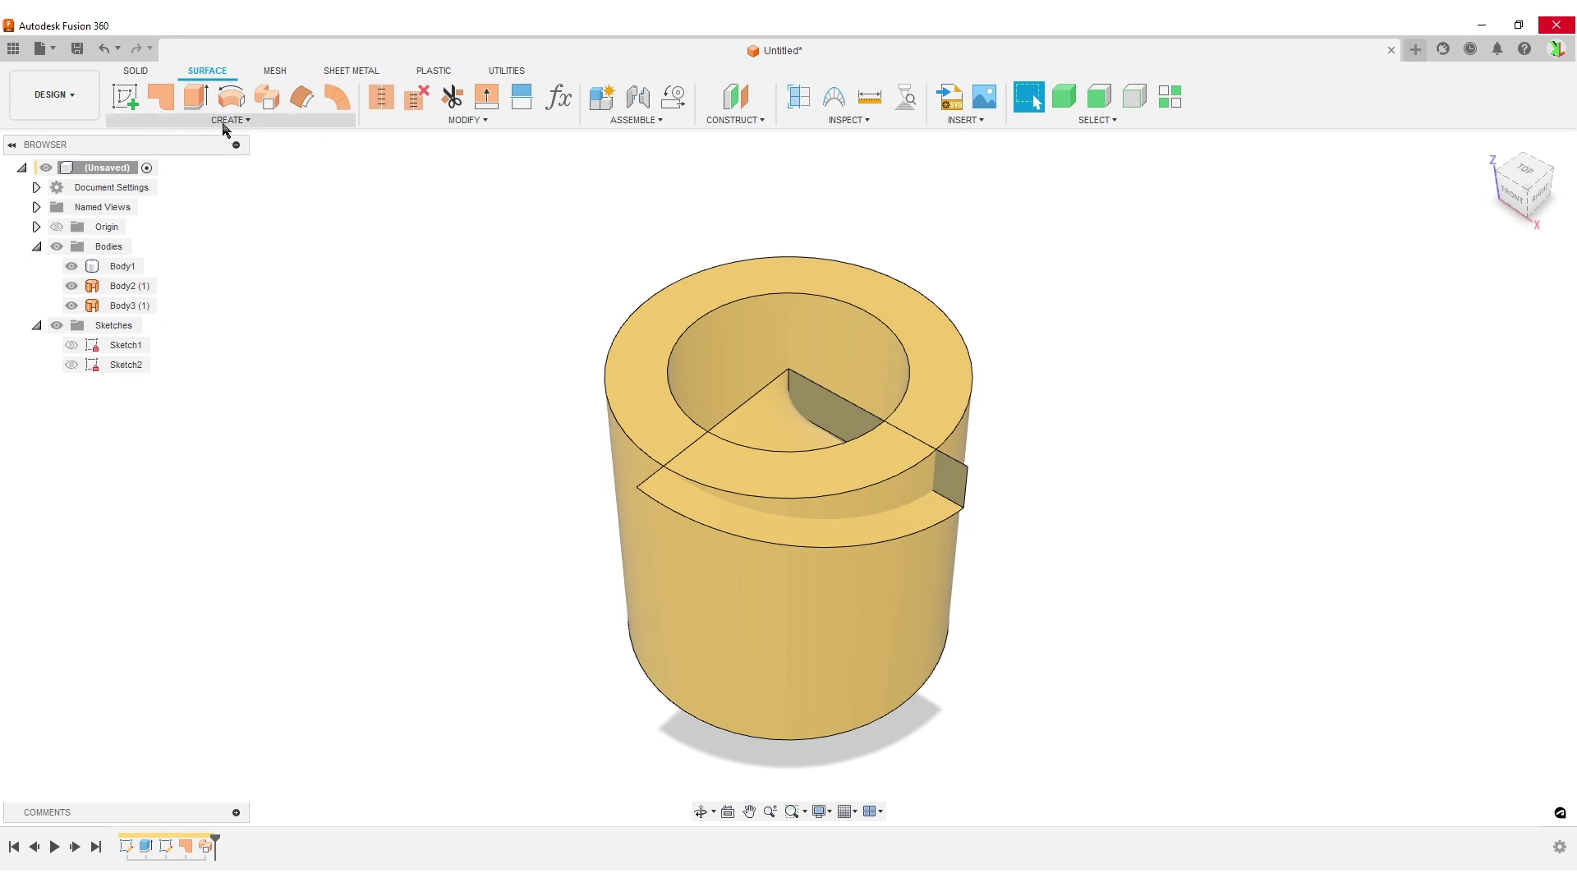
Start a Boundary Fill using Body1, Body2 (1) and Body3 (1) as tools, ready to pick cells.
{"action": "left_click", "coordinate": [227, 123]}
{"action": "left_click", "coordinate": [203, 375]}
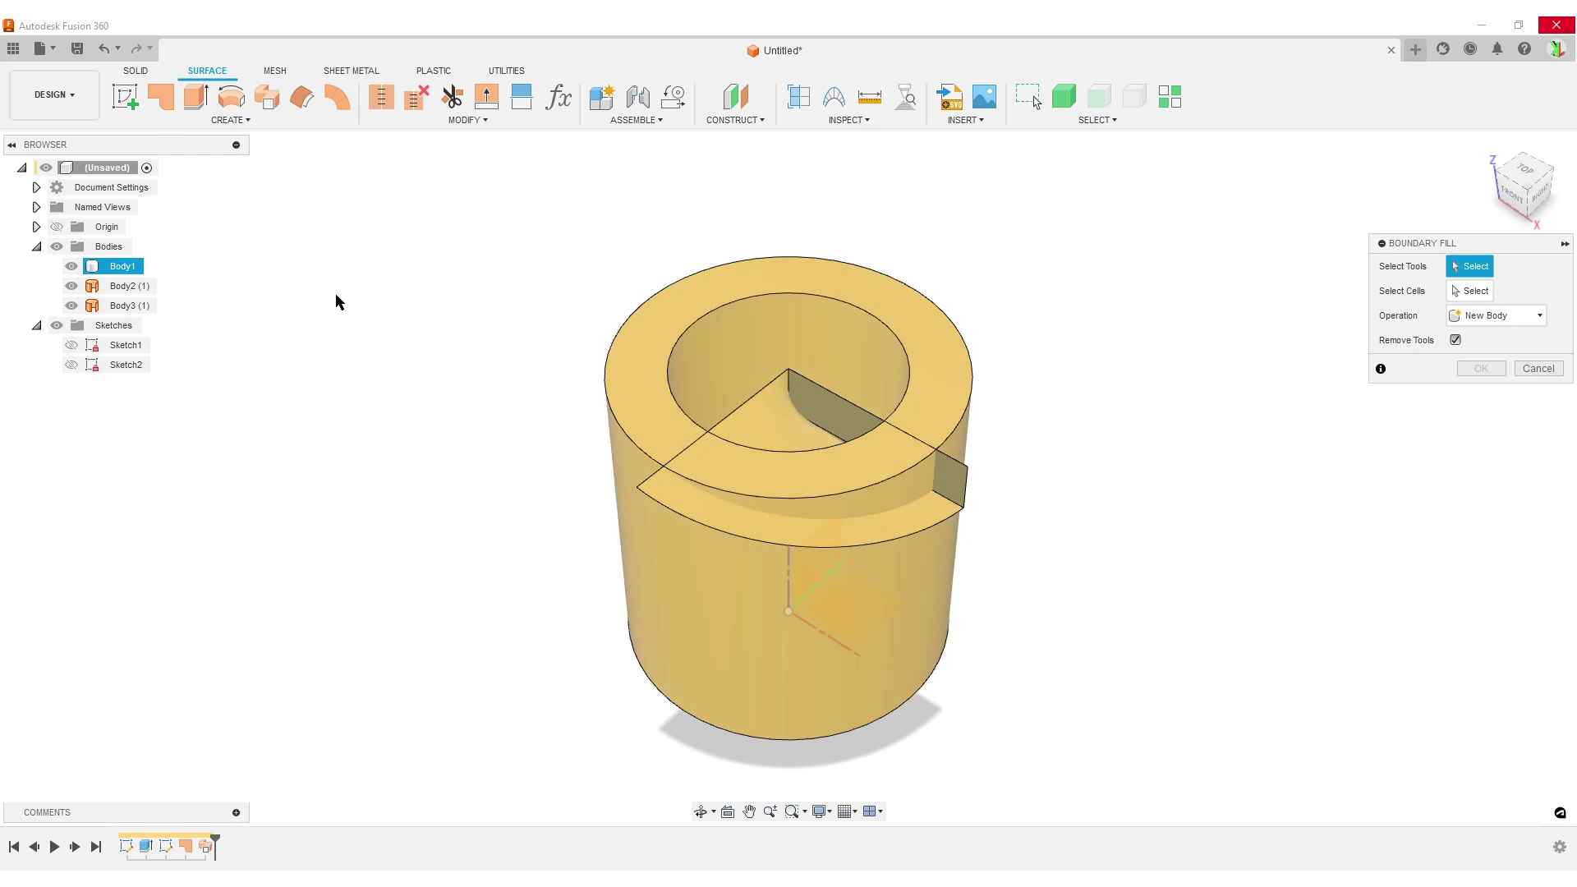
{"action": "left_click", "coordinate": [105, 268]}
{"action": "left_click", "coordinate": [123, 287]}
{"action": "left_click", "coordinate": [123, 306]}
{"action": "middle_click_drag", "start_coordinate": [1199, 556], "coordinate": [1125, 522], "text": "shift"}
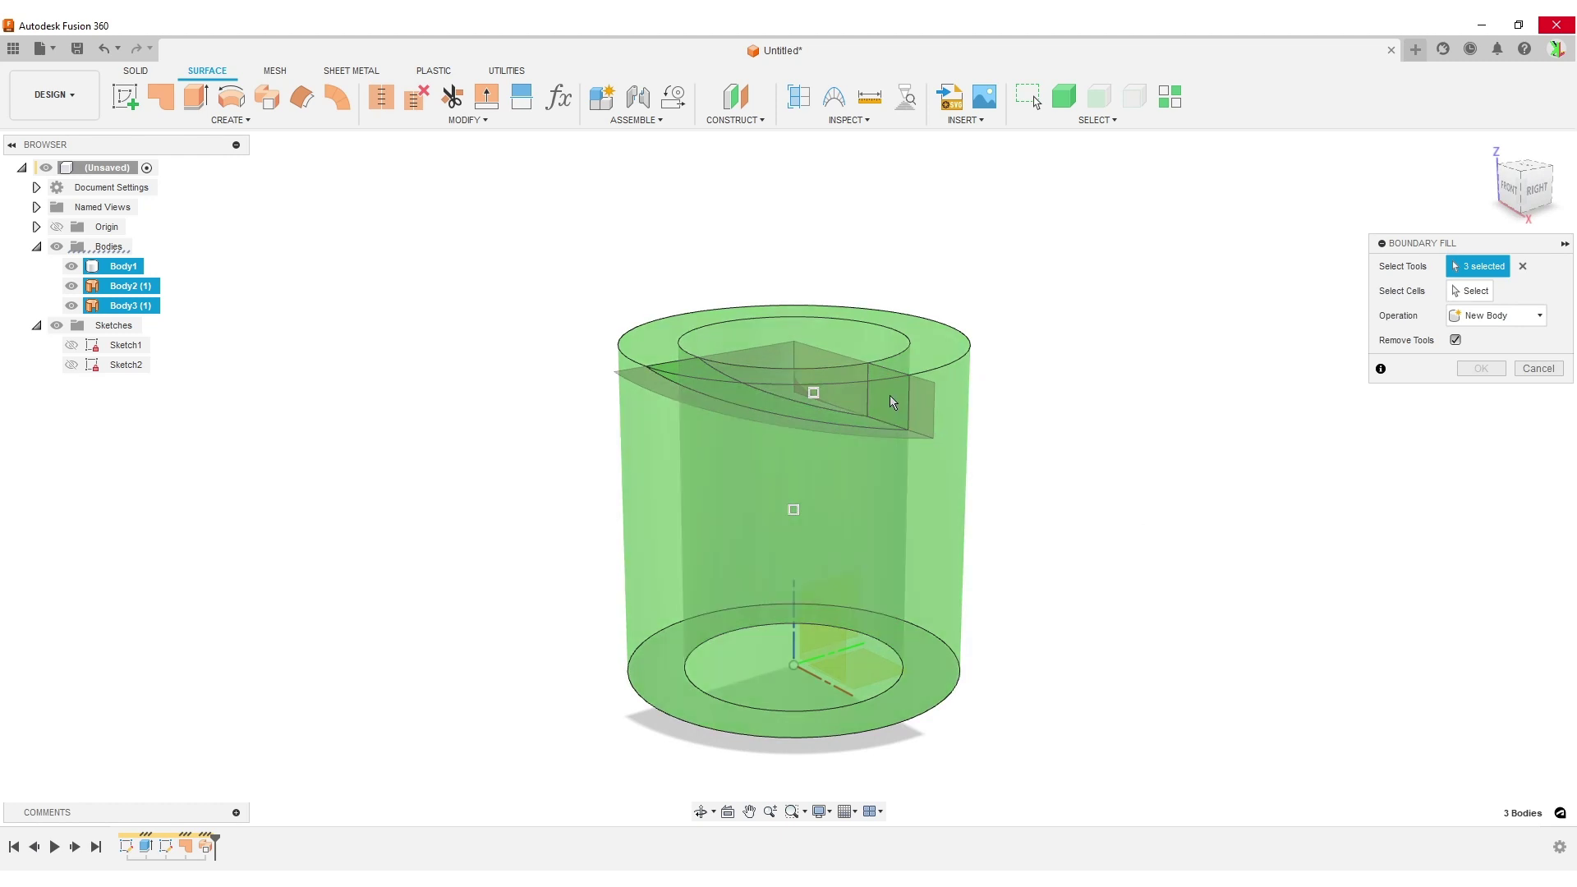
{"action": "middle_click_drag", "start_coordinate": [908, 401], "coordinate": [1092, 397], "text": "shift"}
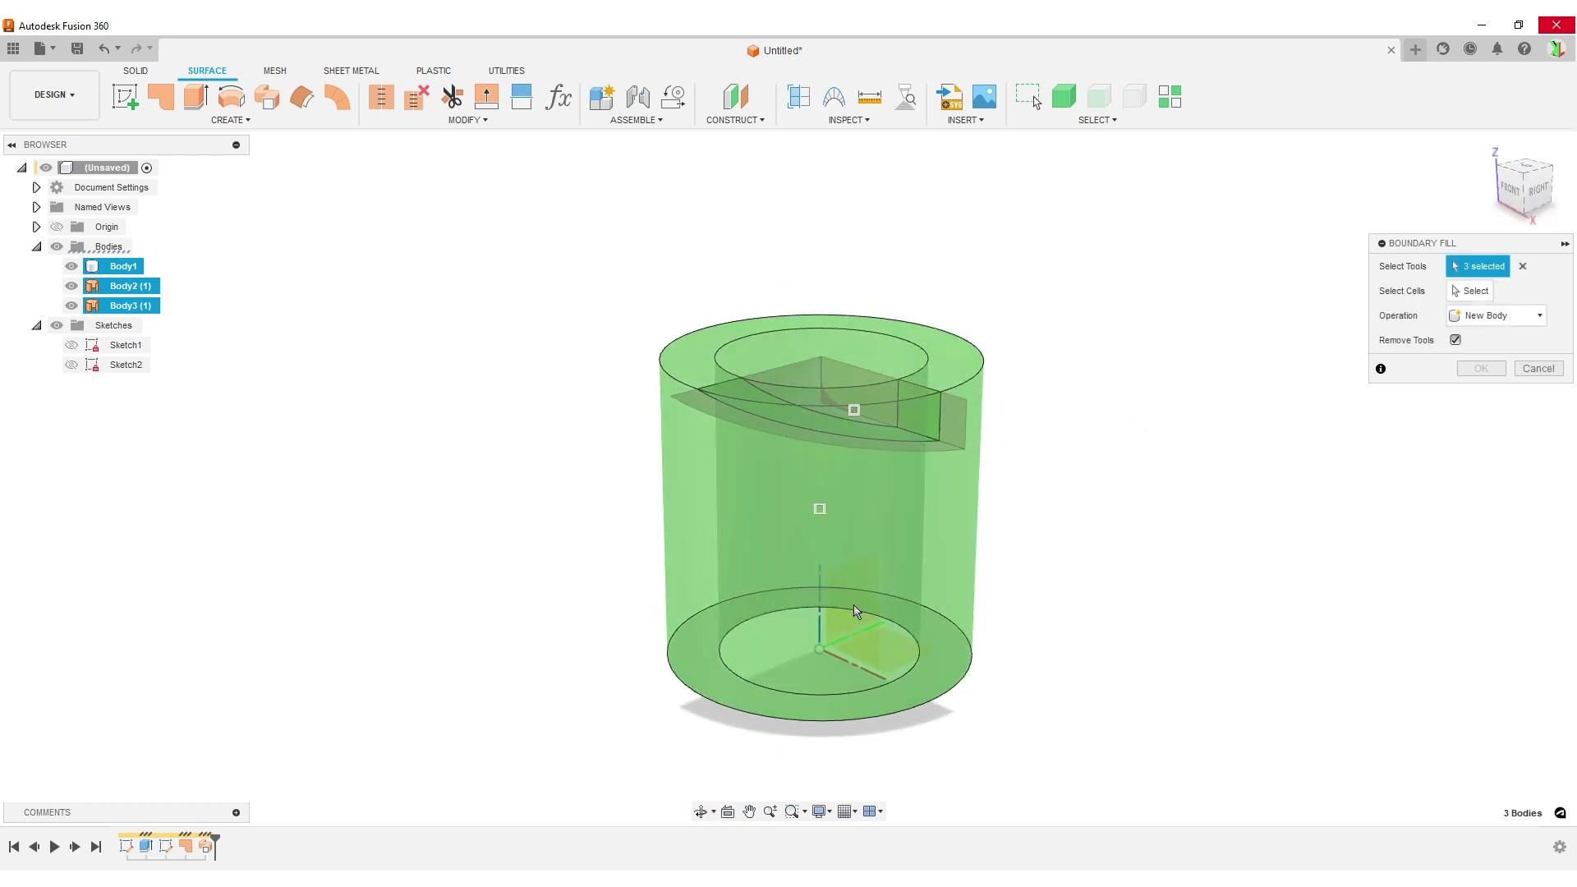
{"action": "middle_click_drag", "start_coordinate": [1169, 444], "coordinate": [926, 450], "text": "shift"}
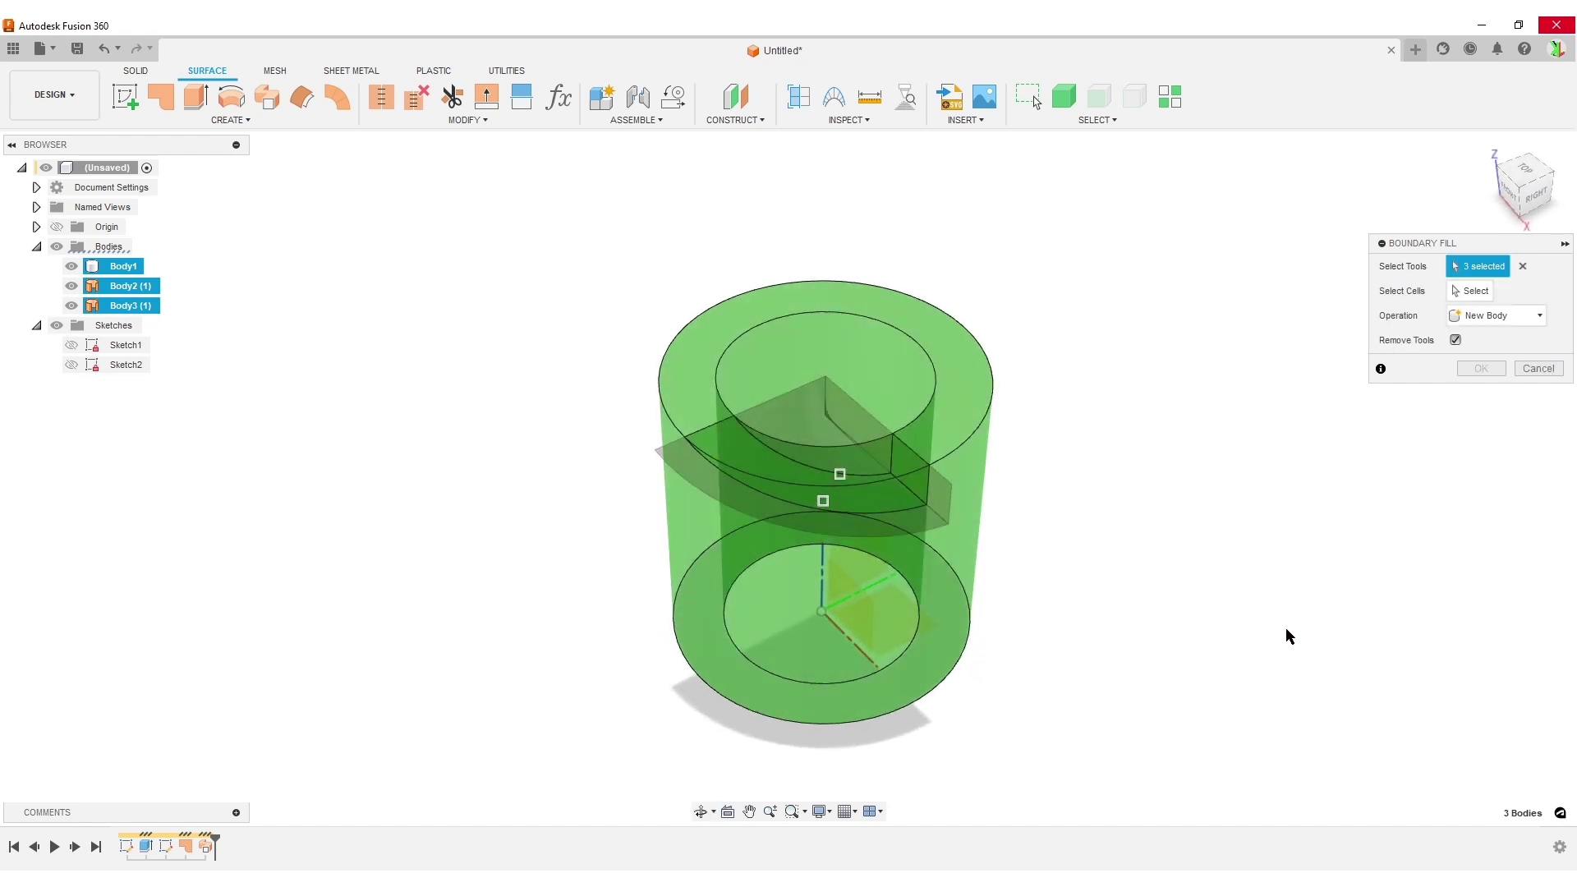
{"action": "left_click", "coordinate": [1470, 290]}
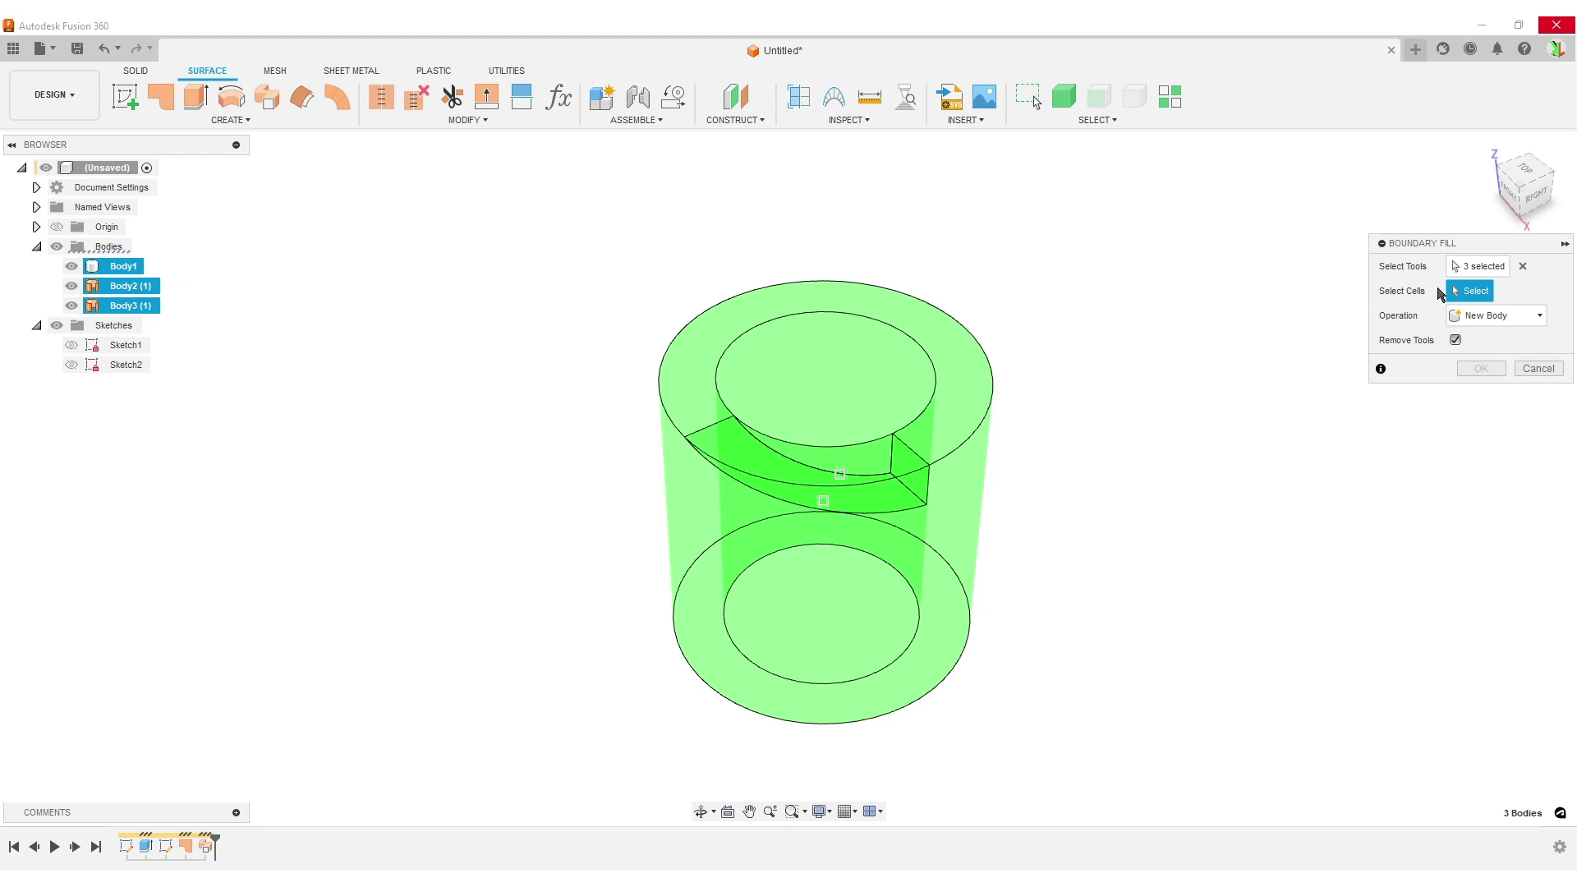
Keep only the solid cell around the notch checked and confirm the fill into Body4.
{"action": "left_click", "coordinate": [824, 510]}
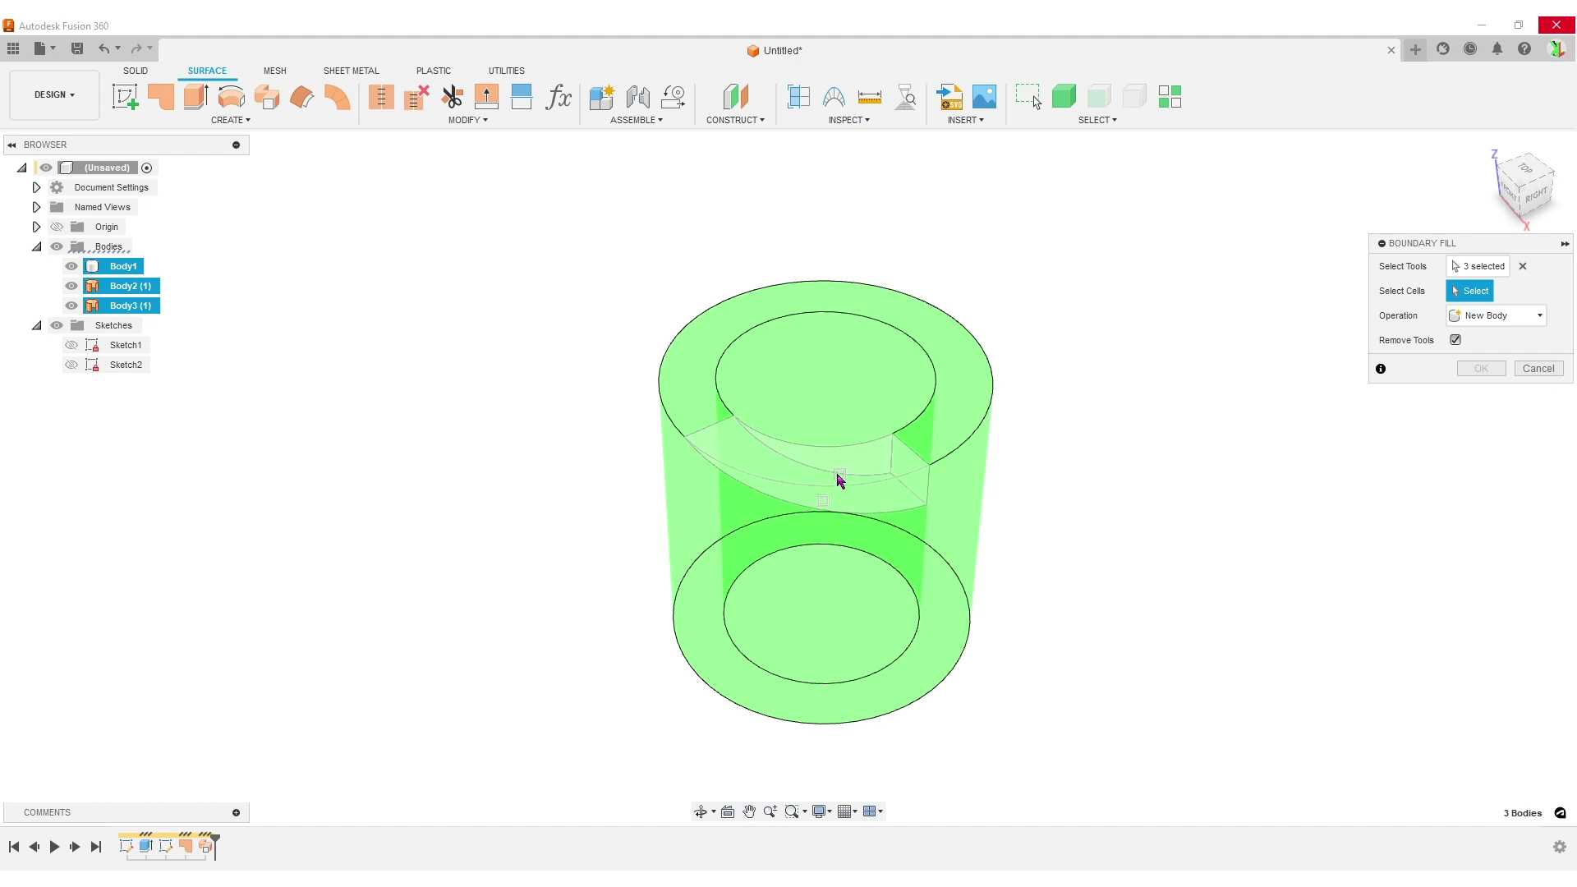
{"action": "left_click", "coordinate": [839, 475]}
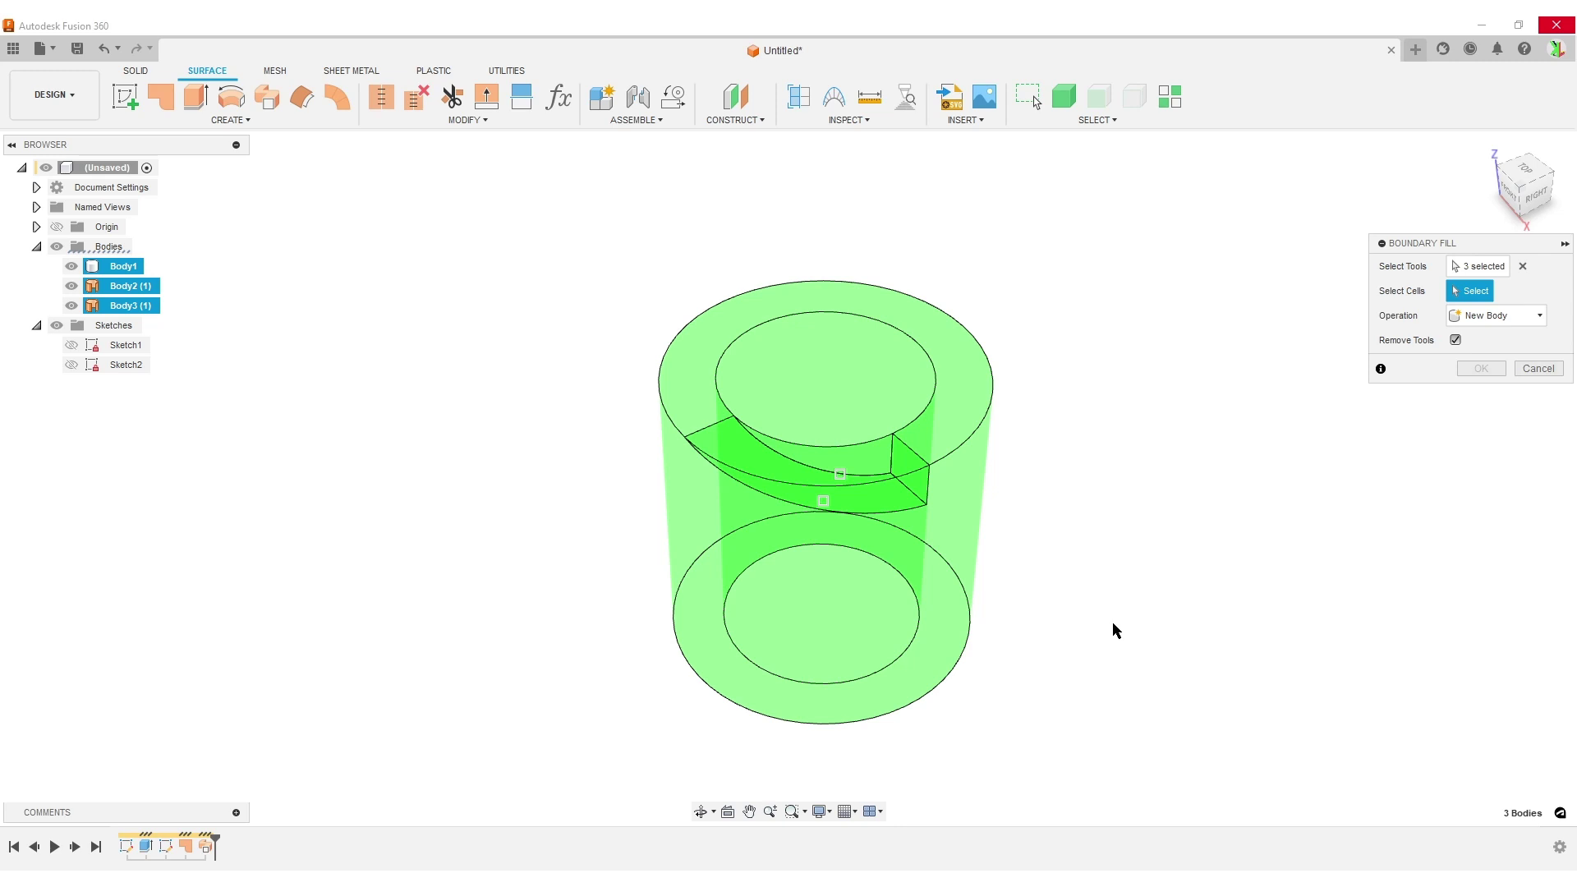
{"action": "scroll", "coordinate": [1112, 624], "scroll_direction": "up", "scroll_amount": 2}
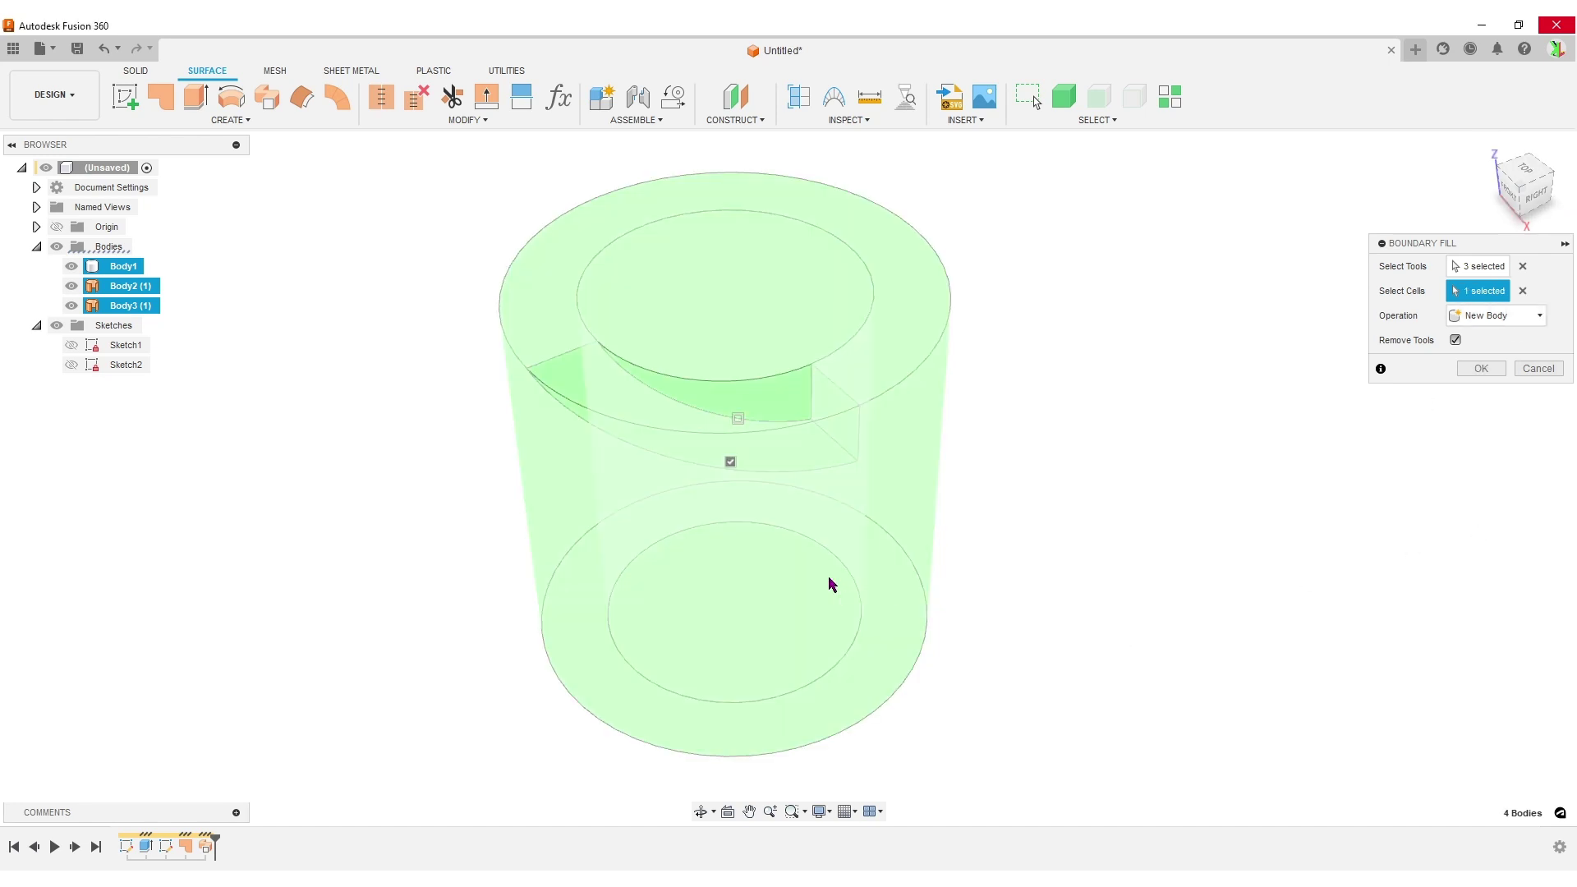
{"action": "left_click", "coordinate": [728, 463]}
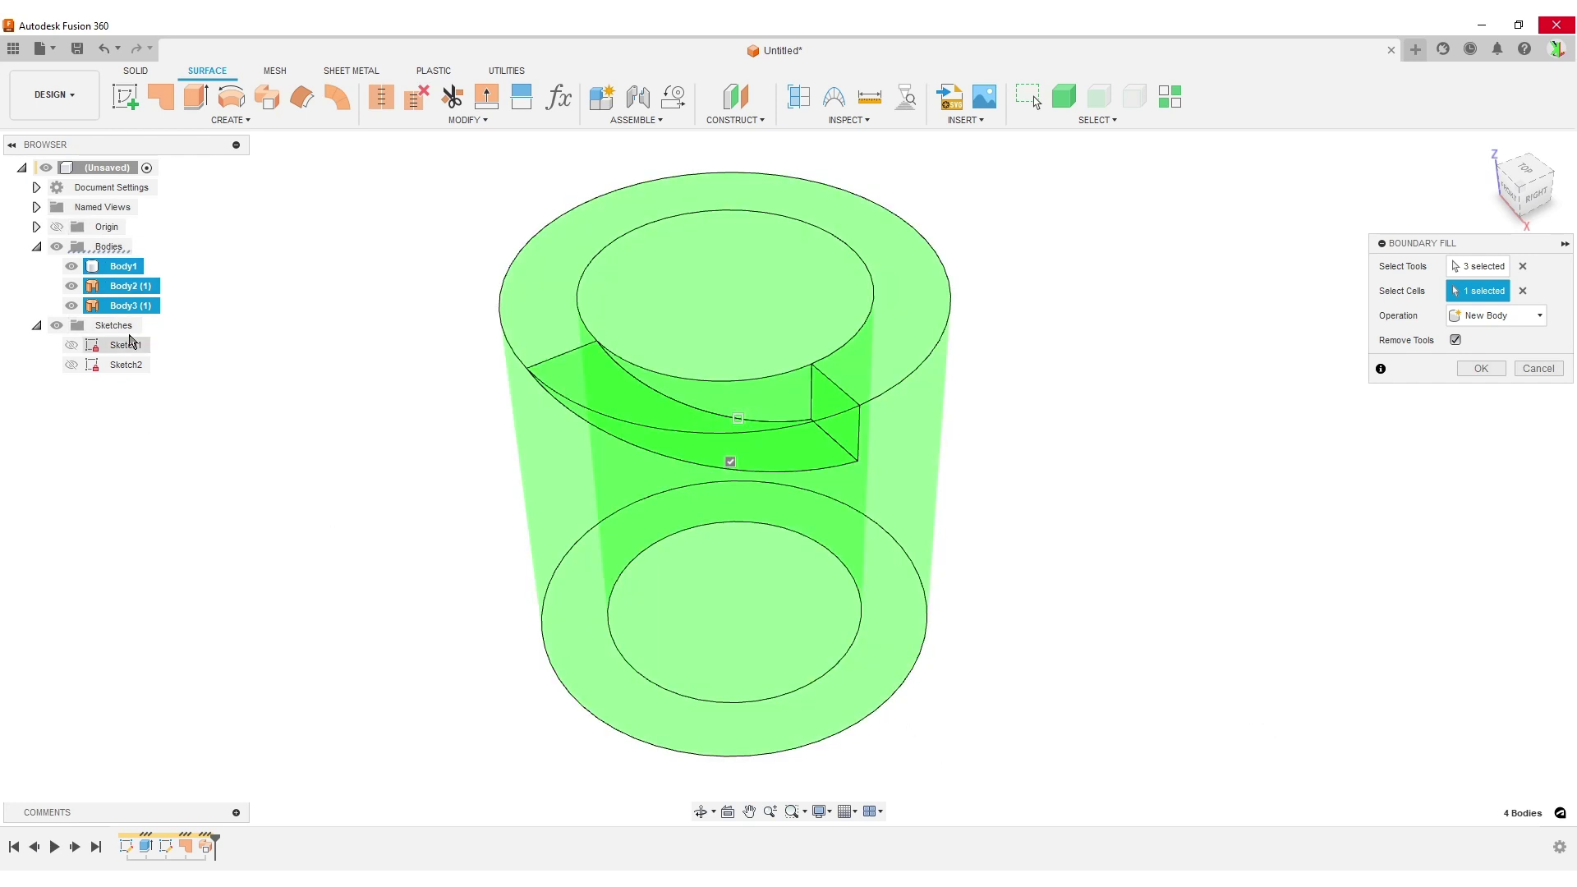
{"action": "left_click", "coordinate": [1481, 368]}
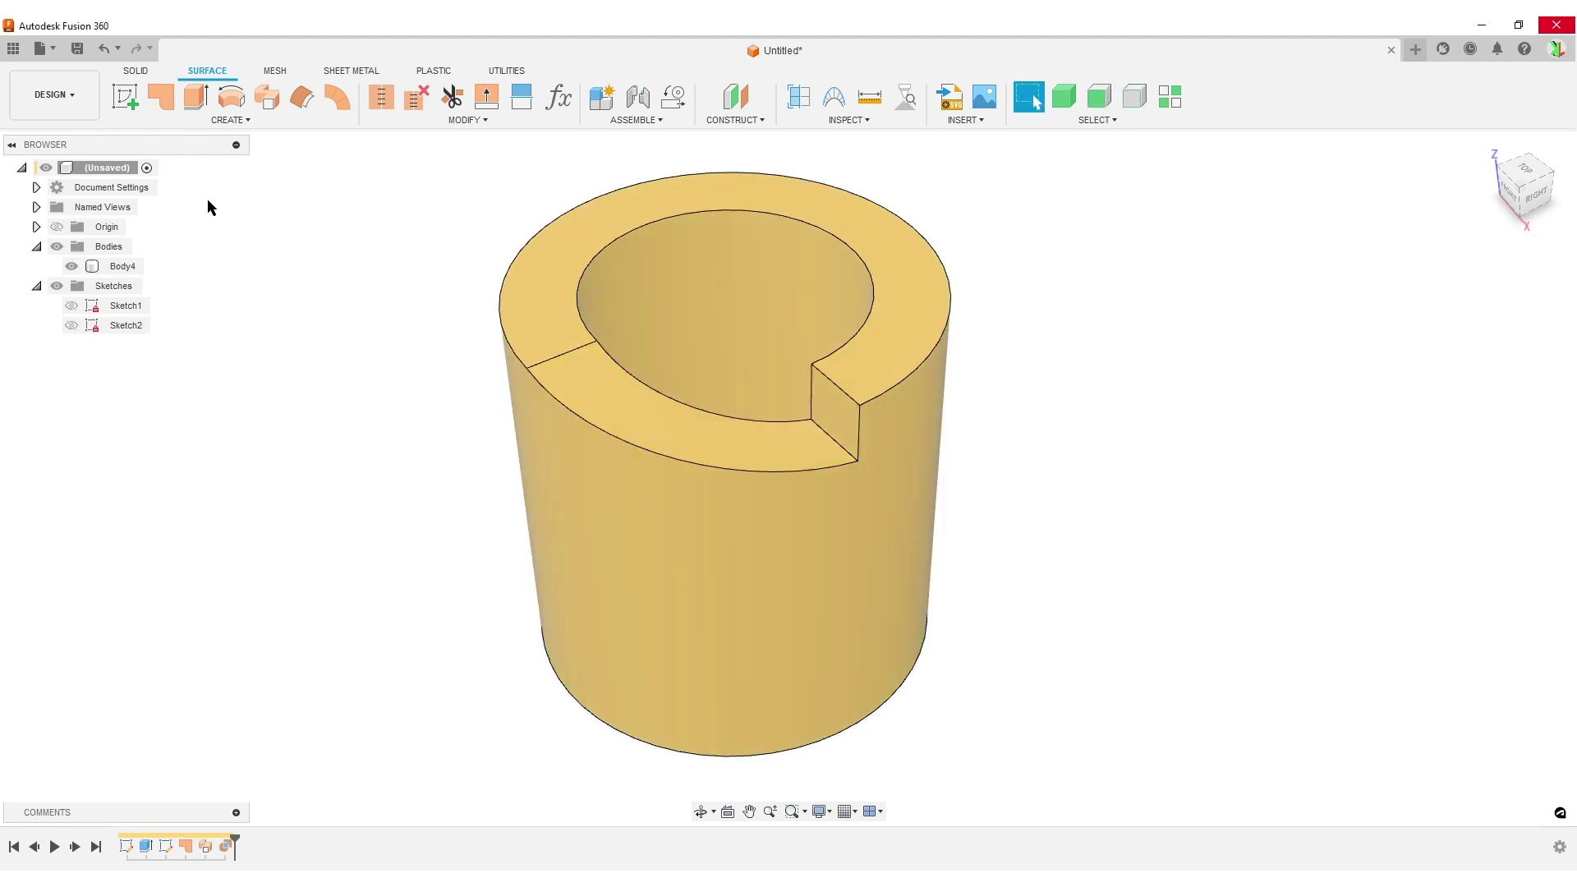
{"action": "mouse_move", "coordinate": [1219, 526]}
{"action": "middle_mouse_down", "text": "shift"}
{"action": "mouse_move", "coordinate": [1201, 465]}
{"action": "mouse_move", "coordinate": [1221, 521]}
{"action": "mouse_move", "coordinate": [1148, 544]}
{"action": "mouse_move", "coordinate": [1067, 482]}
{"action": "mouse_move", "coordinate": [1179, 529]}
{"action": "mouse_move", "coordinate": [1182, 552]}
{"action": "mouse_move", "coordinate": [1136, 441]}
{"action": "mouse_move", "coordinate": [1158, 510]}
{"action": "mouse_move", "coordinate": [1200, 506]}
{"action": "middle_mouse_up", "text": "shift"}
{"action": "scroll", "coordinate": [1136, 486], "scroll_direction": "up", "scroll_amount": 2}
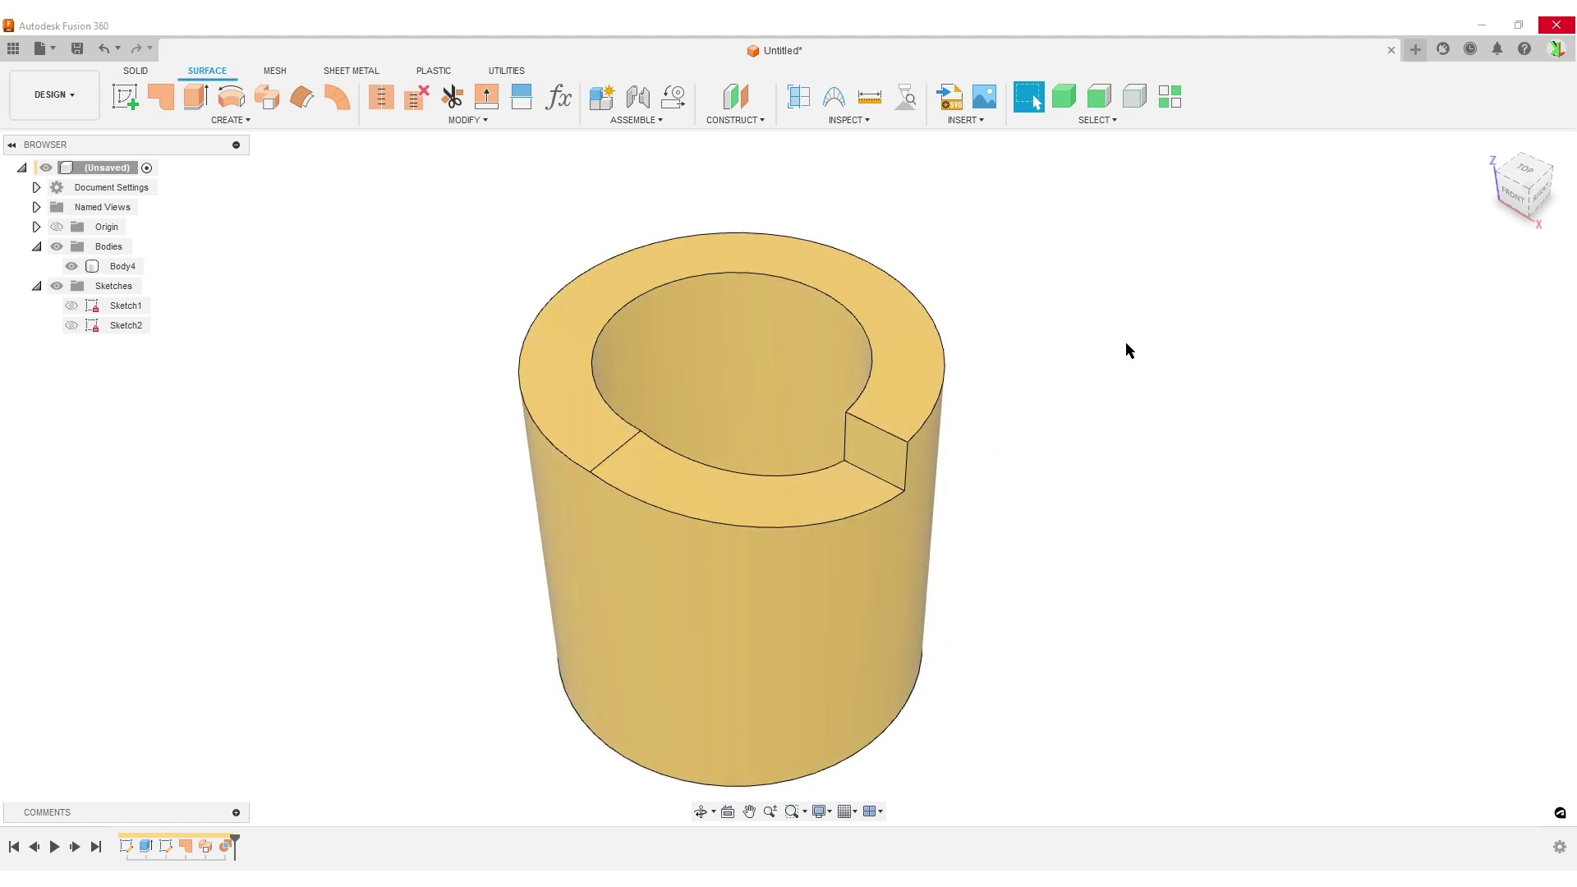
{"action": "type", "text": "scir"}
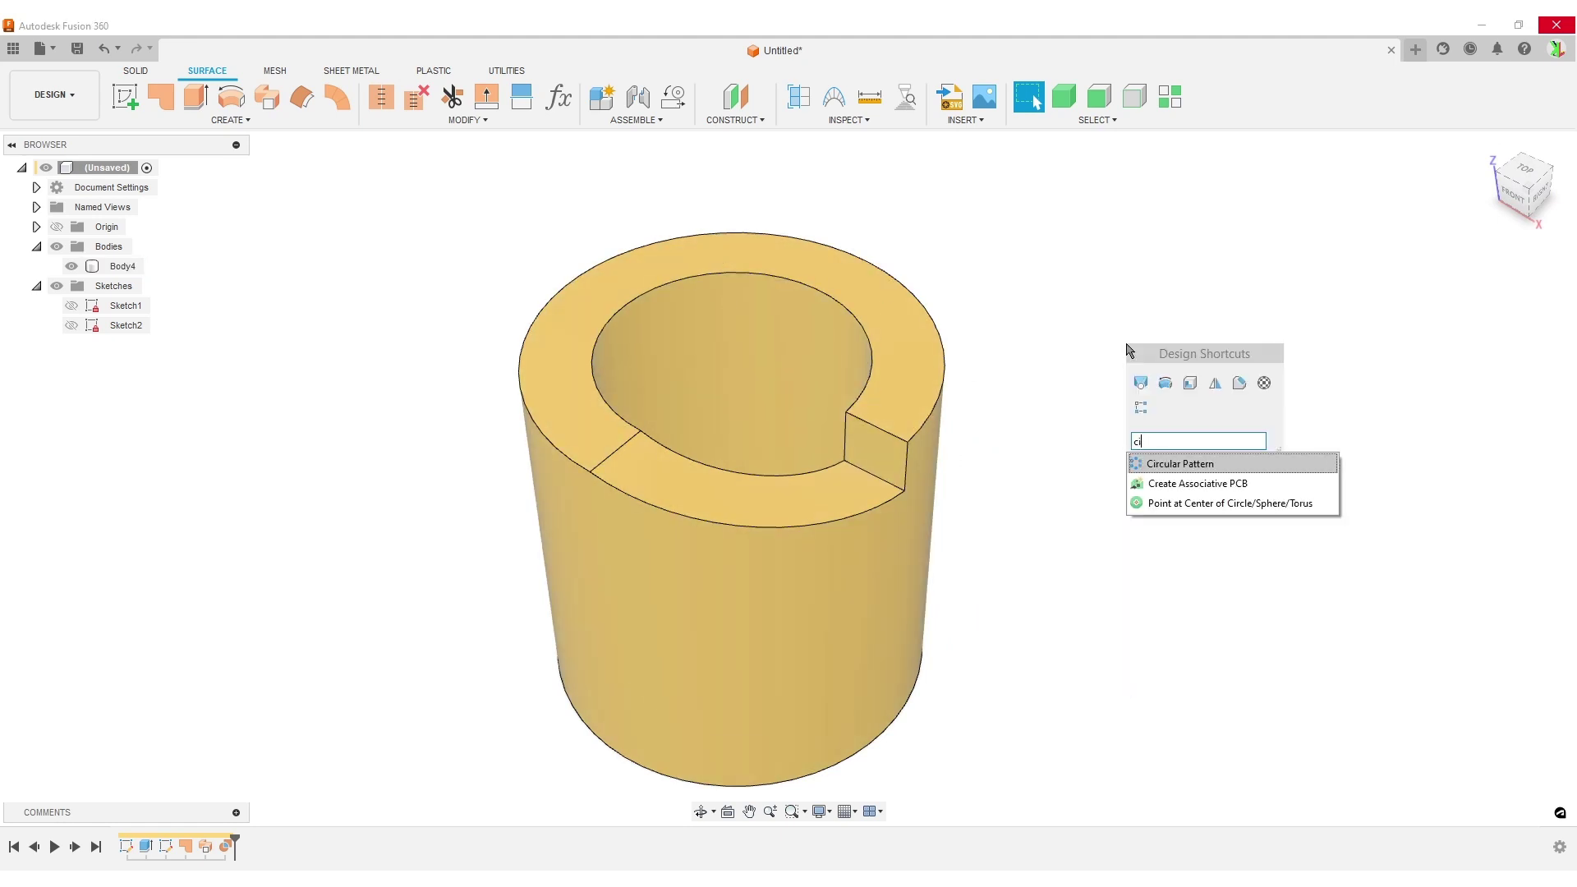
Circular-pattern the notch's side and floor faces 4 times around the cylinder's axis.
{"action": "left_click", "coordinate": [1208, 465]}
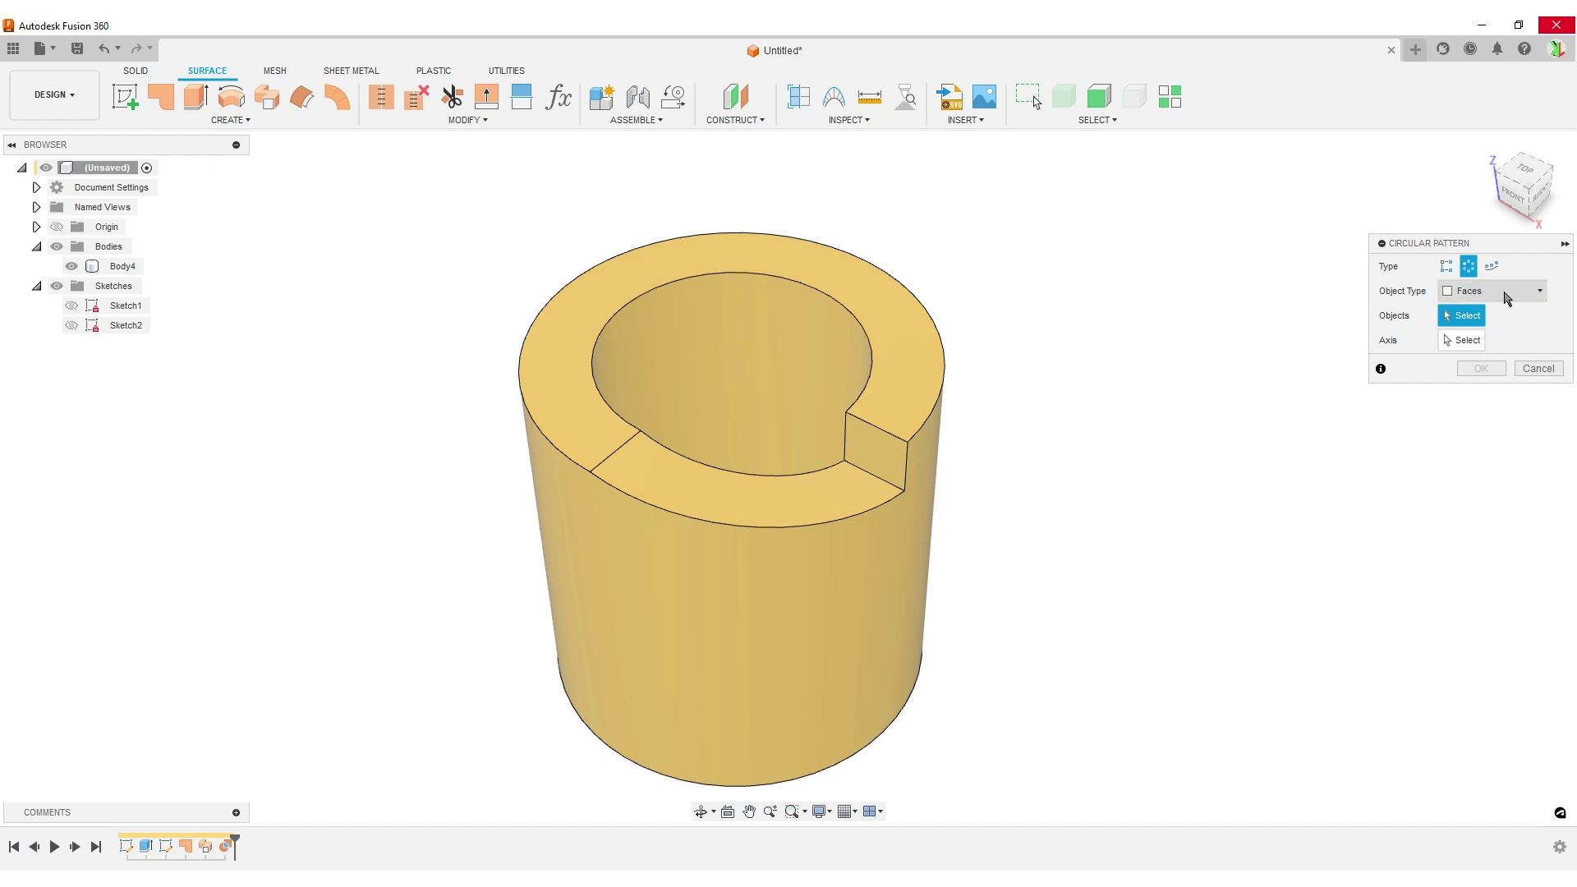
{"action": "left_click", "coordinate": [893, 447]}
{"action": "left_click", "coordinate": [811, 492]}
{"action": "left_click", "coordinate": [1462, 342]}
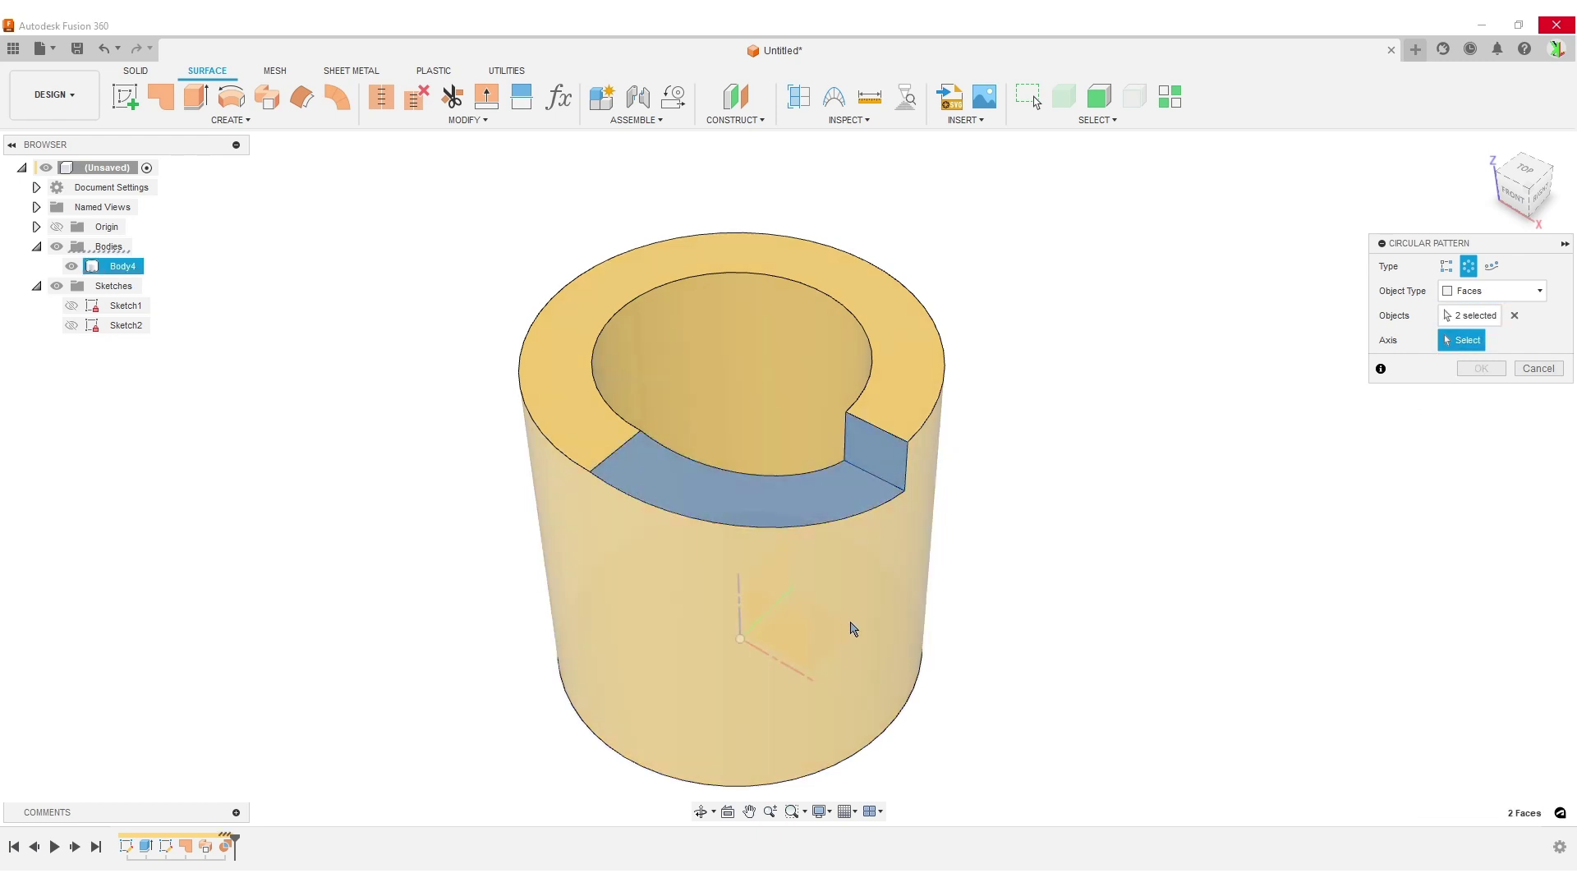
{"action": "left_click", "coordinate": [887, 641]}
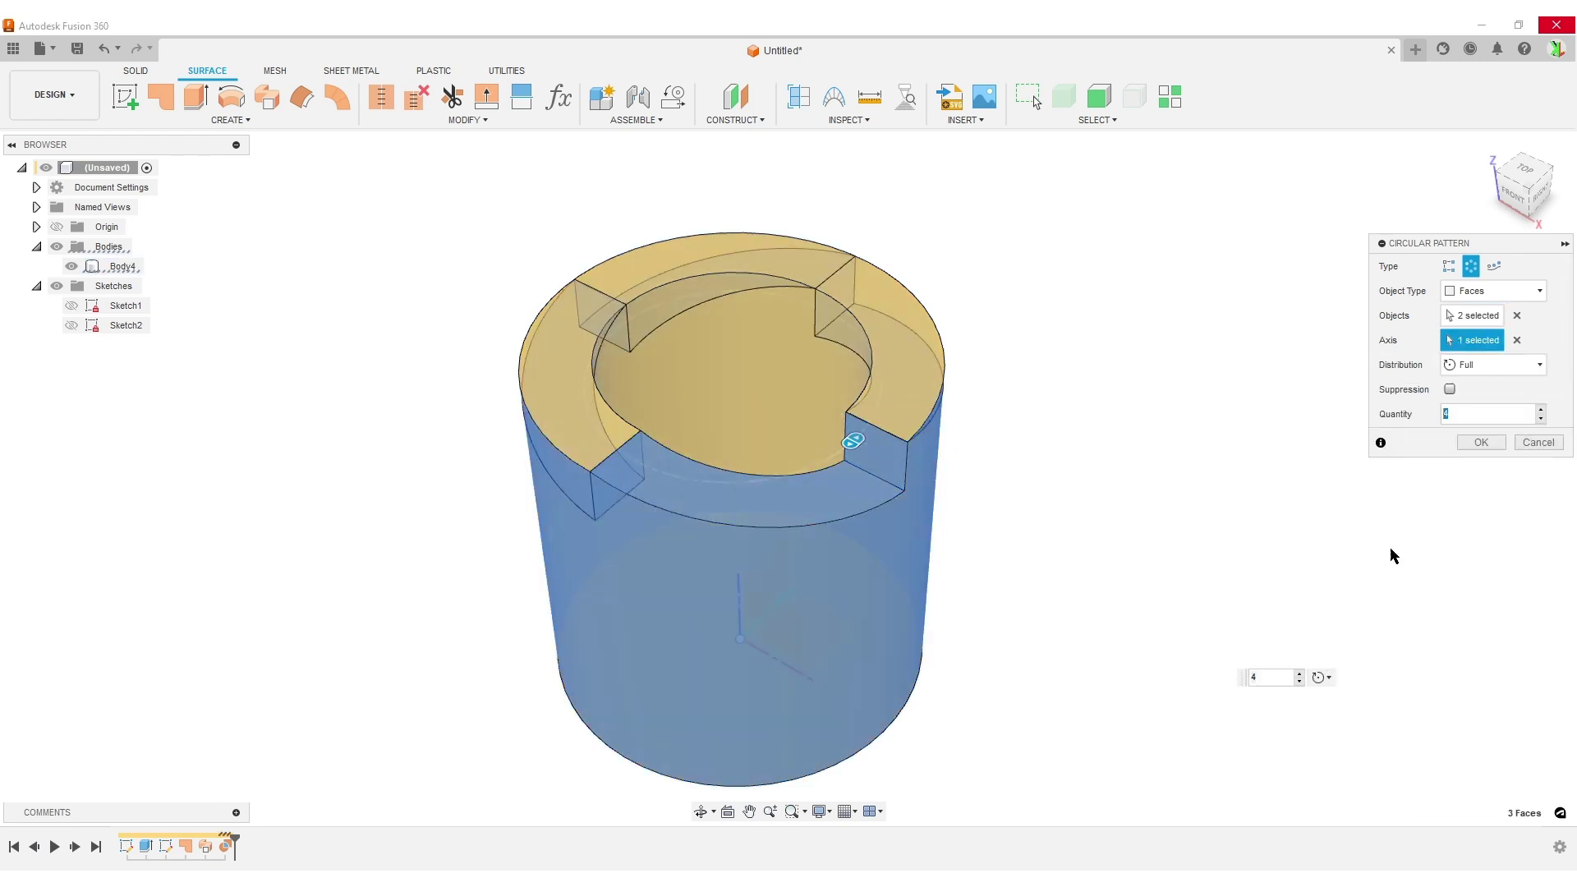
{"action": "left_click", "coordinate": [1480, 444]}
{"action": "middle_click_drag", "start_coordinate": [1215, 611], "coordinate": [999, 581], "text": "shift"}
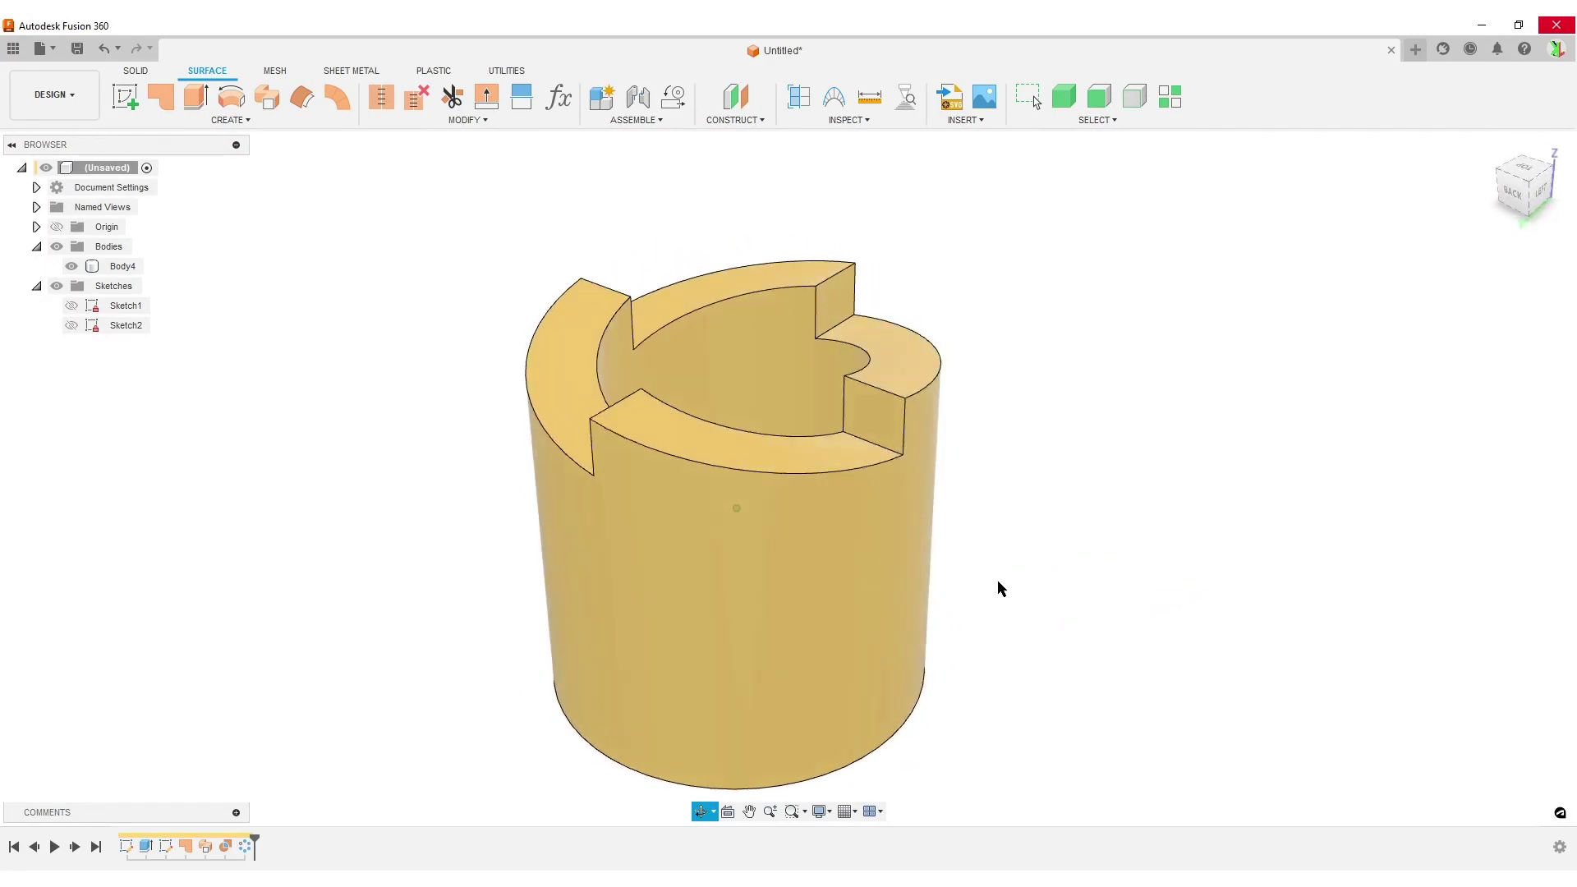